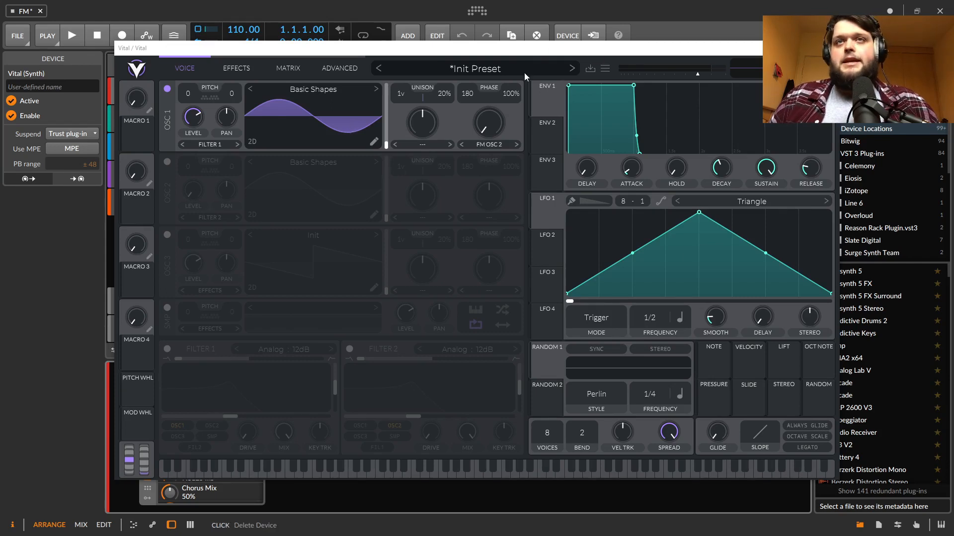
- Set oscillator 1's distortion type to FM Osc 2 and turn on oscillator 2
left_click(490, 144)
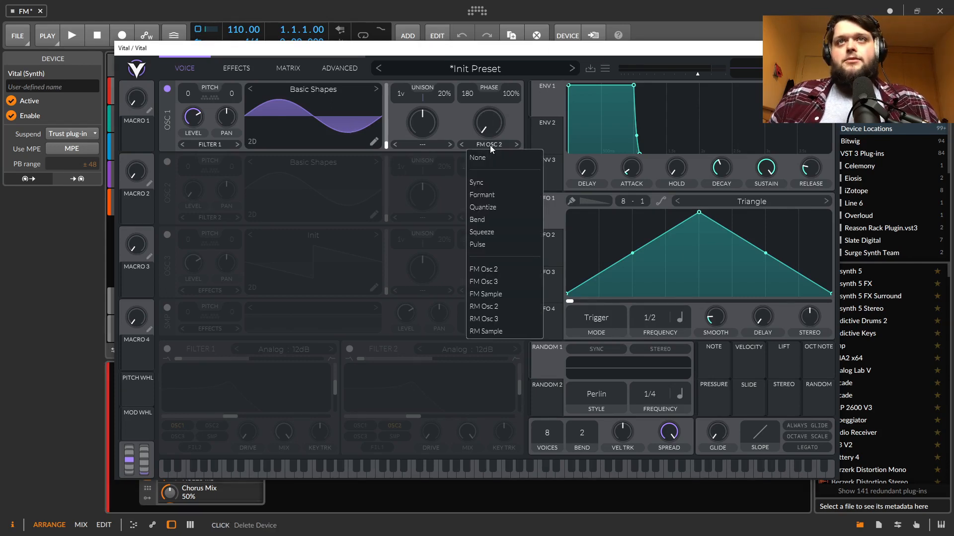
left_click(486, 270)
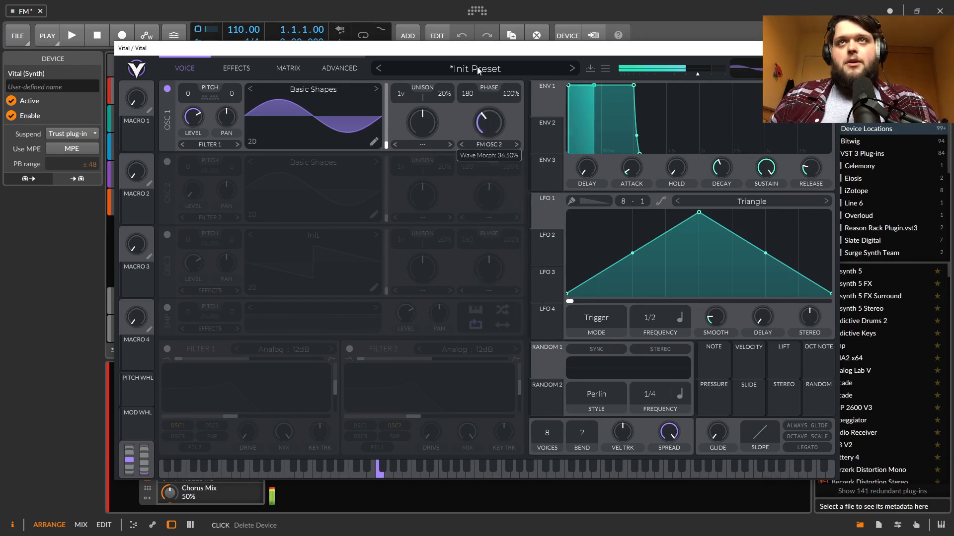
left_click(167, 162)
mouse_move(198, 212)
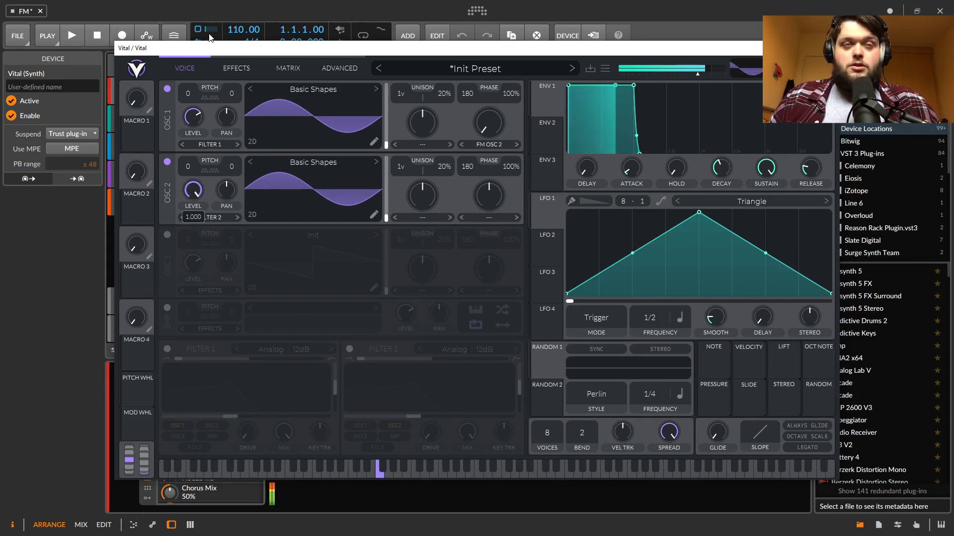
- Try different FM amounts on oscillator 1 and return the amount to zero
left_click_drag(479, 123, 493, 219)
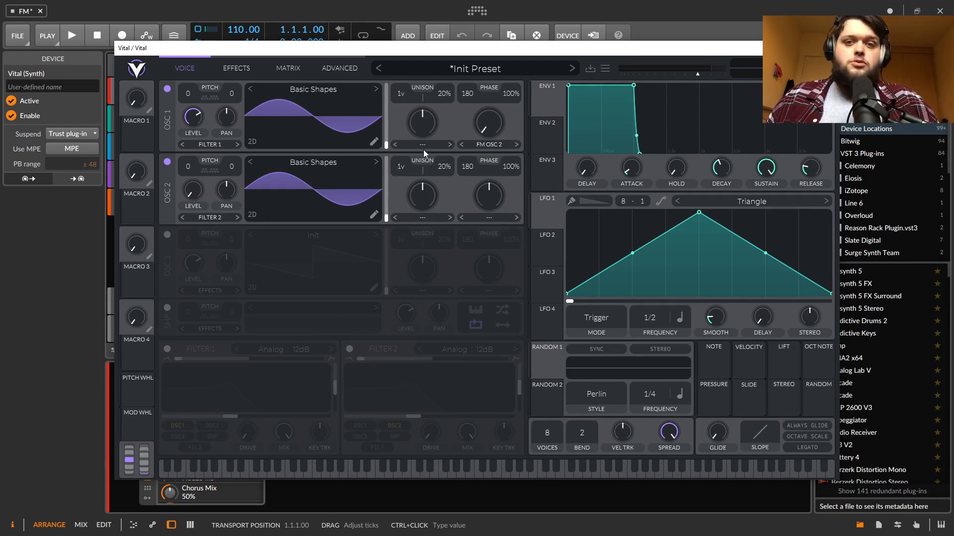
mouse_move(493, 116)
left_mouse_down()
mouse_move(485, 102)
mouse_move(505, 26)
mouse_move(524, 4)
mouse_move(477, 115)
left_mouse_up()
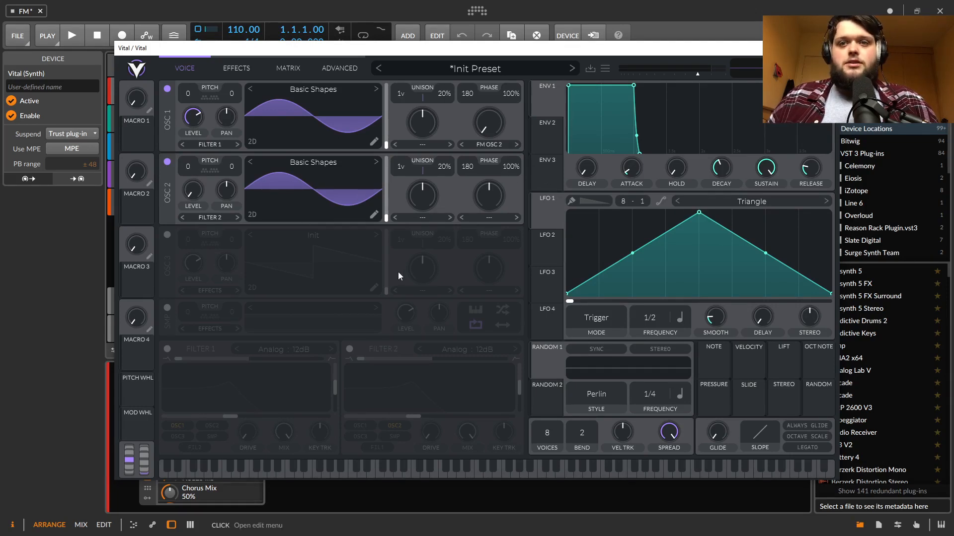
key("ctrl+z")
left_click_drag(487, 124, 488, 164)
- Assign Envelope 2 to oscillator 1's FM amount, with zero sustain and a decay of about 0.26 seconds
left_click_drag(551, 133, 488, 122)
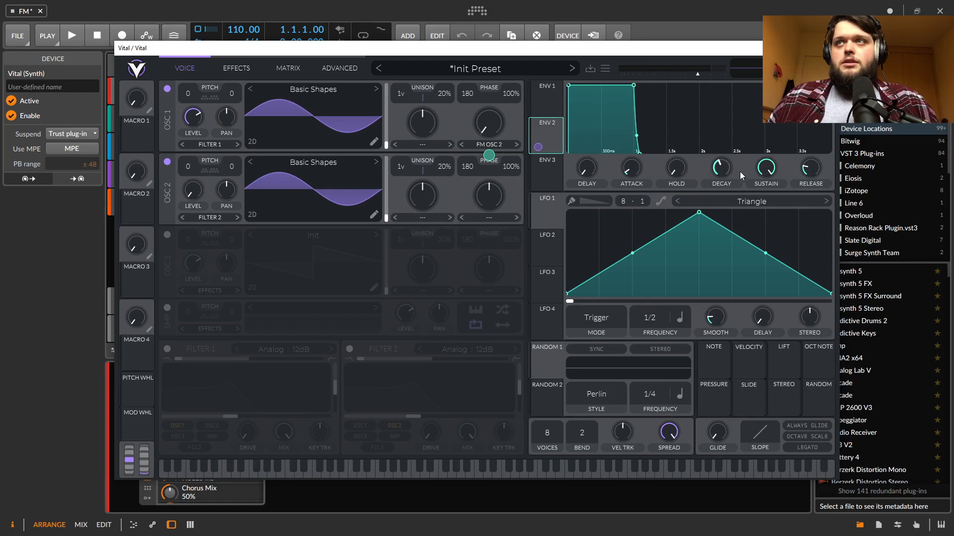
left_click_drag(740, 171, 768, 269)
left_click_drag(724, 166, 724, 173)
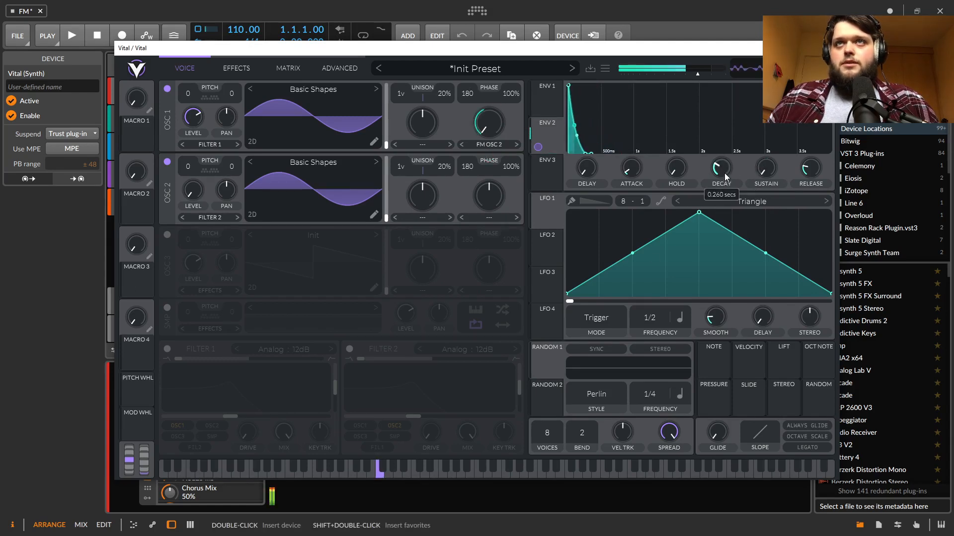
- Reduce Envelope 2's modulation depth on oscillator 1's FM amount and slightly shorten the envelope's decay
mouse_move(489, 156)
left_mouse_down()
mouse_move(489, 143)
mouse_move(487, 156)
left_mouse_up()
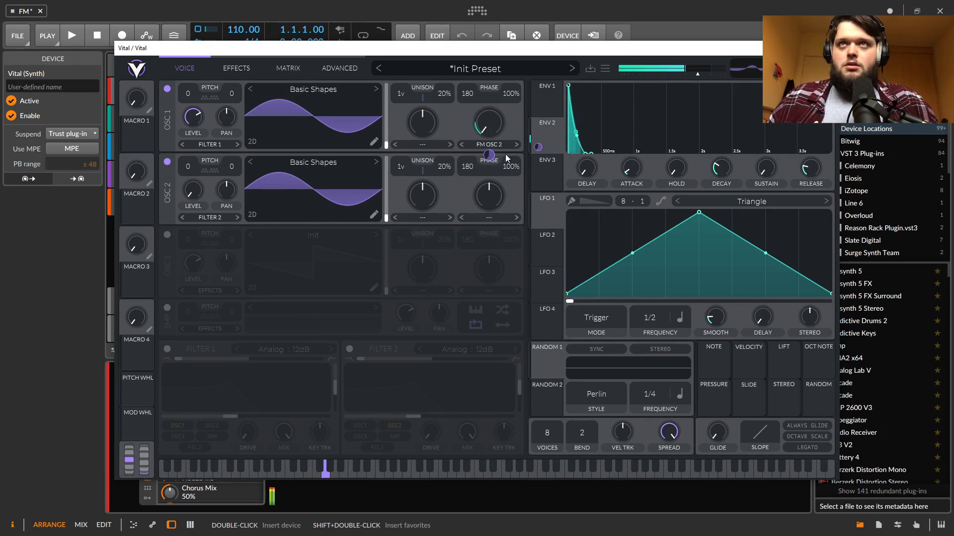
mouse_move(723, 170)
left_click_drag(723, 170, 724, 162)
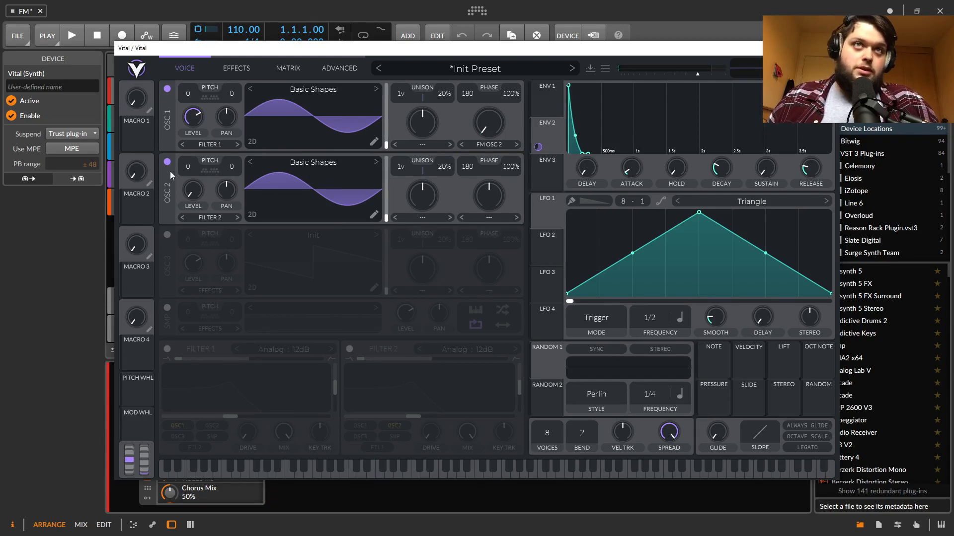
- Try transposing oscillator 2 to 20, 12, 24 and 17 semitones
left_click_drag(187, 164, 195, 65)
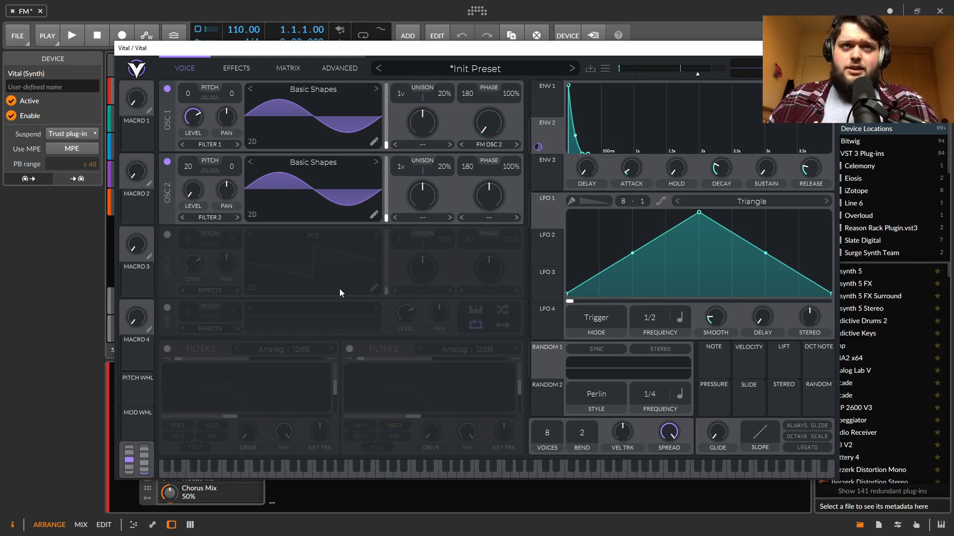
left_click_drag(190, 167, 194, 216)
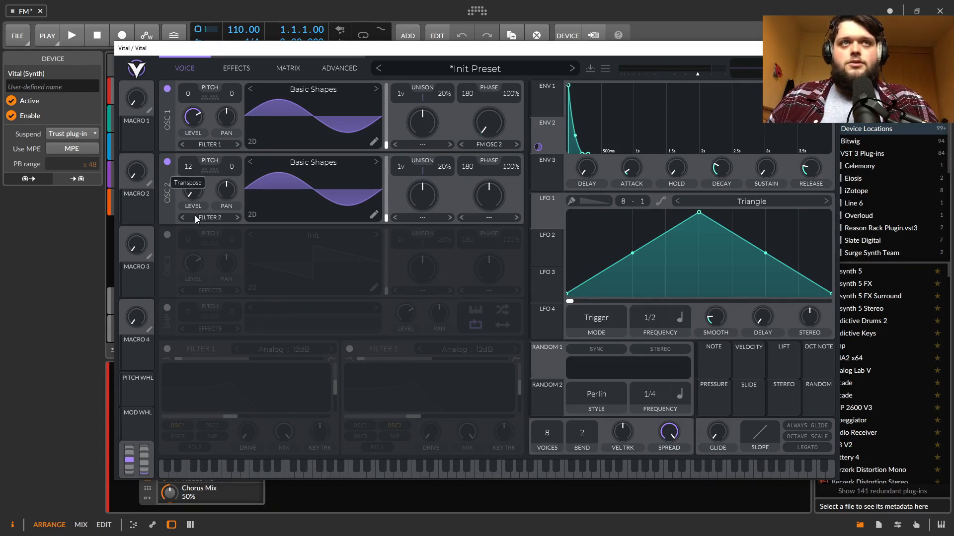
left_click_drag(180, 168, 194, 111)
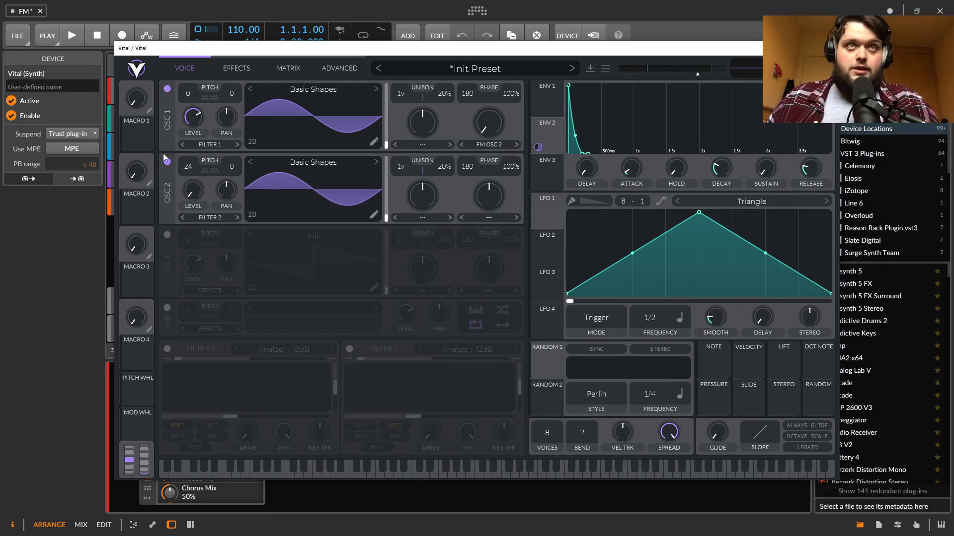
left_click_drag(188, 172, 193, 182)
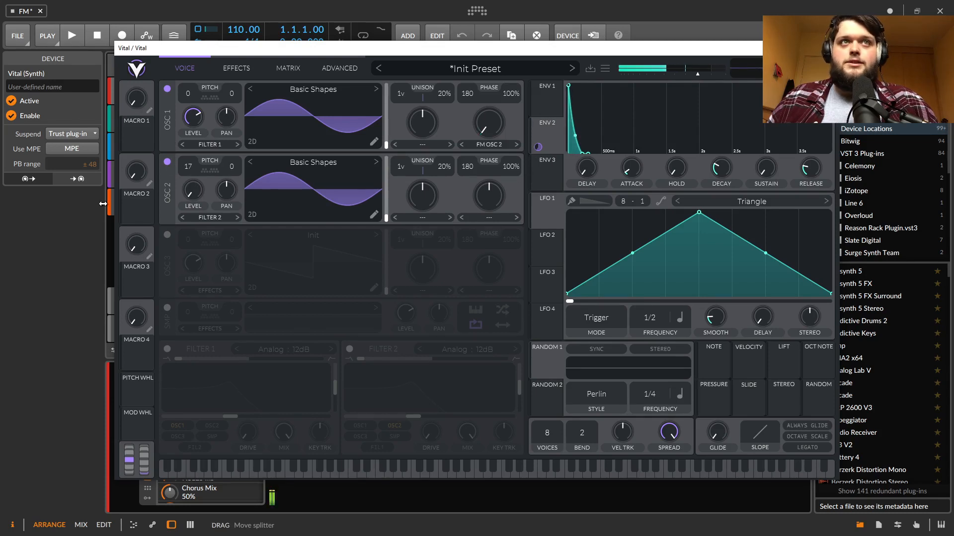
- Try transposing oscillator 2 up to 44 semitones and down to 6 semitones
left_click_drag(187, 166, 213, 20)
mouse_move(188, 168)
left_mouse_down()
mouse_move(190, 186)
mouse_move(192, 142)
mouse_move(190, 171)
left_mouse_up()
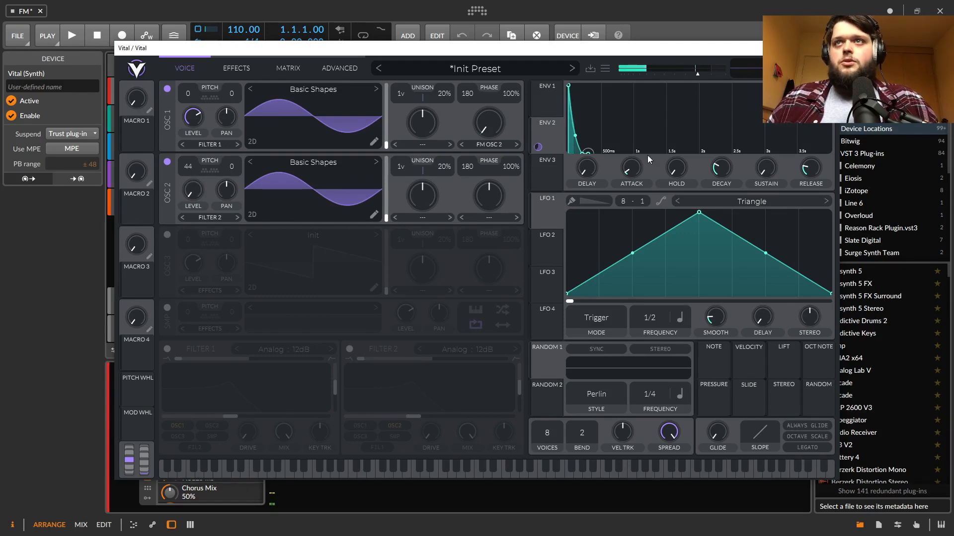
left_click_drag(187, 166, 196, 264)
left_click_drag(198, 296, 201, 308)
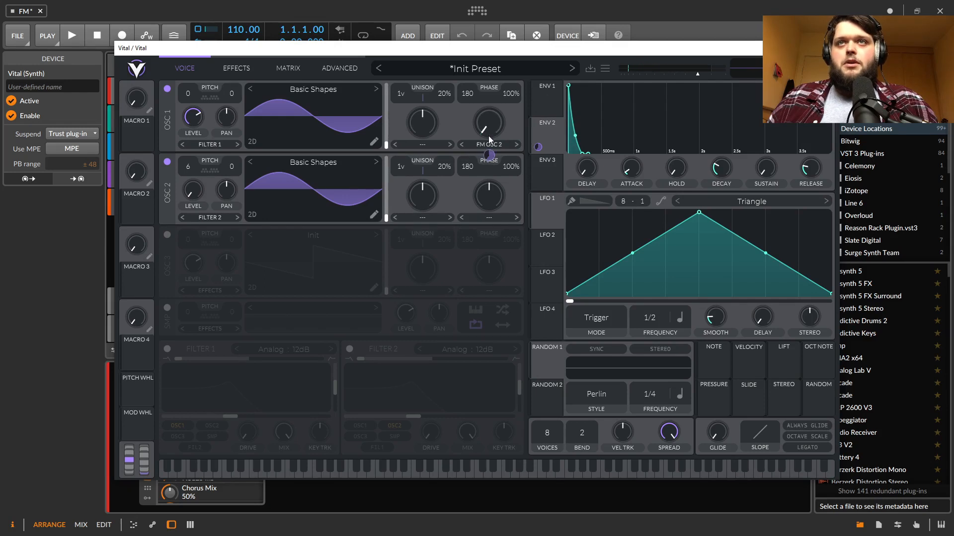
- Lower Envelope 2's modulation depth on oscillator 1's FM amount and lengthen Envelope 1's decay and release
left_click_drag(489, 157, 489, 149)
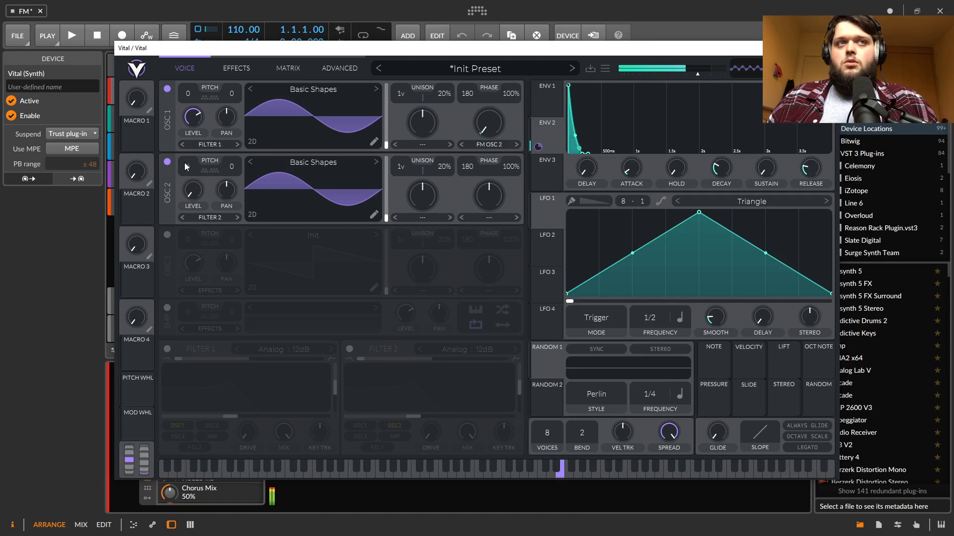
scroll(189, 162, "up", 6)
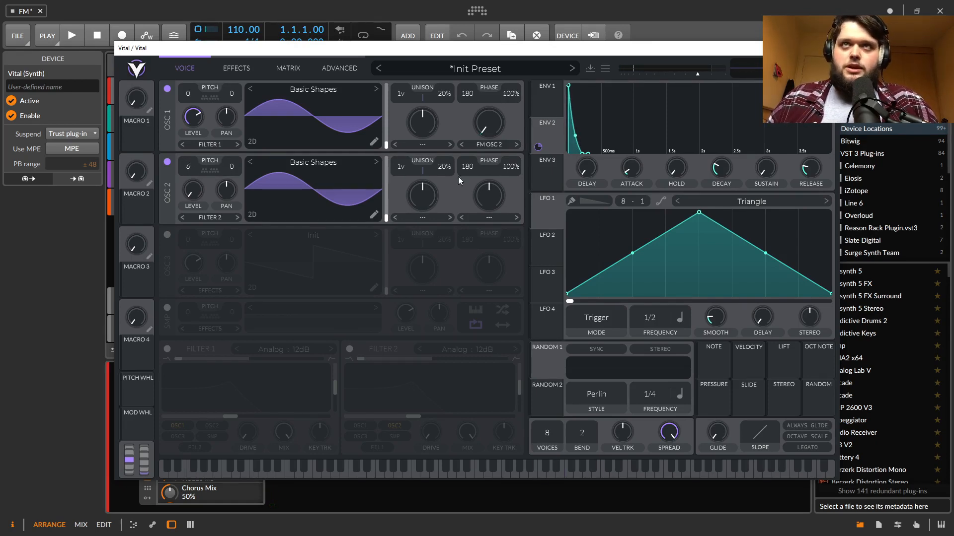
scroll(723, 167, "down", 3)
scroll(723, 167, "up", 3)
scroll(766, 168, "up", 8)
scroll(810, 168, "up", 4)
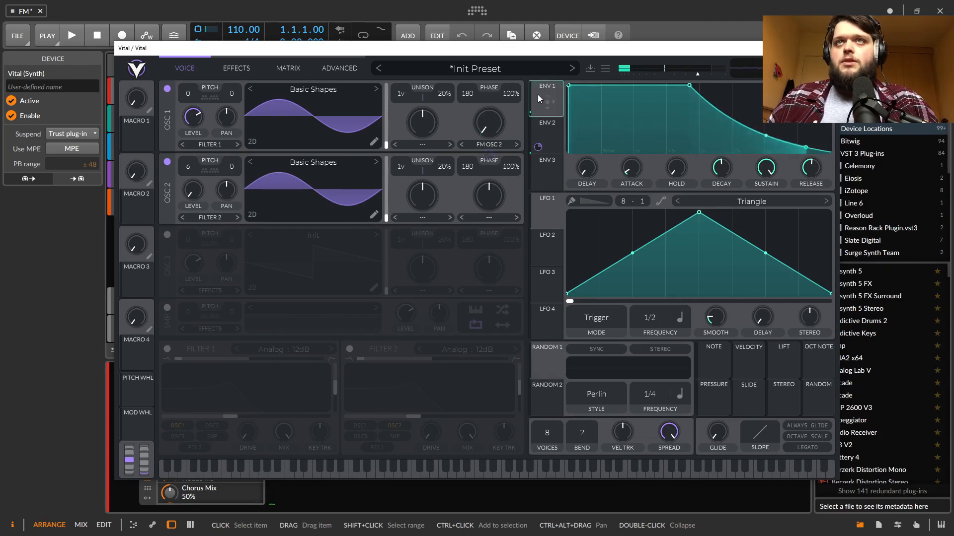
- Raise Envelope 2's sustain slightly above zero and lengthen its decay a little
left_click(535, 127)
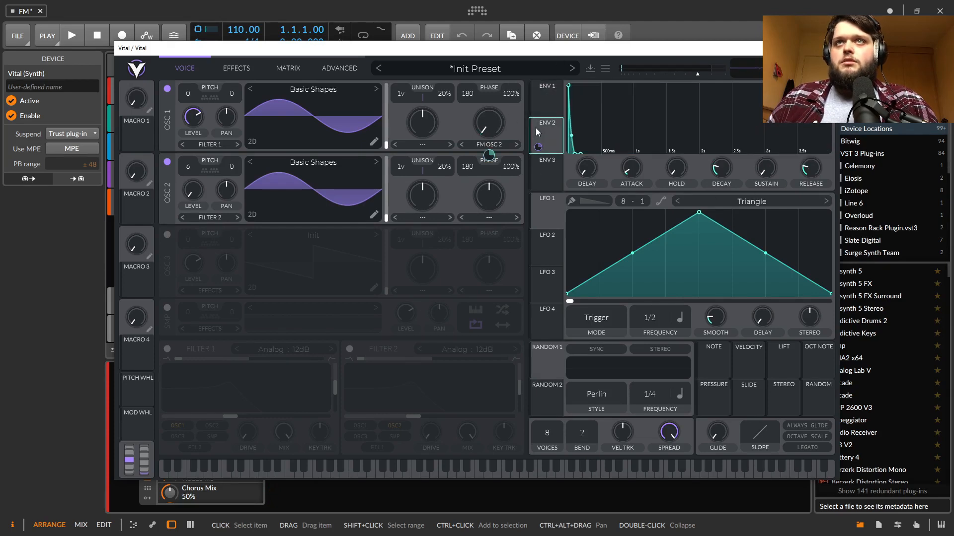
left_click_drag(775, 170, 773, 153)
left_click_drag(717, 171, 716, 167)
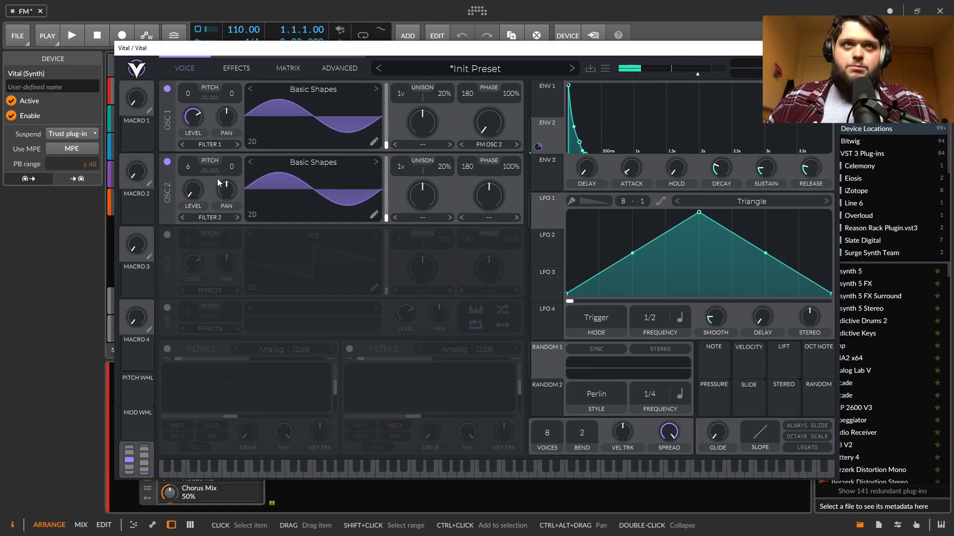
- Try oscillator 2 transpositions of 20, 22 and -2 semitones, and reset the transposition to 0
left_click_drag(187, 169, 191, 134)
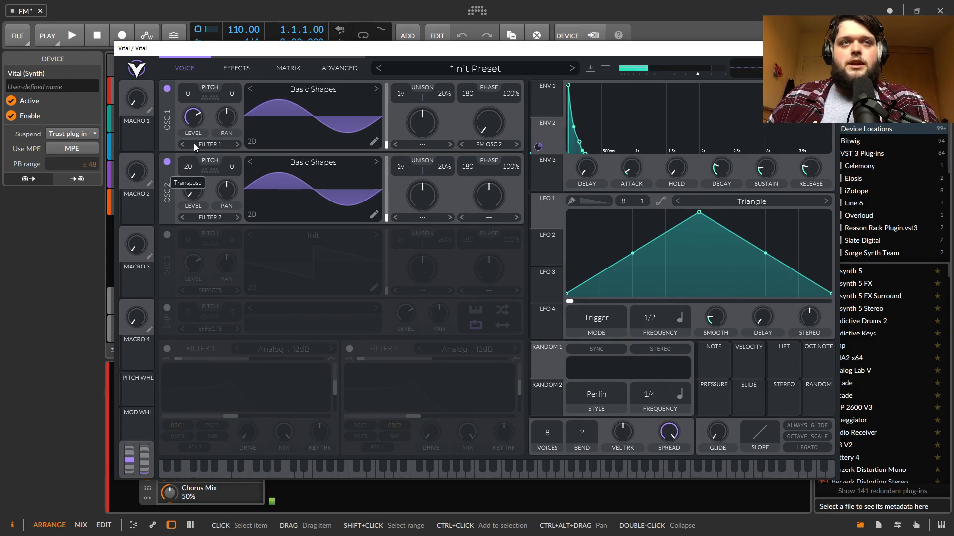
scroll(189, 166, "up", 2)
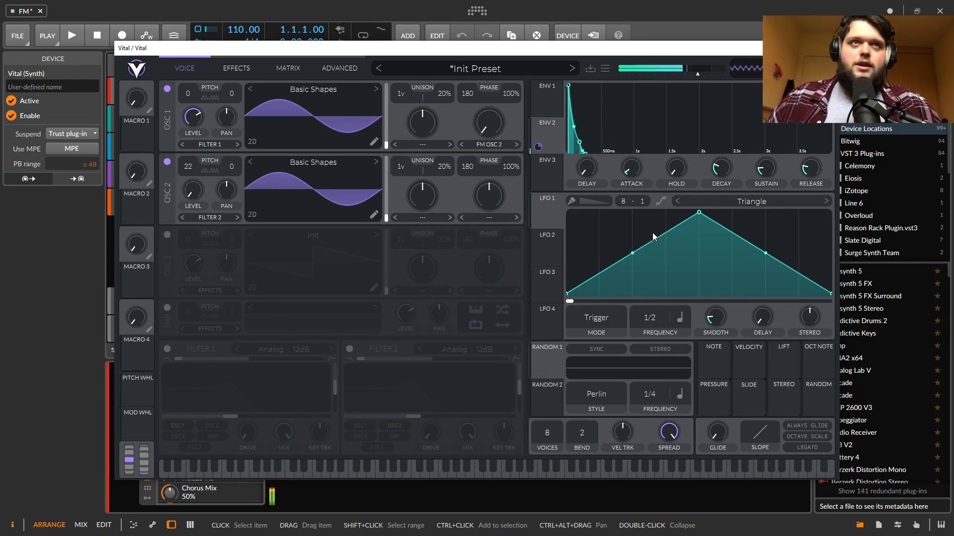
left_click_drag(188, 167, 216, 309)
left_click_drag(264, 478, 264, 496)
left_click_drag(181, 123, 185, 68)
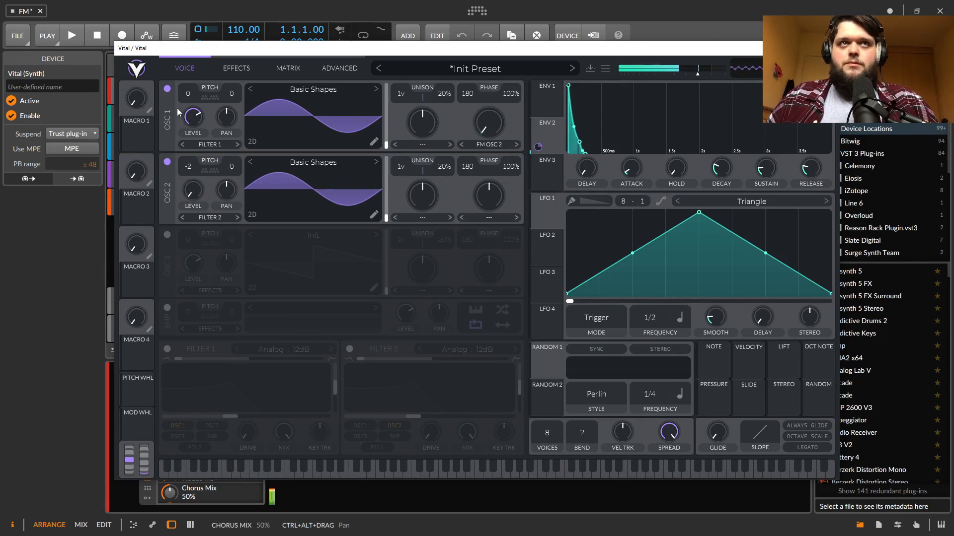
double_click(187, 168)
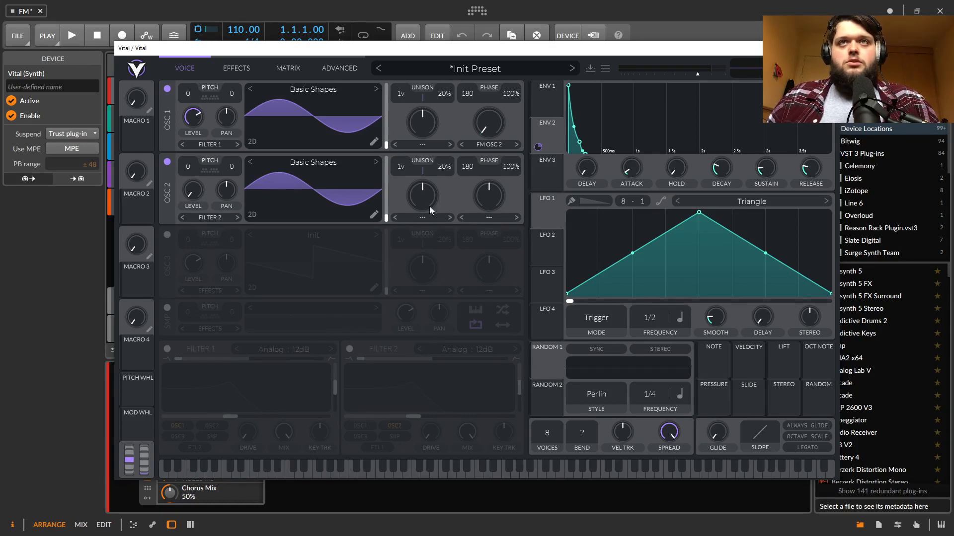
- Set oscillator 2's distortion type to FM Osc 3 and turn on oscillator 3 with the Basic Shapes wavetable
left_click(485, 218)
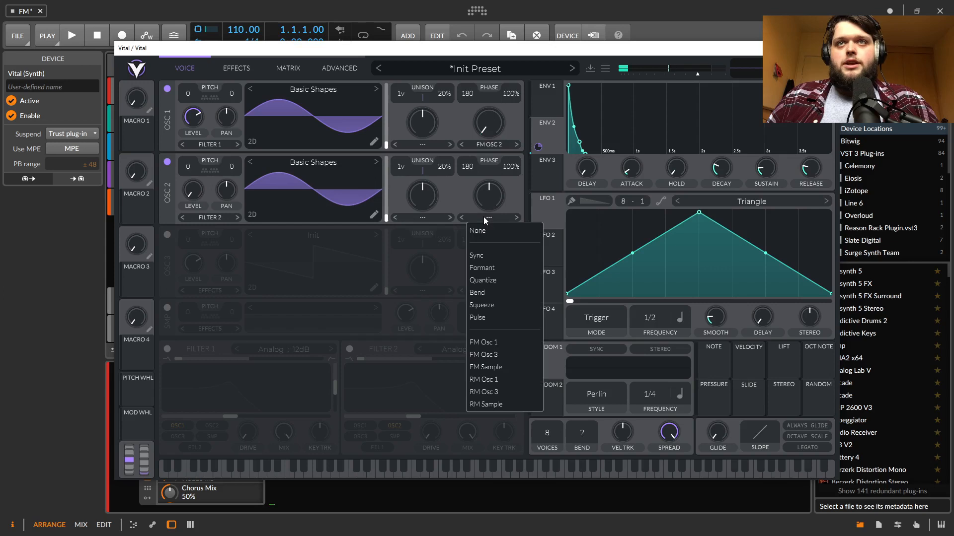
left_click(505, 351)
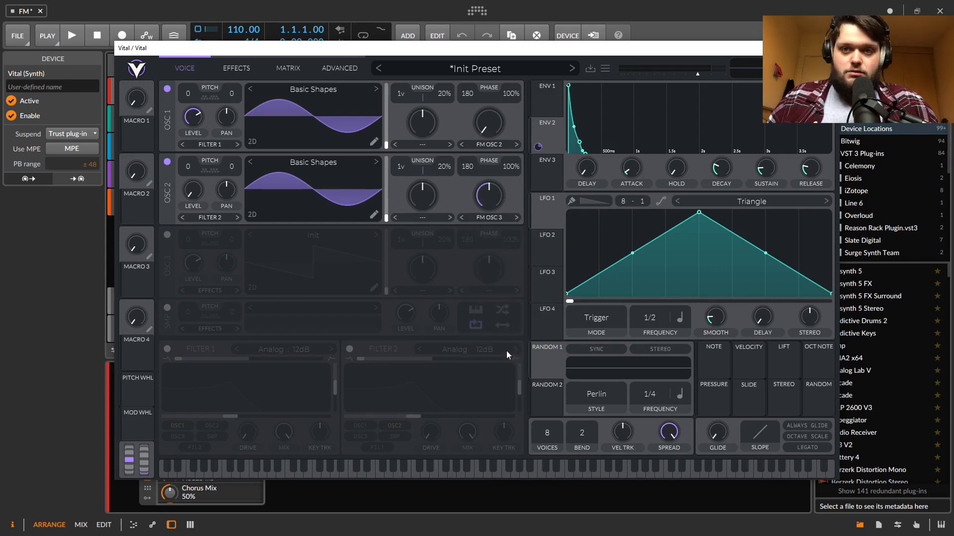
left_click(167, 235)
left_click(377, 235)
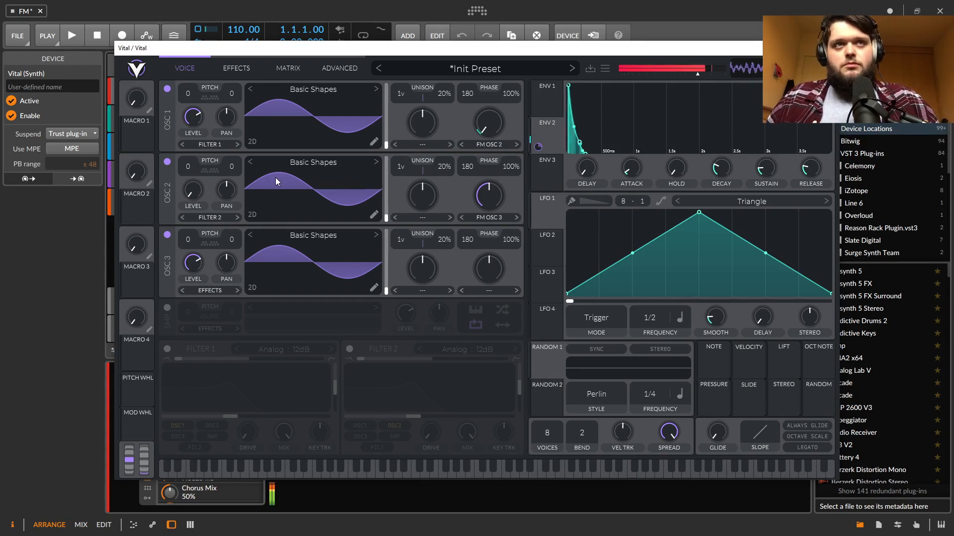
- Transpose oscillator 3 to 7 semitones and set oscillator 2's FM amount from oscillator 3 to about 18.5%
mouse_move(491, 200)
mouse_move(489, 217)
left_mouse_down()
mouse_move(490, 264)
mouse_move(480, 225)
left_mouse_up()
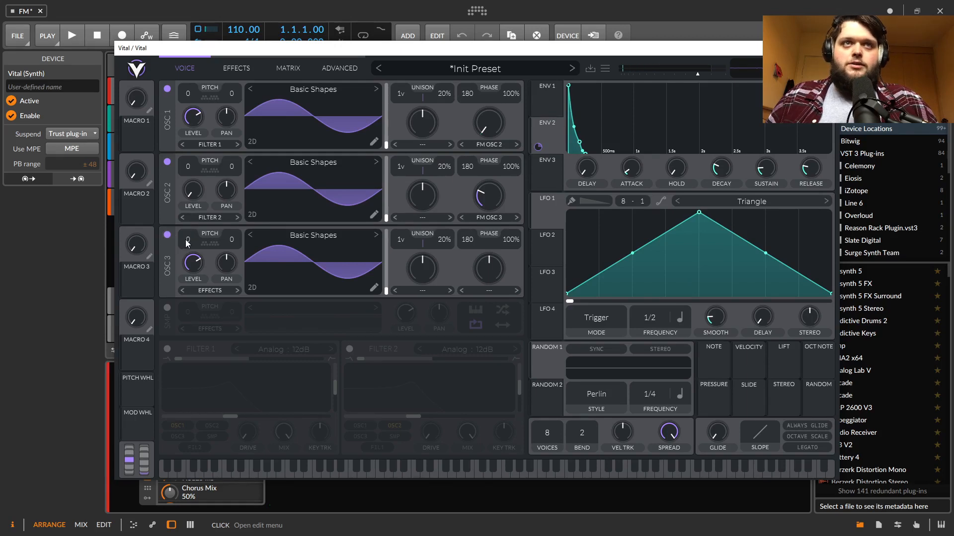
left_click_drag(191, 217, 190, 201)
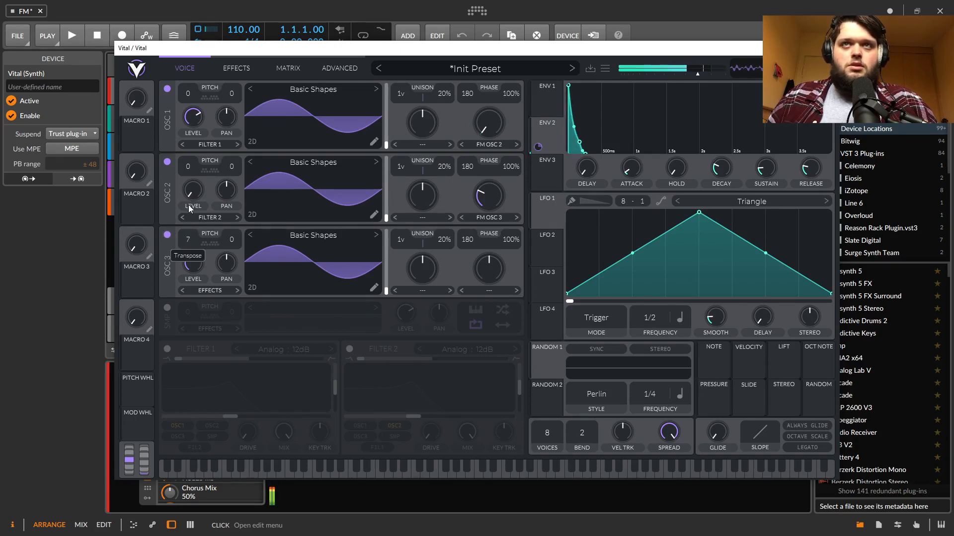
left_click_drag(498, 190, 495, 200)
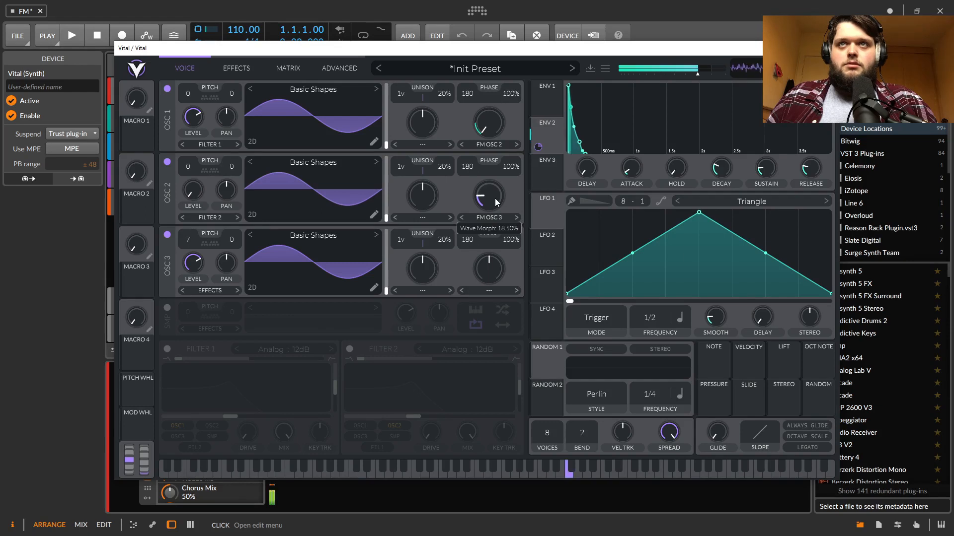
- Transpose oscillator 2 to 17 semitones after trying 12, and lengthen Envelope 2's decay to about 0.26 seconds
left_click_drag(188, 164, 190, 104)
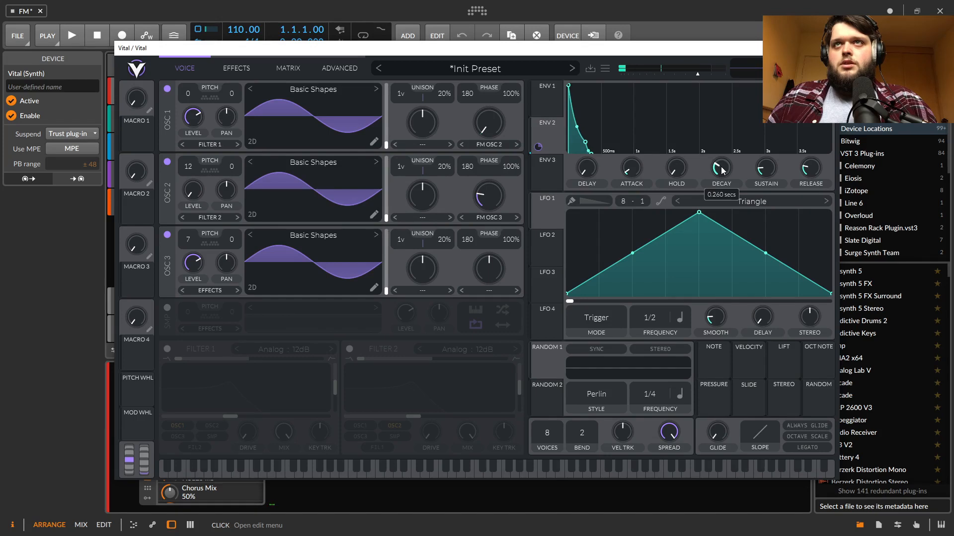
mouse_move(765, 169)
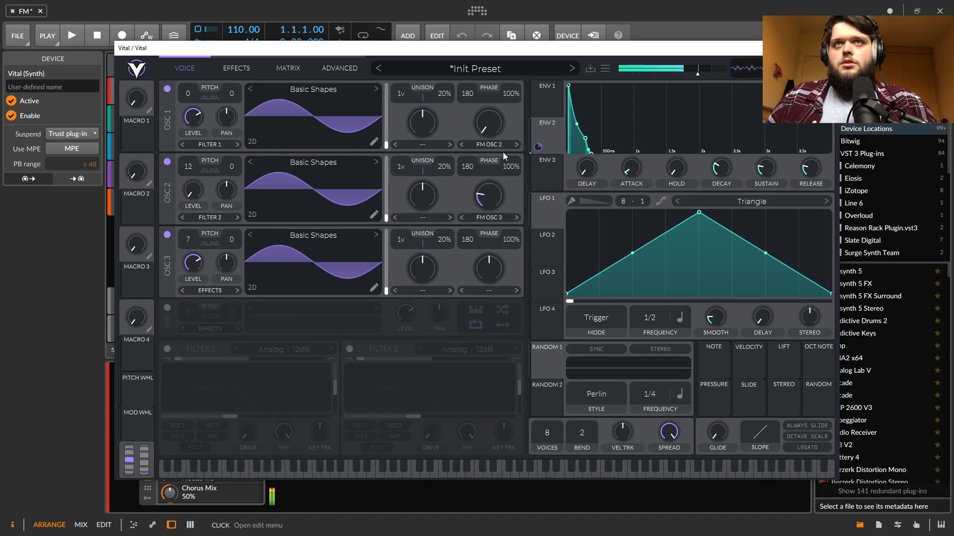
mouse_move(489, 155)
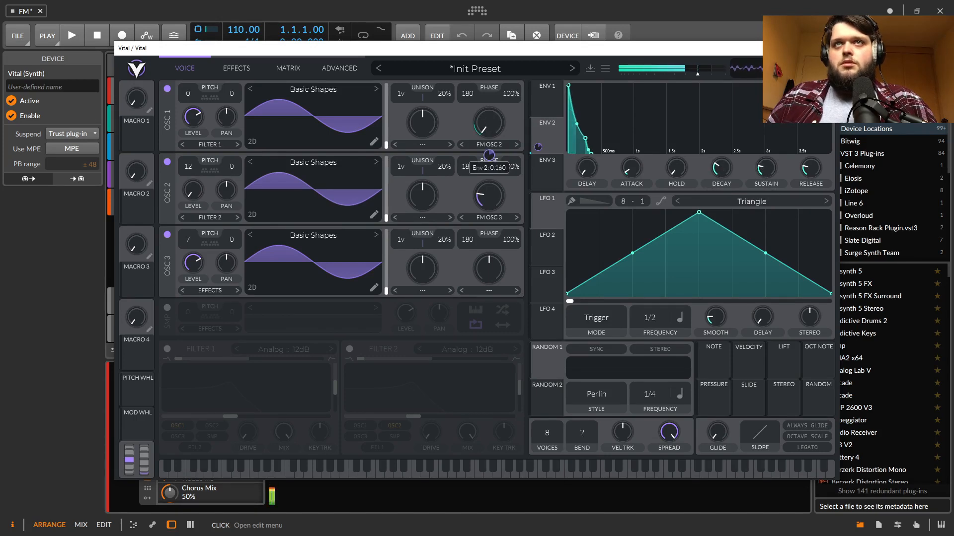
left_click_drag(187, 167, 177, 126)
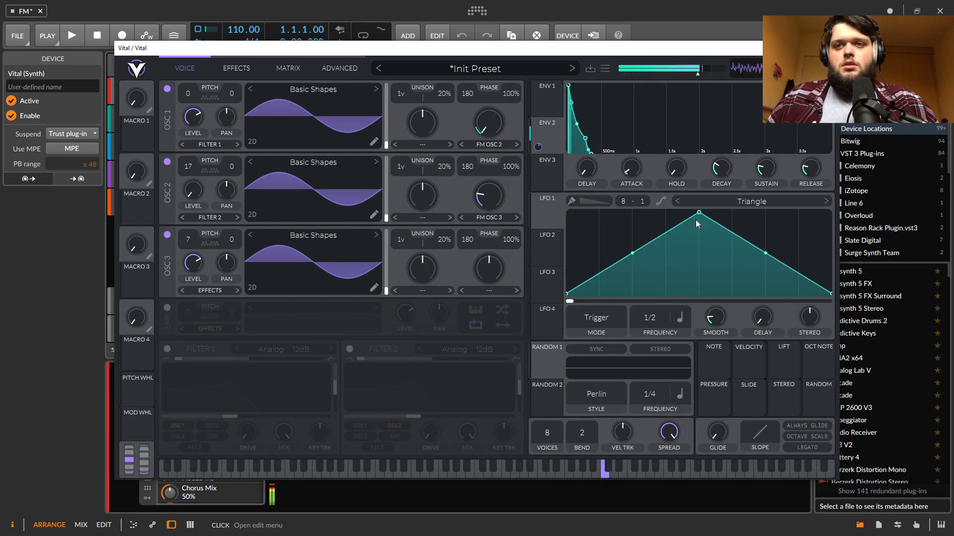
- Turn on the Delay and Reverb effects after trying Chorus, and raise the reverb mix to about 49.5%
left_click(240, 65)
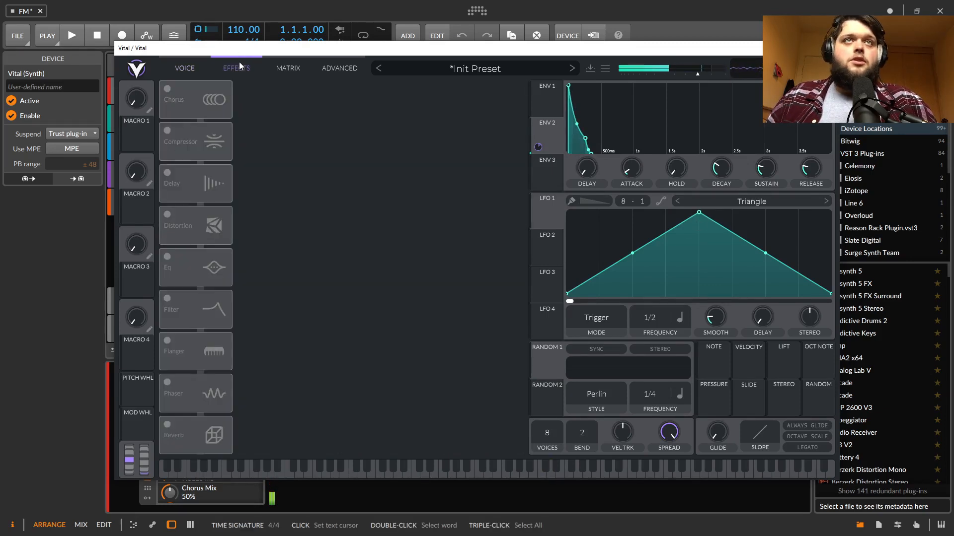
left_click(165, 94)
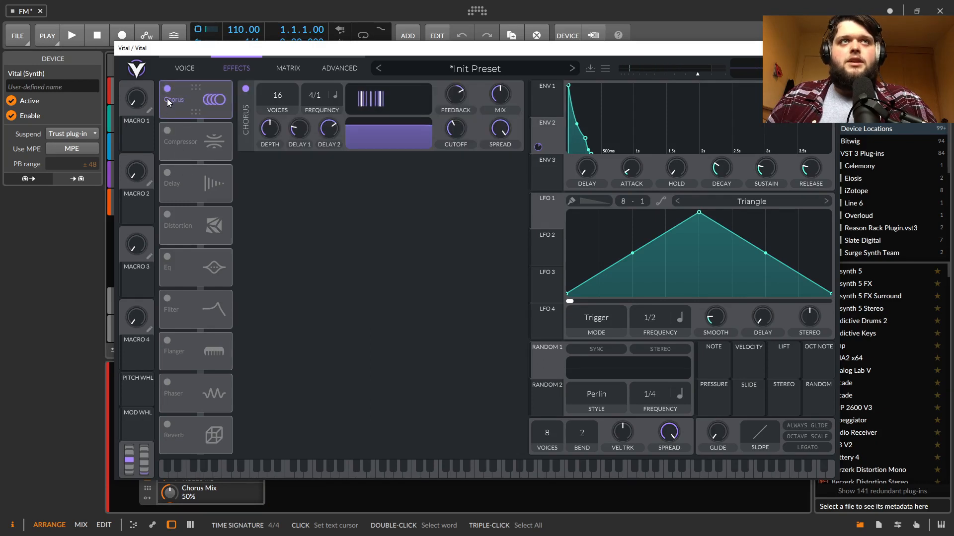
left_click(167, 99)
left_click(167, 172)
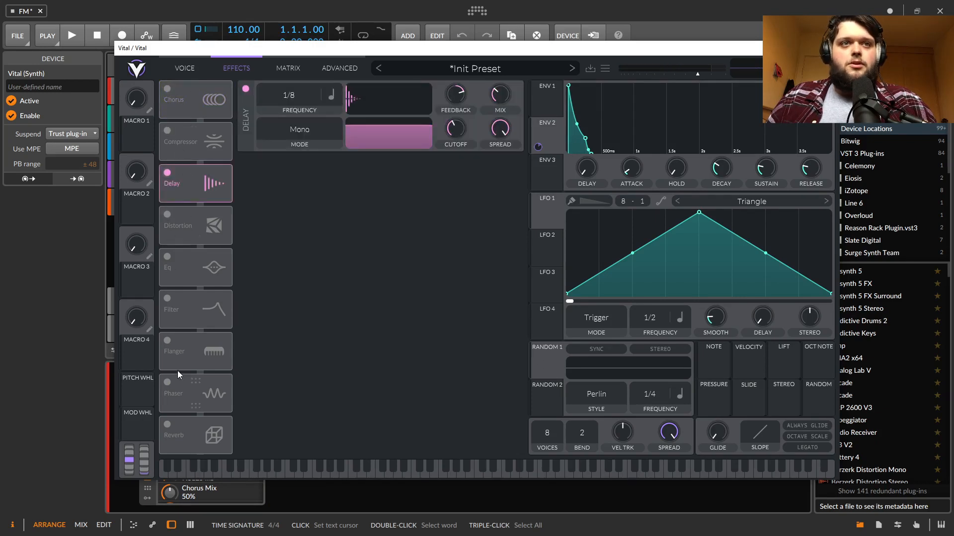
left_click(166, 424)
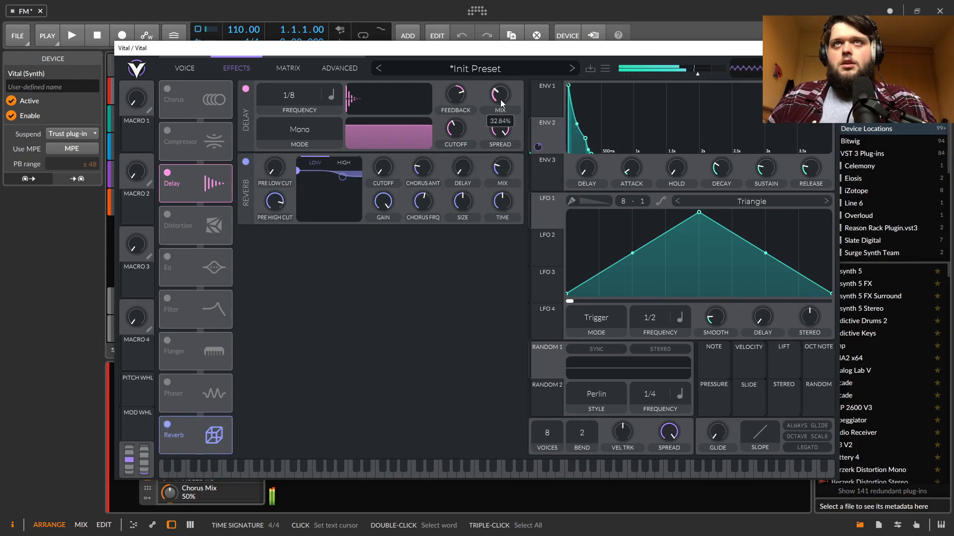
left_click_drag(493, 202, 495, 195)
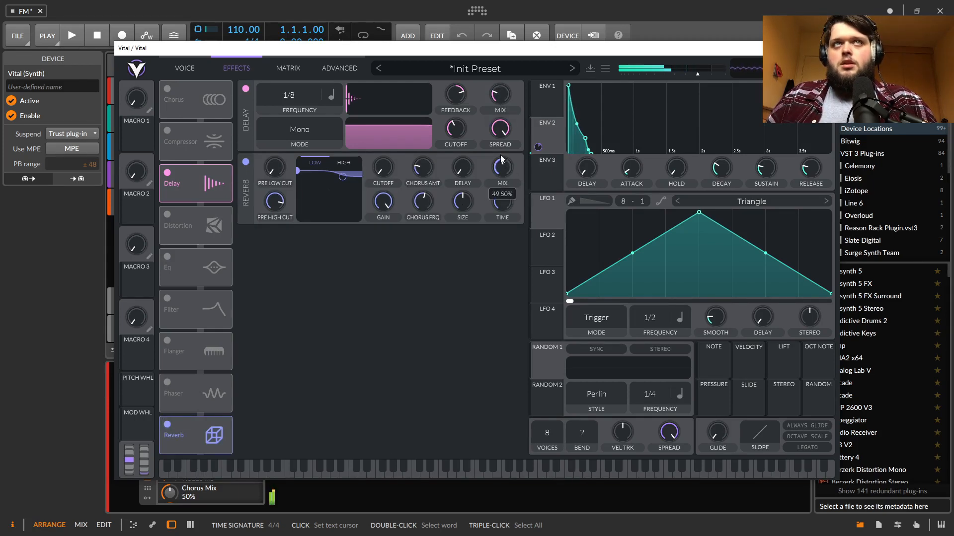
- Transpose oscillator 1 to -12, oscillator 2 to 5 and oscillator 3 to 16 semitones
left_click(204, 66)
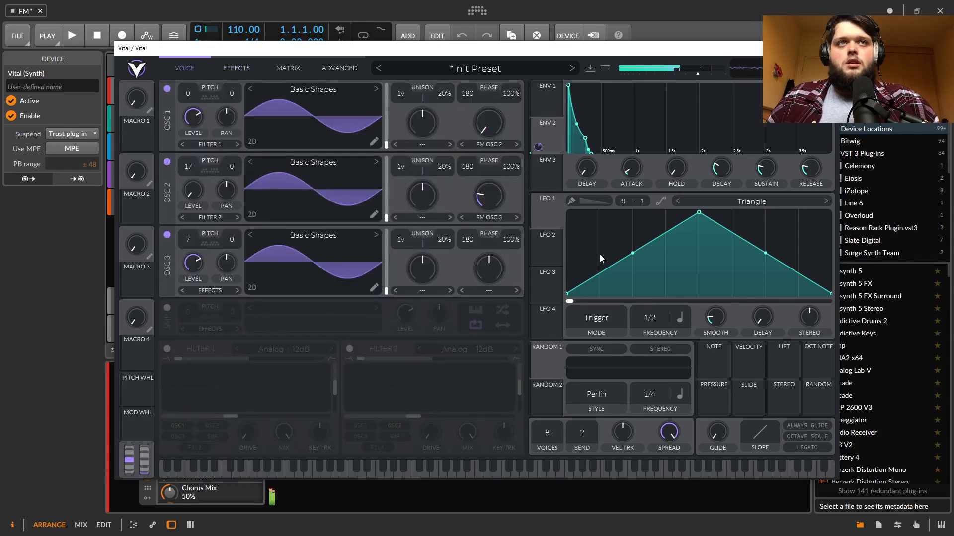
left_click_drag(190, 168, 189, 154)
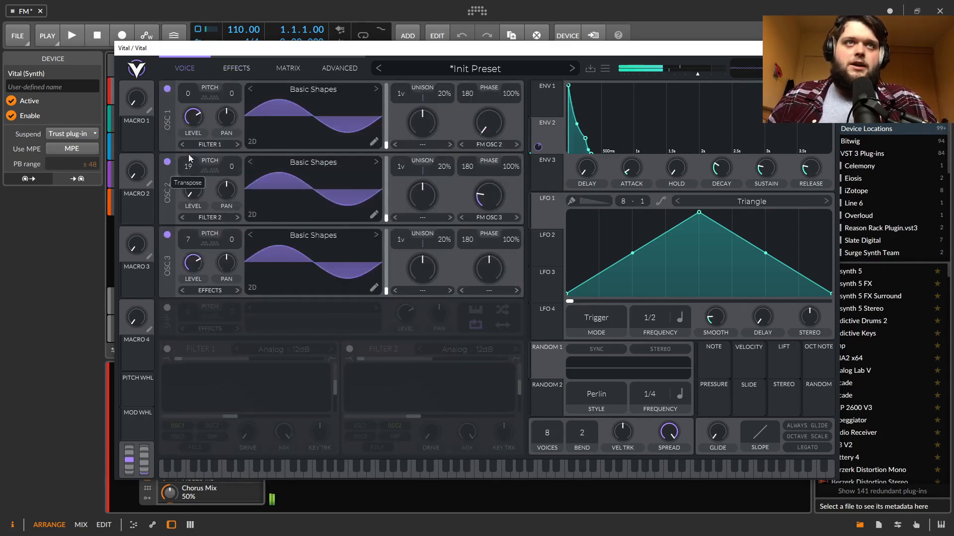
left_click_drag(183, 242, 189, 223)
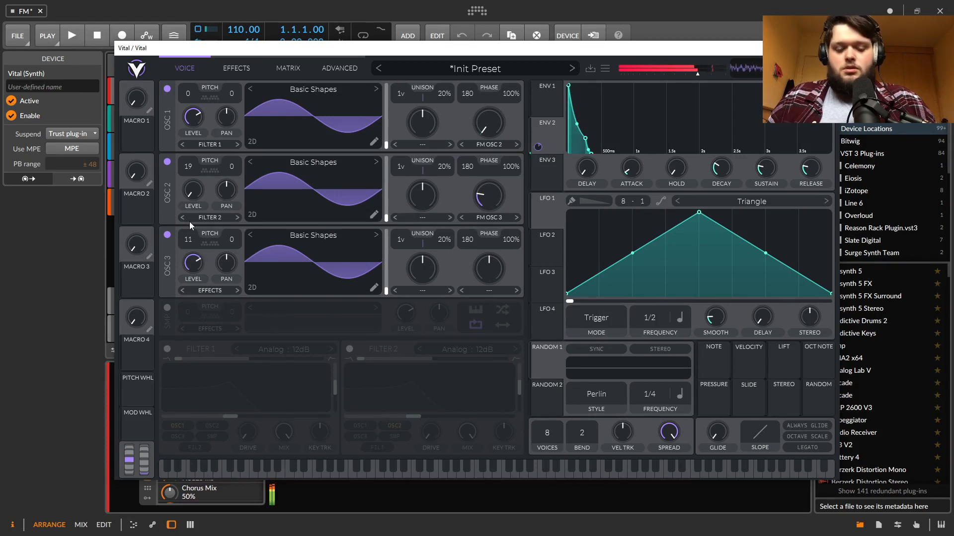
left_click_drag(188, 240, 190, 216)
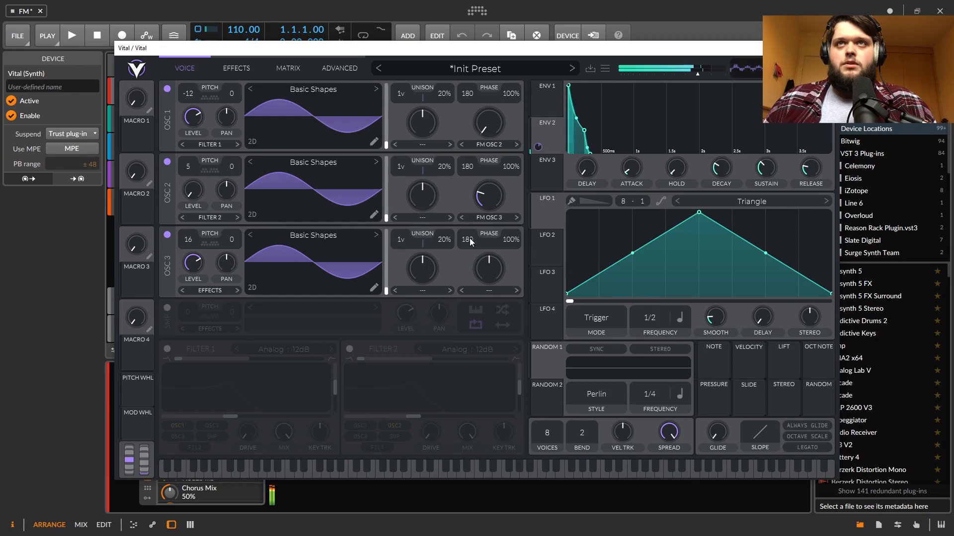
- Adjust oscillator 2's FM amount from oscillator 3 and Envelope 2's modulation depth on oscillator 1's FM amount
left_click_drag(484, 195, 487, 204)
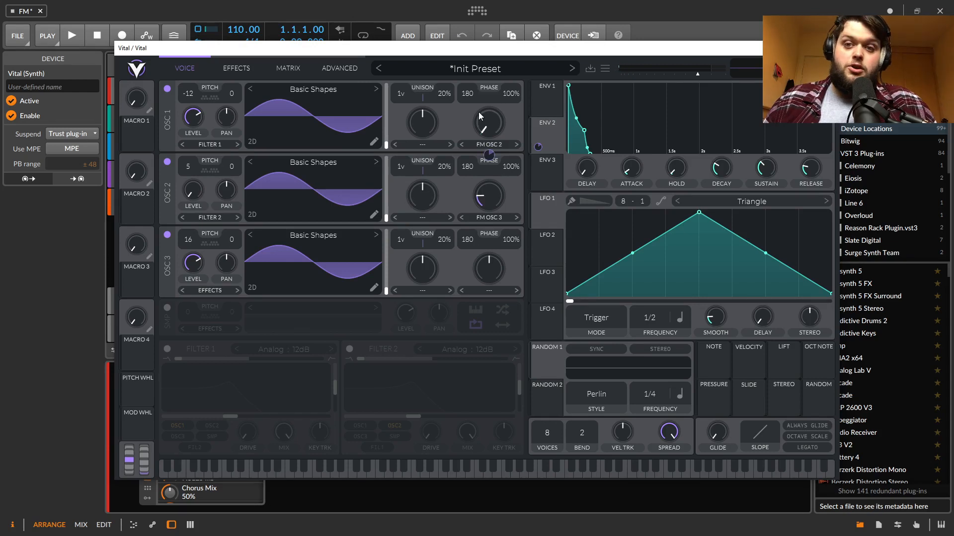
mouse_move(488, 193)
left_mouse_down()
mouse_move(491, 162)
mouse_move(499, 210)
mouse_move(496, 200)
left_mouse_up()
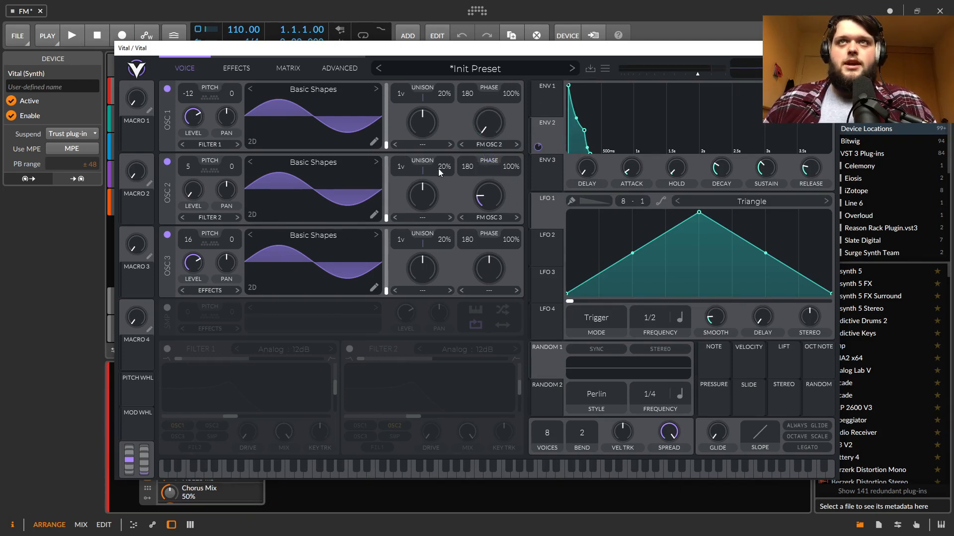
mouse_move(492, 152)
left_mouse_down()
mouse_move(493, 139)
mouse_move(489, 172)
left_mouse_up()
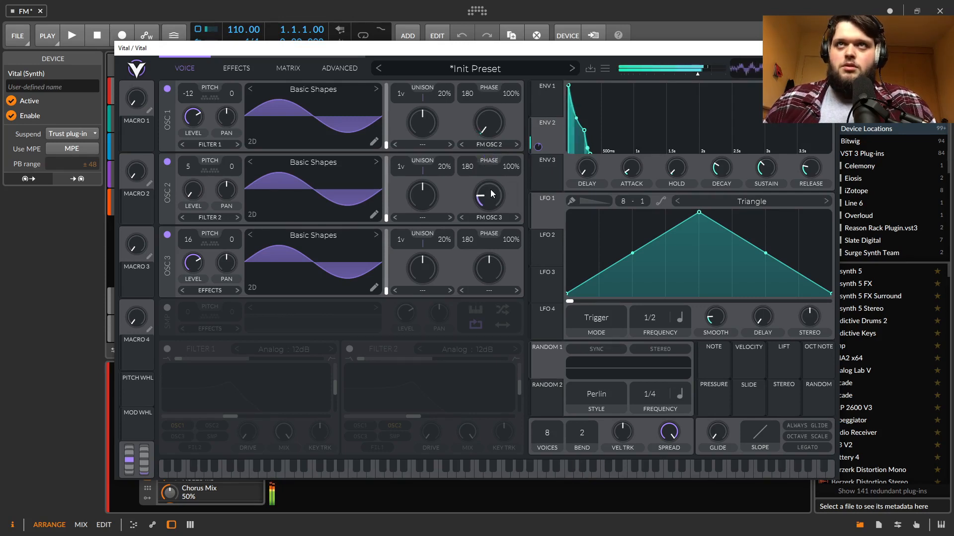
left_click_drag(488, 191, 487, 183)
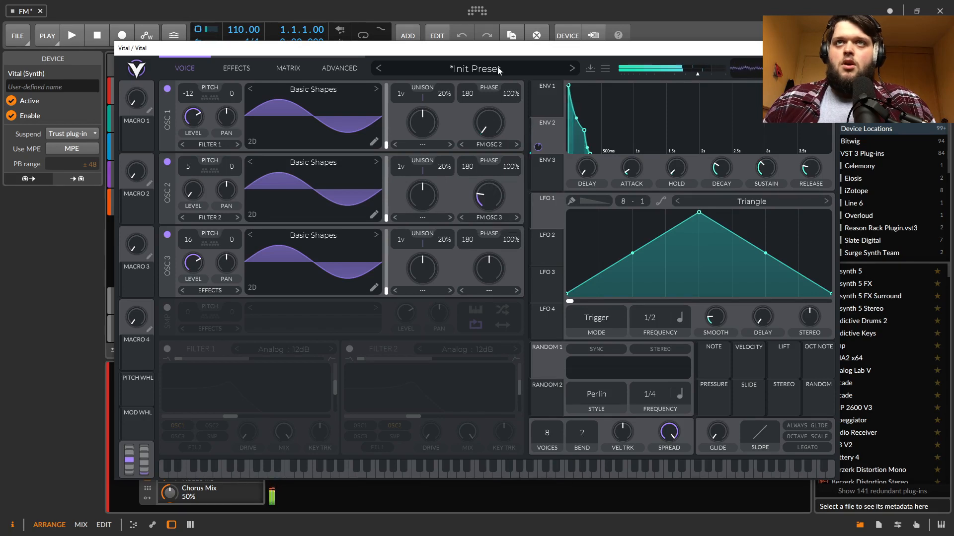
mouse_move(493, 112)
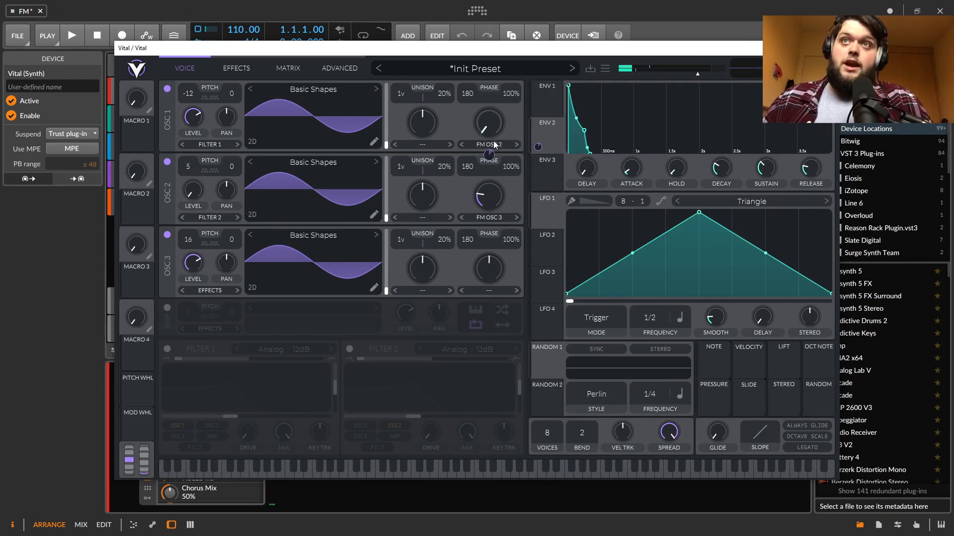
left_click_drag(488, 155, 491, 156)
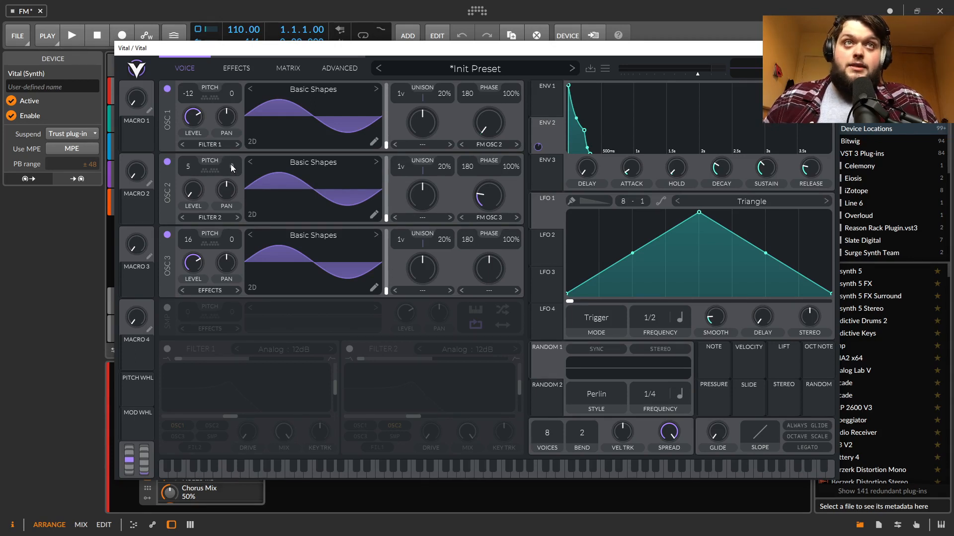
- Fine-tune oscillator 2 to 40 cents and oscillator 3 to -41 cents
left_click_drag(235, 162, 235, 149)
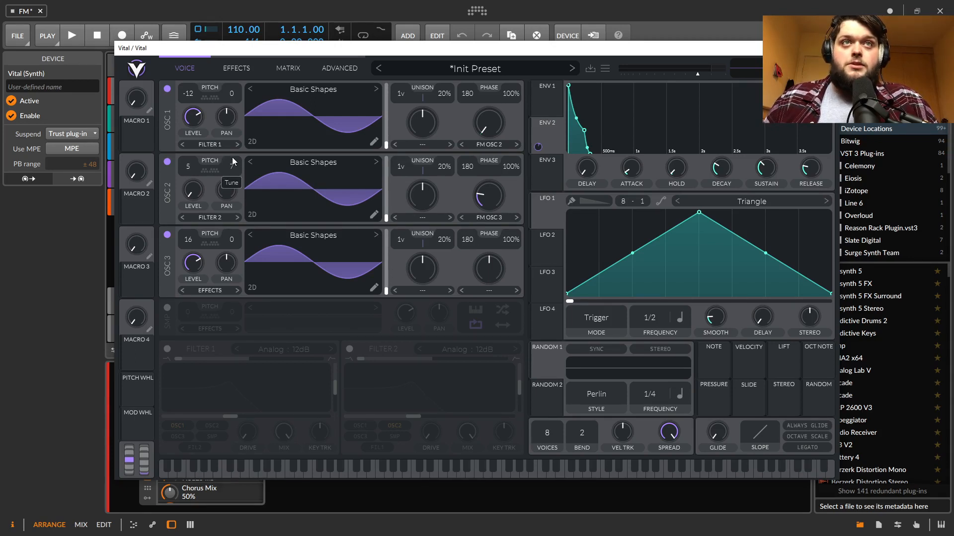
left_click_drag(228, 239, 233, 264)
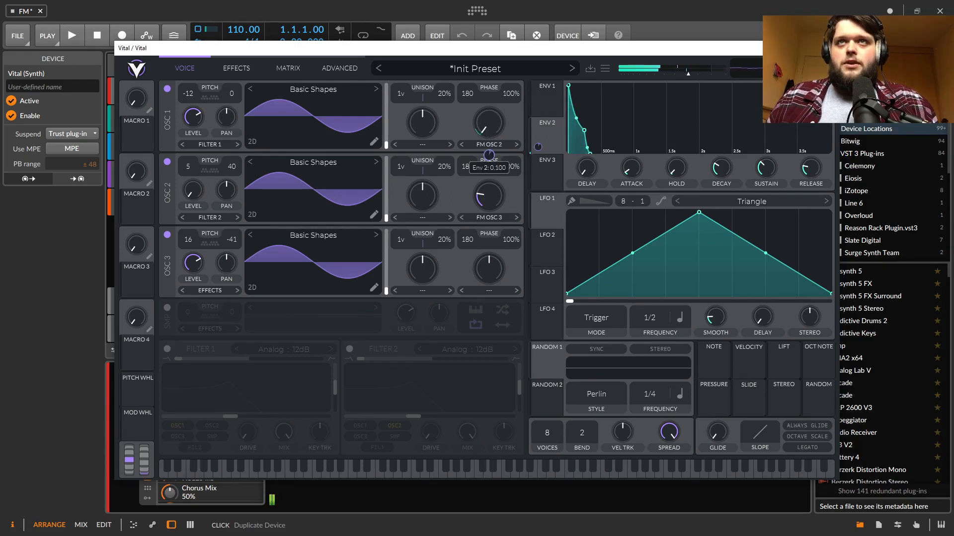
- Lengthen Envelope 2's attack and decay substantially and assign the envelope to oscillator 2's FM amount
scroll(489, 156, "up", 1)
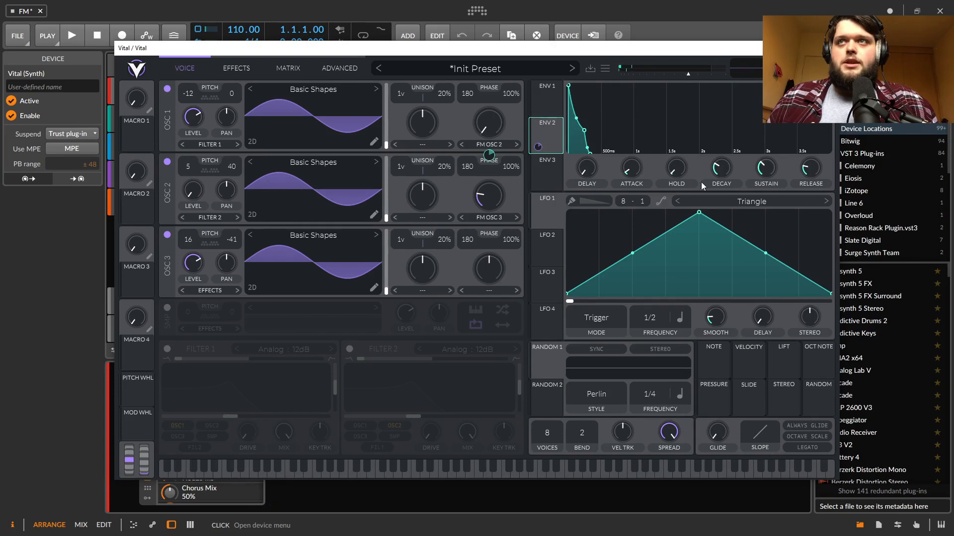
left_click_drag(638, 169, 642, 139)
left_click_drag(724, 171, 711, 136)
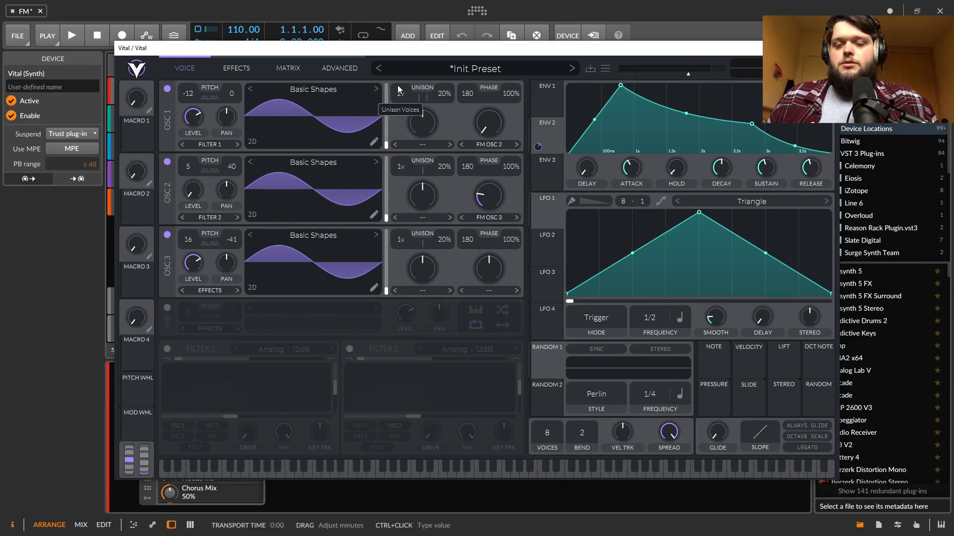
left_click_drag(538, 147, 489, 195)
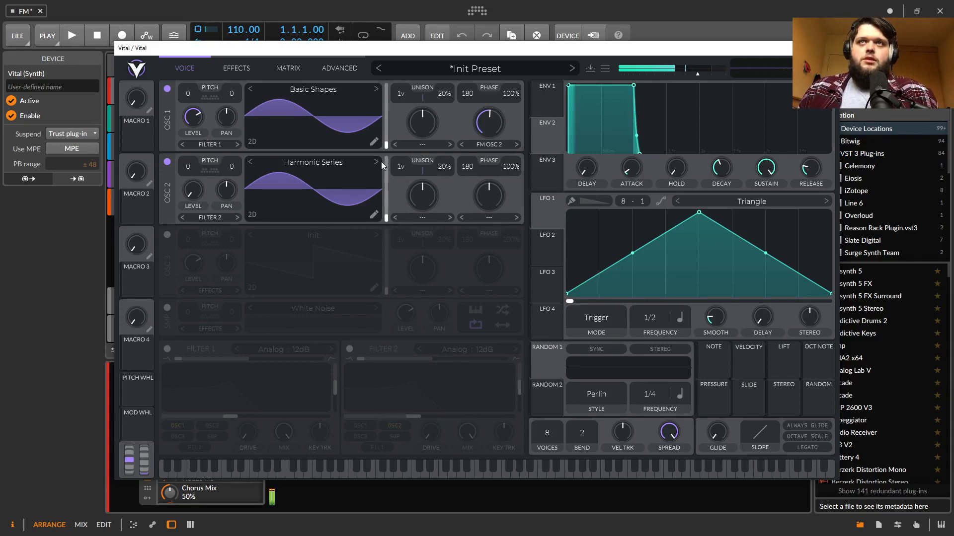
- Lower oscillator 1's FM amount and add two groups of upper harmonics to oscillator 2's Harmonic Series wavetable
left_click_drag(497, 109, 469, 148)
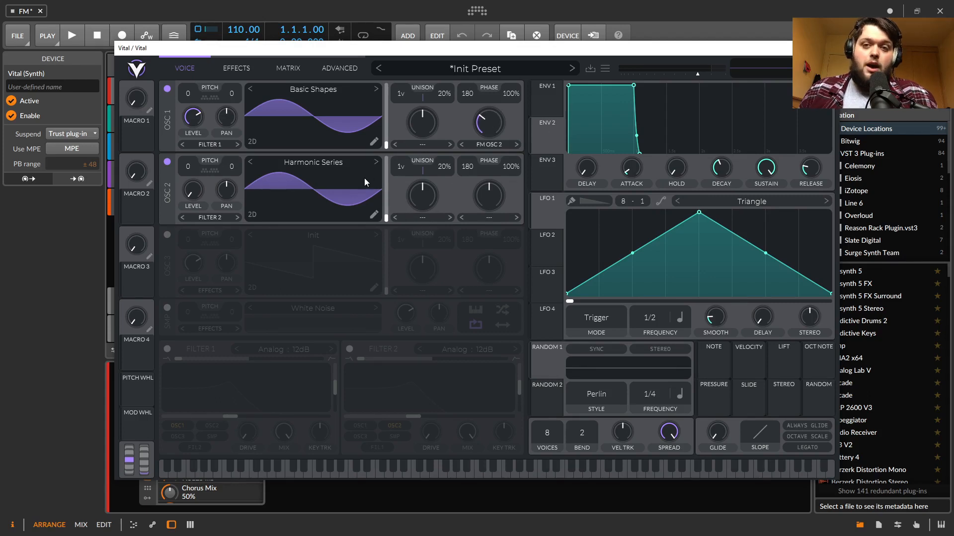
left_click(374, 214)
left_click_drag(679, 298, 658, 302)
left_click(634, 286)
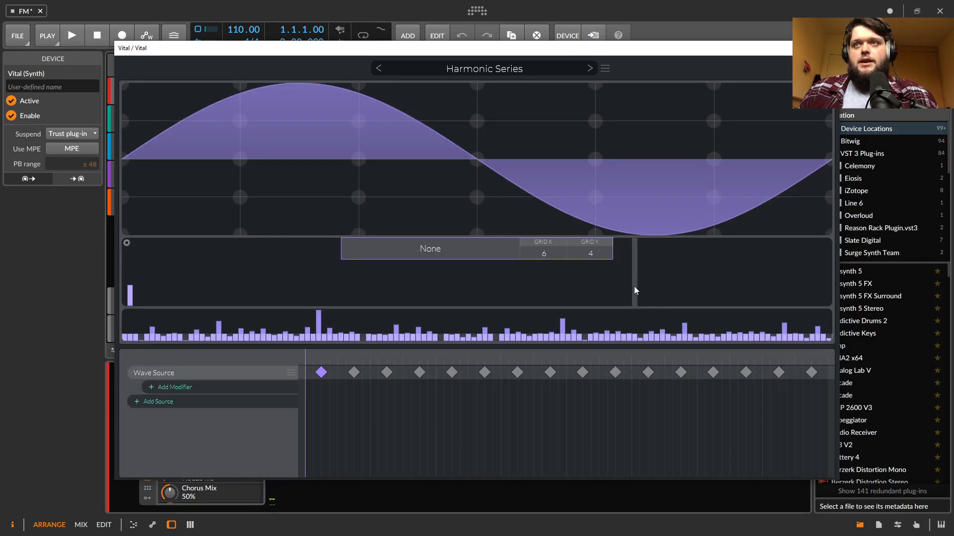
left_click_drag(639, 284, 645, 284)
left_click(787, 270)
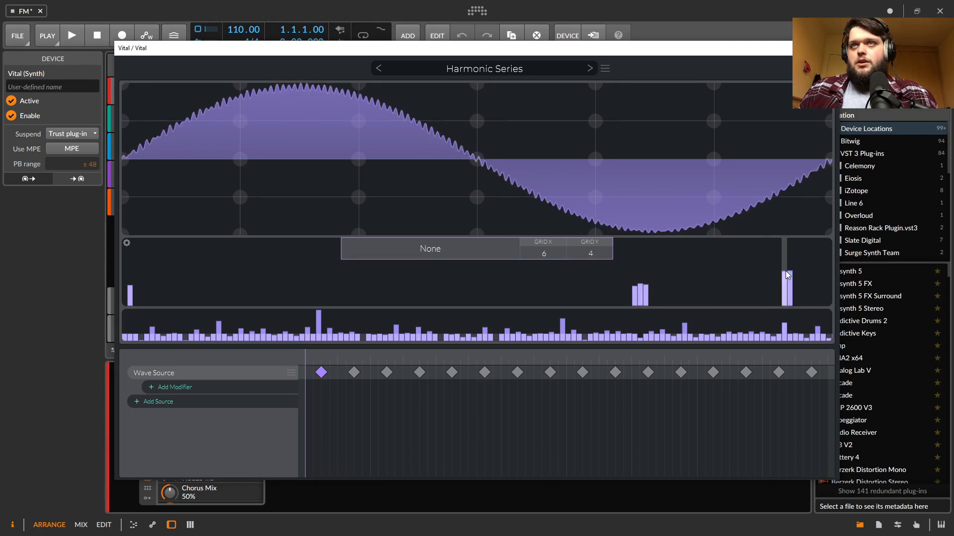
- Add further groups of very high harmonics to the first frame of the Harmonic Series wavetable
scroll(826, 258, "down", 3)
left_click_drag(804, 277, 814, 277)
scroll(819, 265, "down", 3)
mouse_move(813, 268)
left_mouse_down()
mouse_move(824, 264)
mouse_move(771, 272)
left_mouse_up()
scroll(591, 293, "up", 3)
scroll(277, 305, "up", 5)
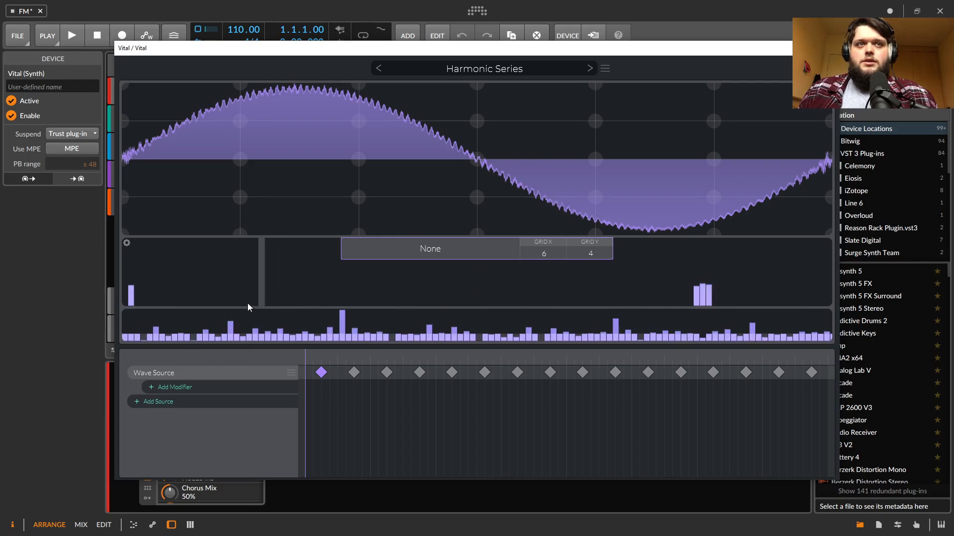
- Add several separate low harmonics and one more very high group to the wavetable, and close the wavetable editor
left_click_drag(266, 276, 273, 274)
left_click(290, 294)
left_click(356, 295)
scroll(516, 307, "down", 2)
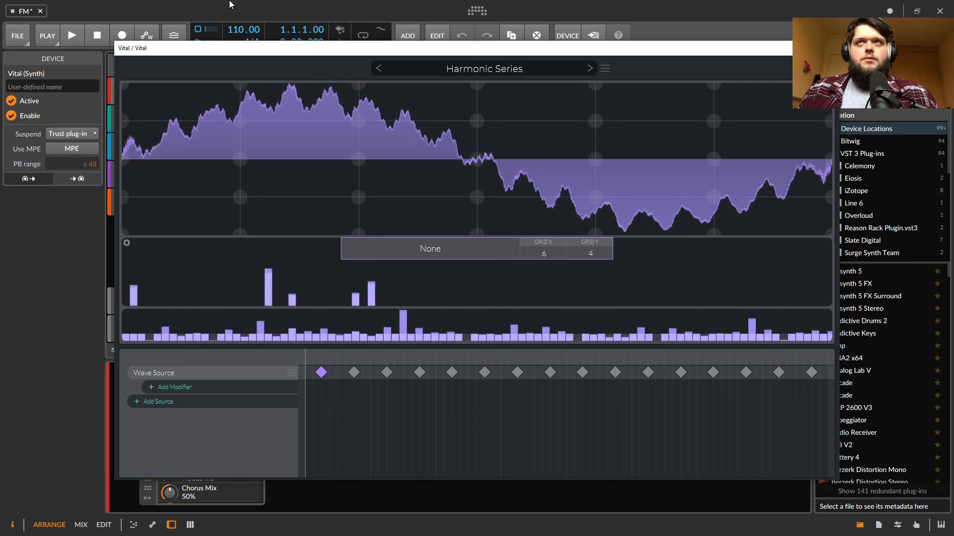
scroll(656, 288, "down", 3)
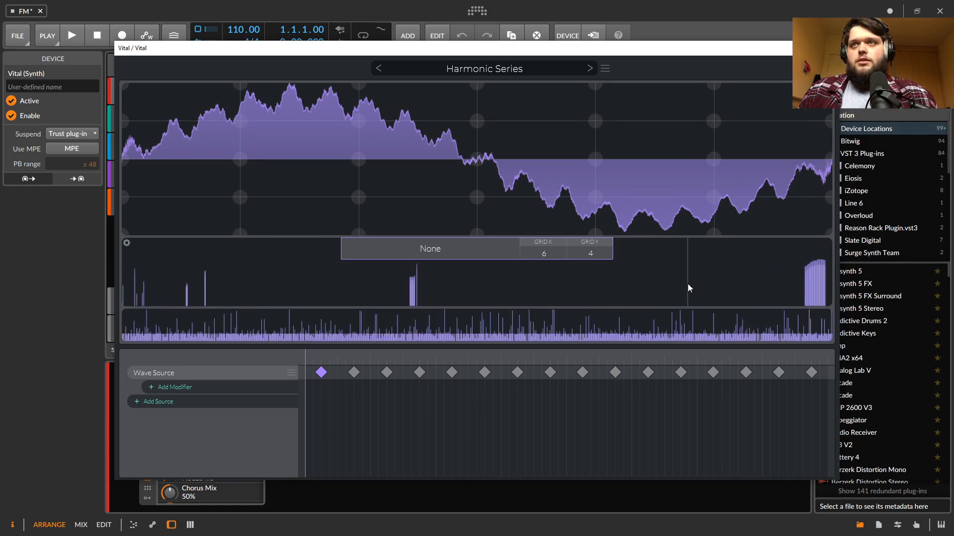
mouse_move(769, 287)
left_mouse_down()
mouse_move(772, 253)
mouse_move(789, 284)
left_mouse_up()
key("Escape")
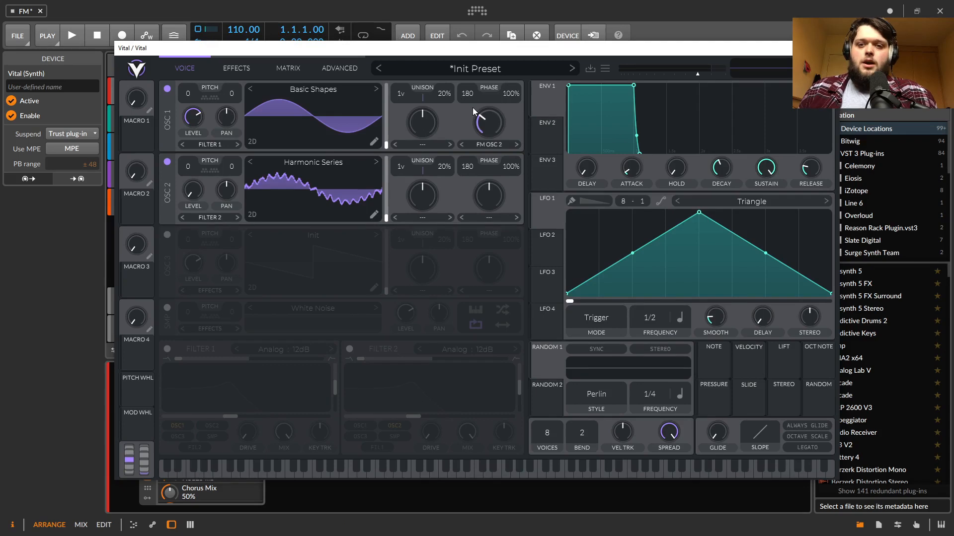
- Try different FM amounts on oscillator 1 with the edited wavetable and return the amount to zero
left_click_drag(493, 121, 387, 338)
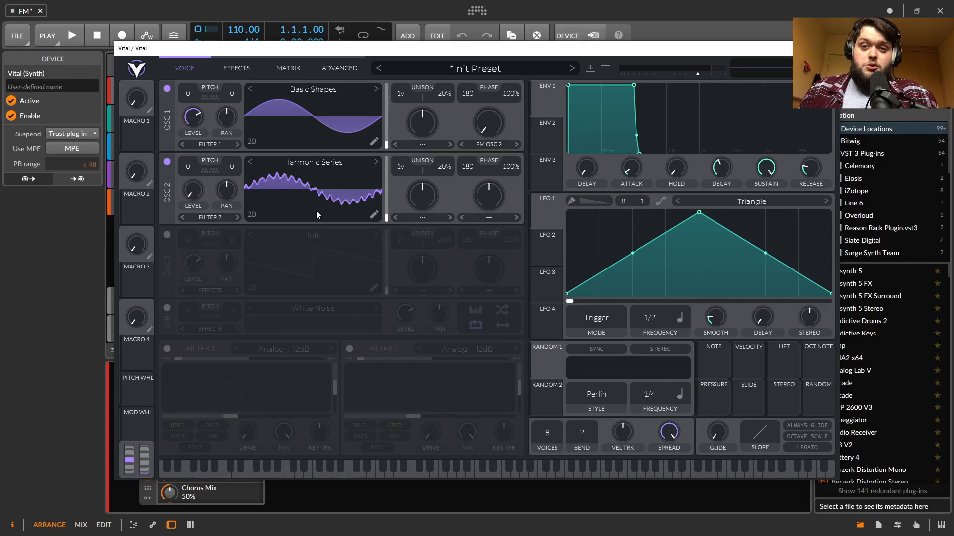
mouse_move(487, 120)
left_mouse_down()
mouse_move(501, 76)
mouse_move(497, 130)
left_mouse_up()
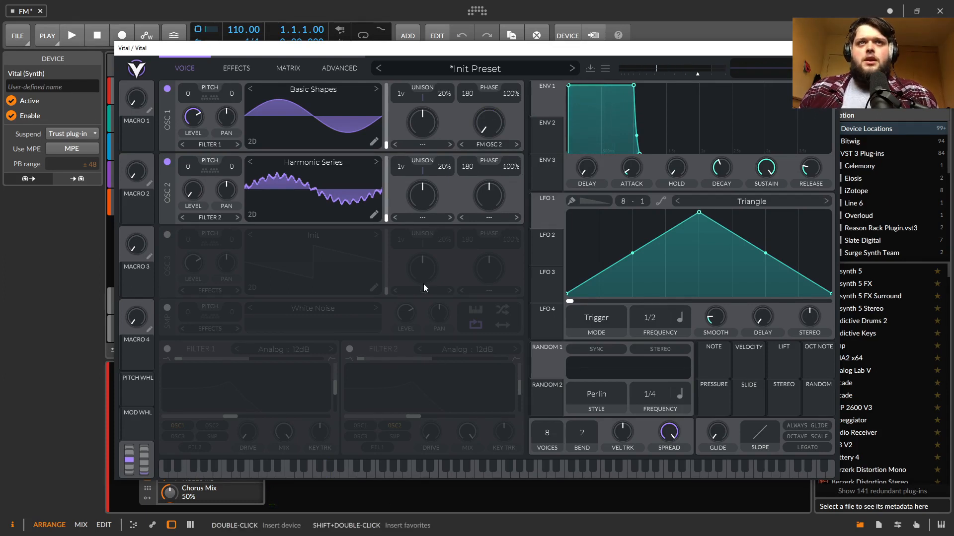
- Turn on oscillator 3, set oscillator 2's distortion type to FM Osc 3 and raise oscillator 2's FM amount
left_click(168, 235)
left_click(498, 218)
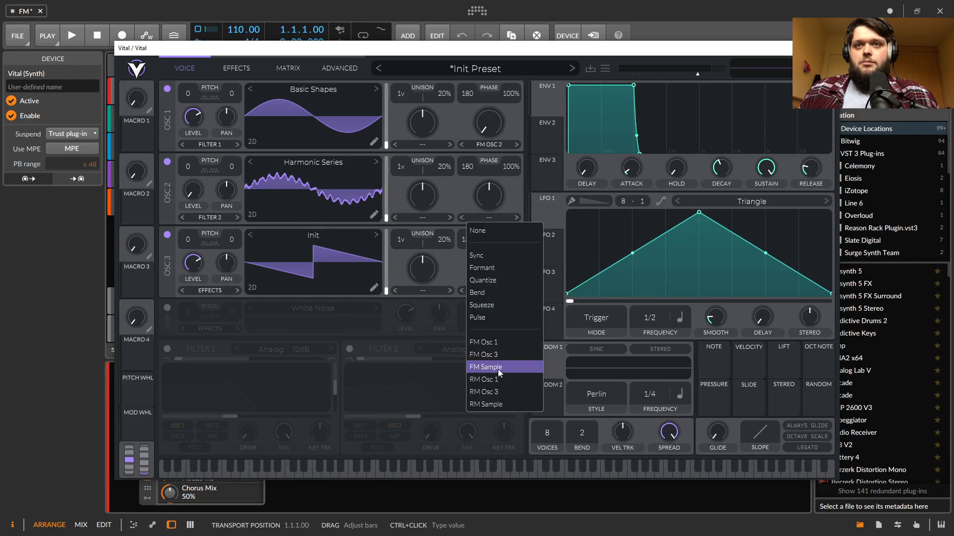
left_click(496, 356)
mouse_move(488, 202)
left_mouse_down()
mouse_move(489, 231)
mouse_move(488, 220)
left_mouse_up()
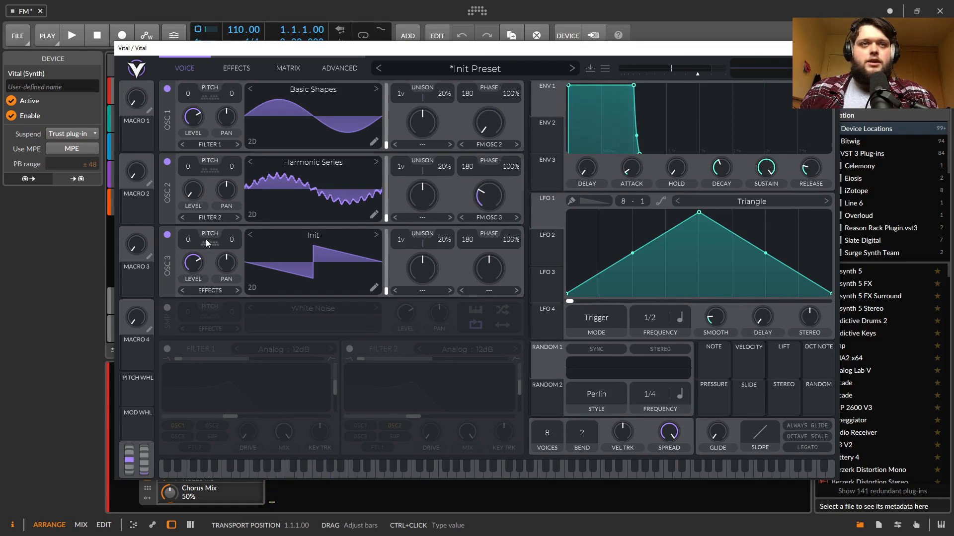
- Set oscillator 3's wavetable to Basic Shapes after trying Brown Noise and Classic Fade, and raise oscillator 1's FM amount
left_click(375, 232)
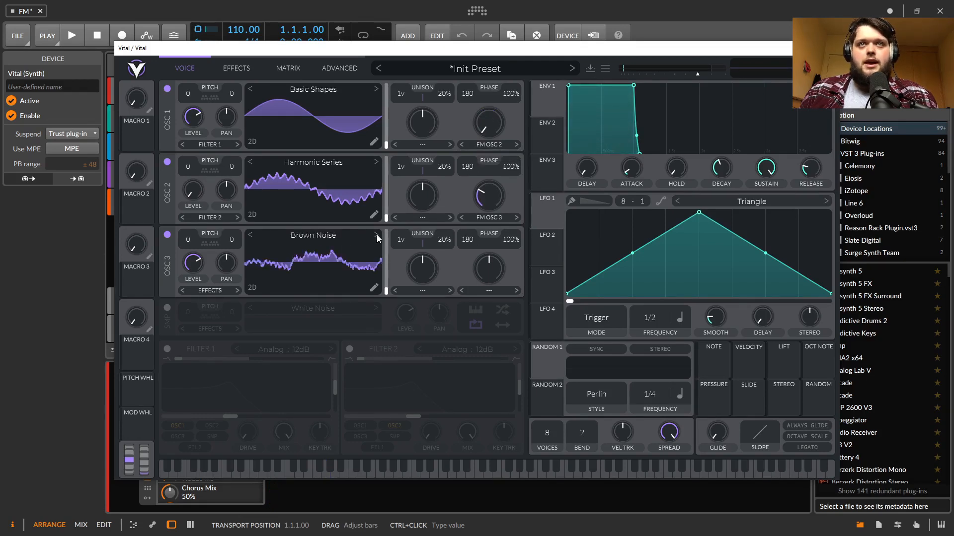
left_click(376, 234)
left_click(376, 235)
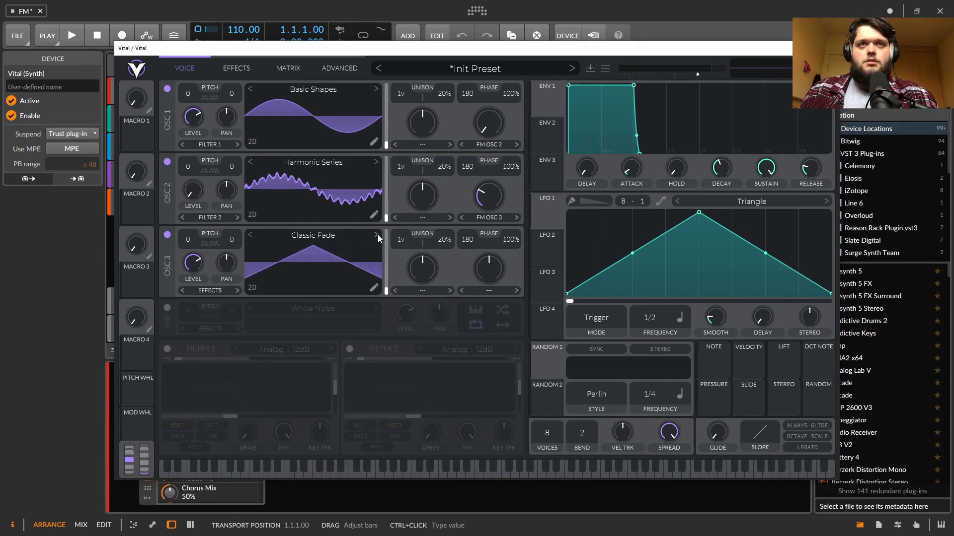
left_click(250, 232)
left_click(250, 237)
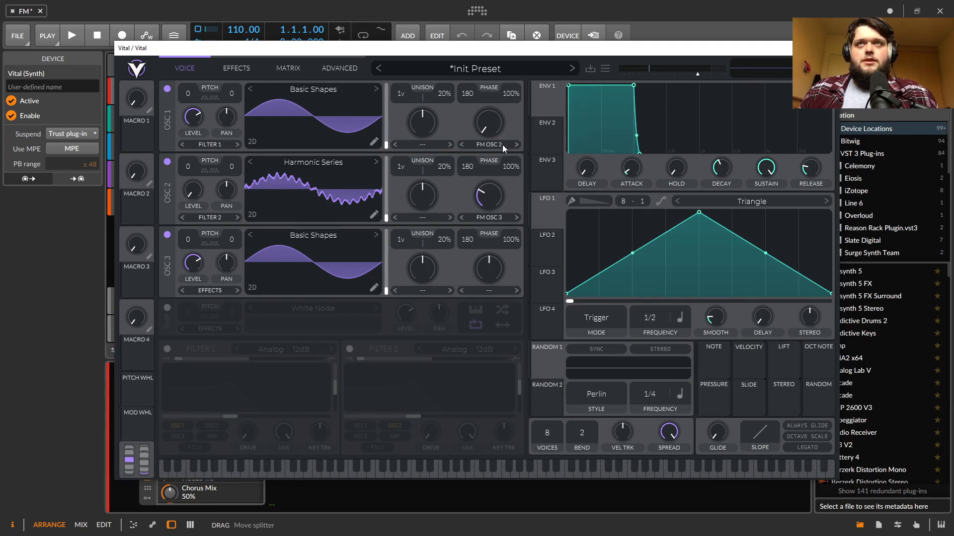
left_click_drag(493, 106, 446, 150)
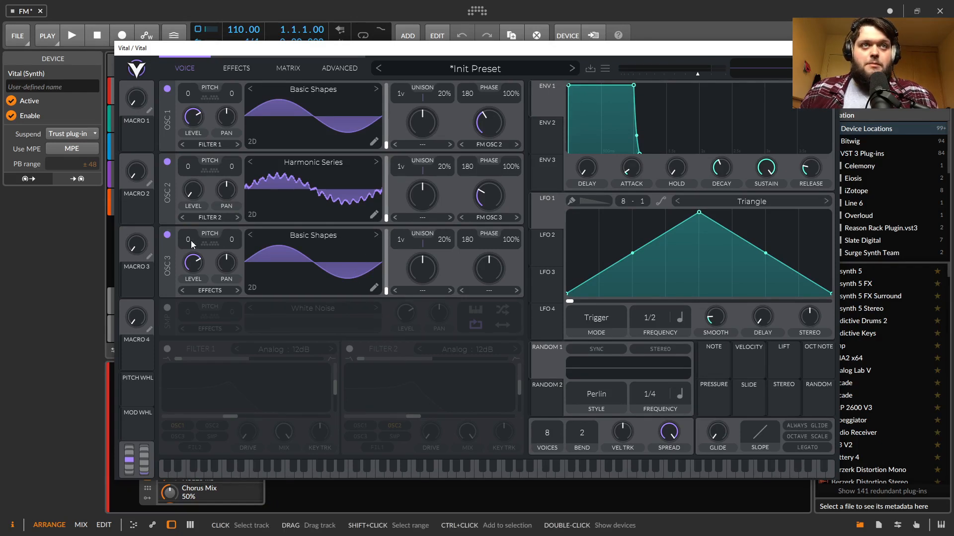
- Set oscillator 3's transpose to 12 after trying -48, and reduce oscillator 1's FM amount to zero
left_click_drag(188, 243, 201, 189)
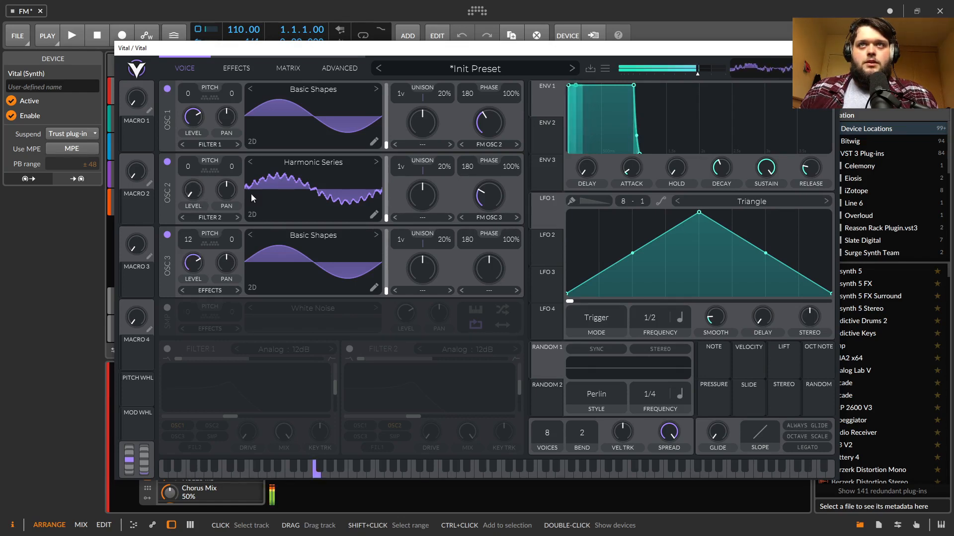
left_click_drag(488, 122, 378, 372)
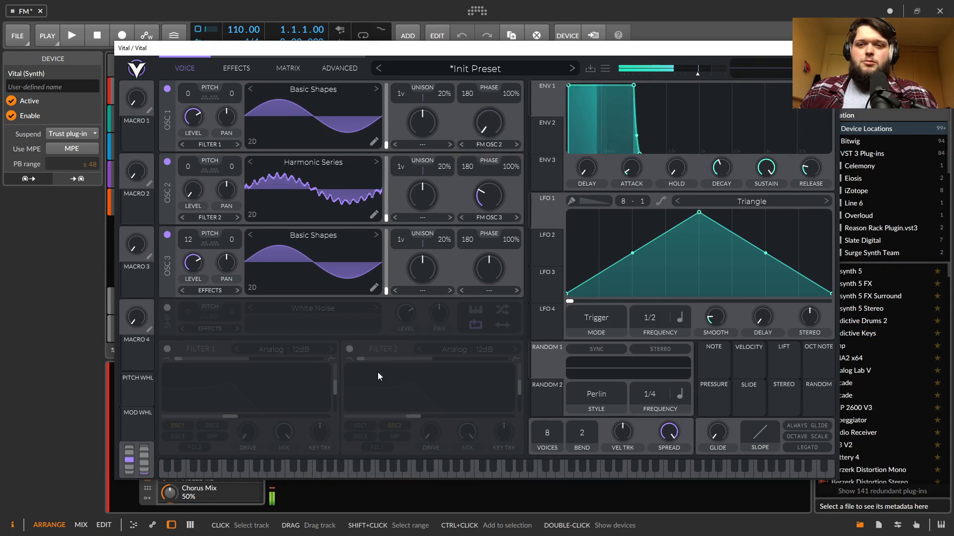
left_click_drag(185, 240, 190, 299)
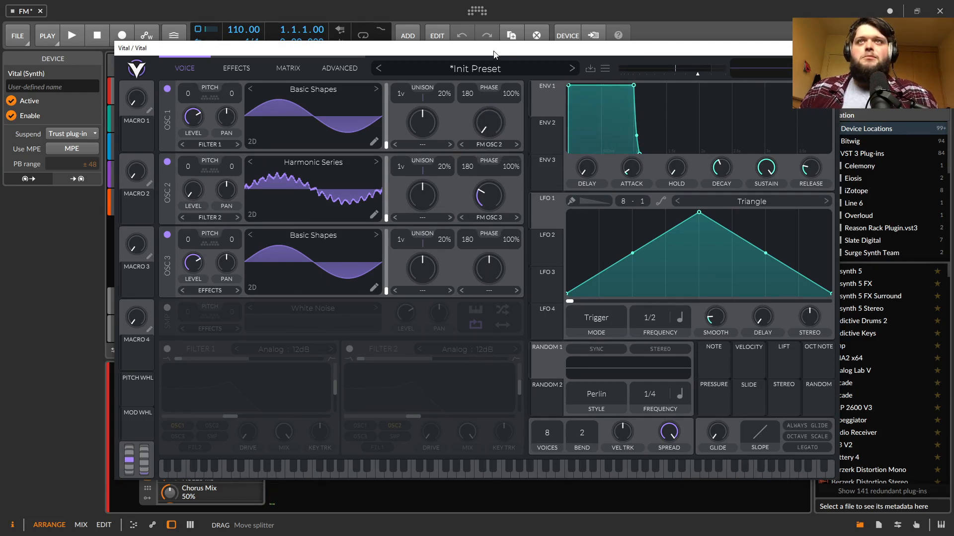
left_click_drag(472, 137, 206, 336)
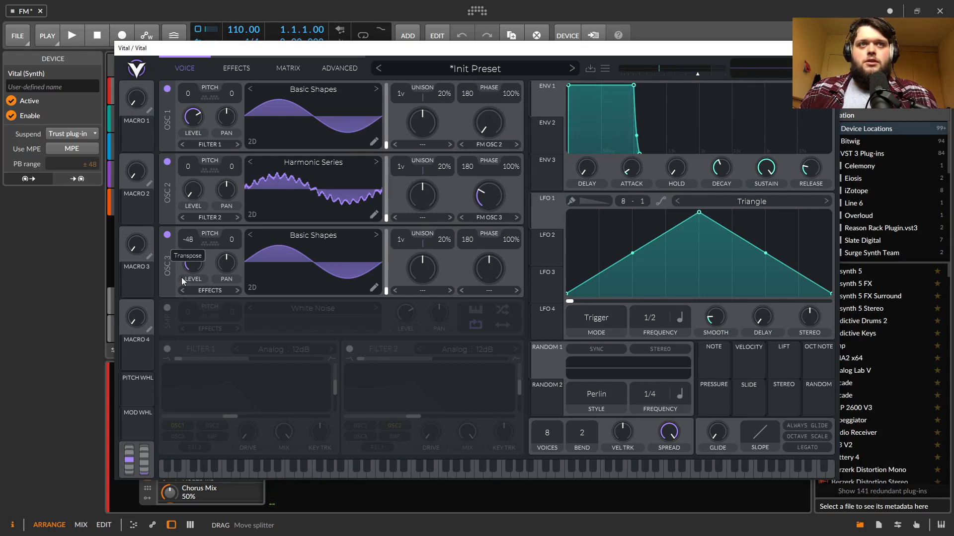
left_click_drag(192, 247, 192, 230)
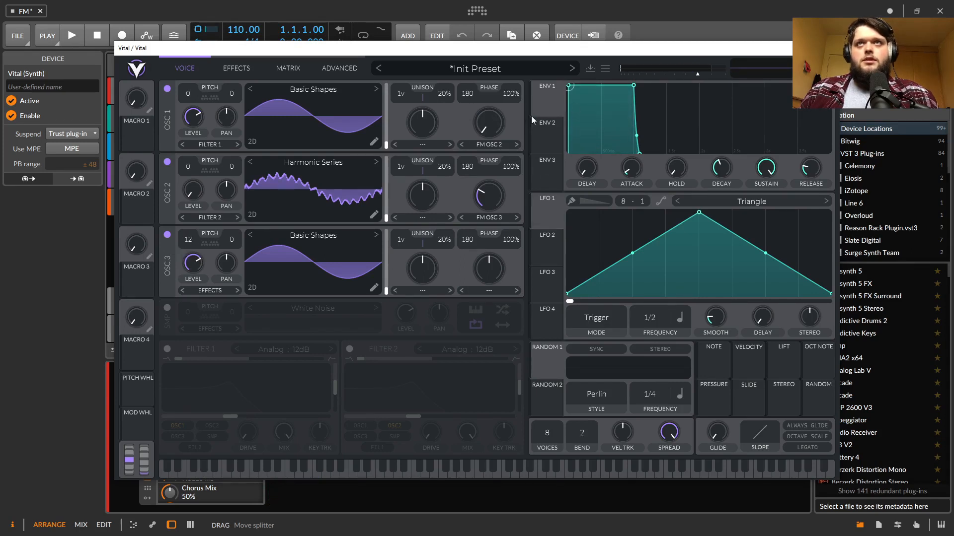
- Try FM amounts of 65% and about 50% on oscillator 1, and lower the amount again
left_click_drag(486, 131, 497, 72)
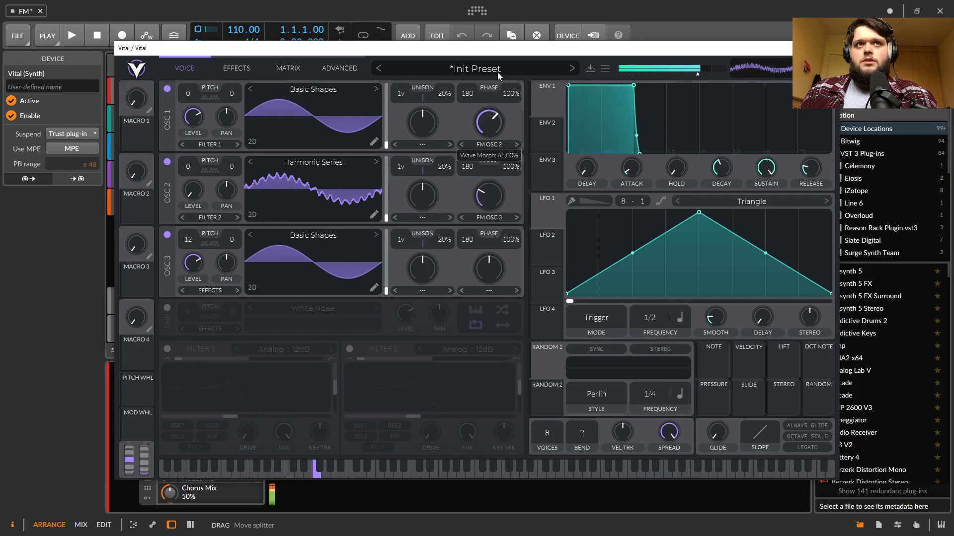
mouse_move(499, 189)
mouse_move(497, 124)
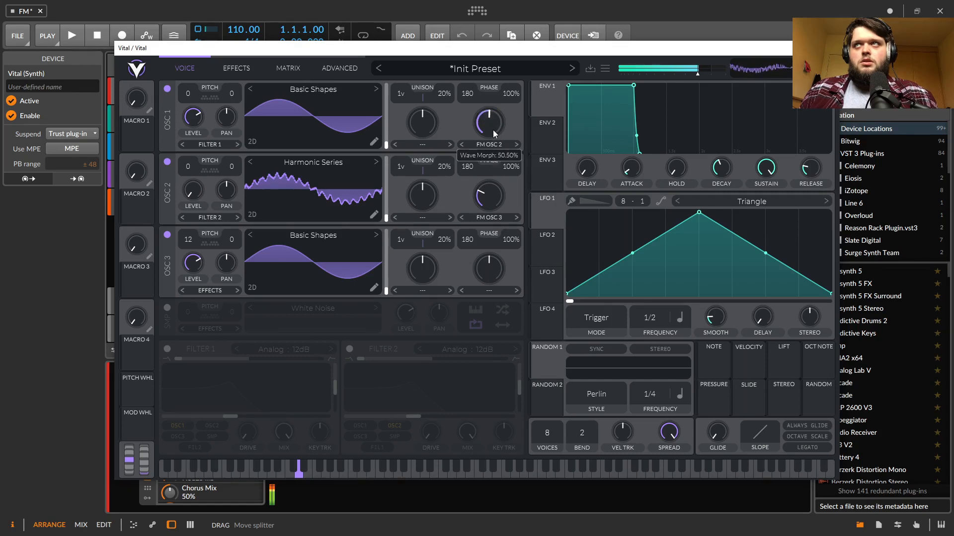
left_click_drag(494, 133, 437, 266)
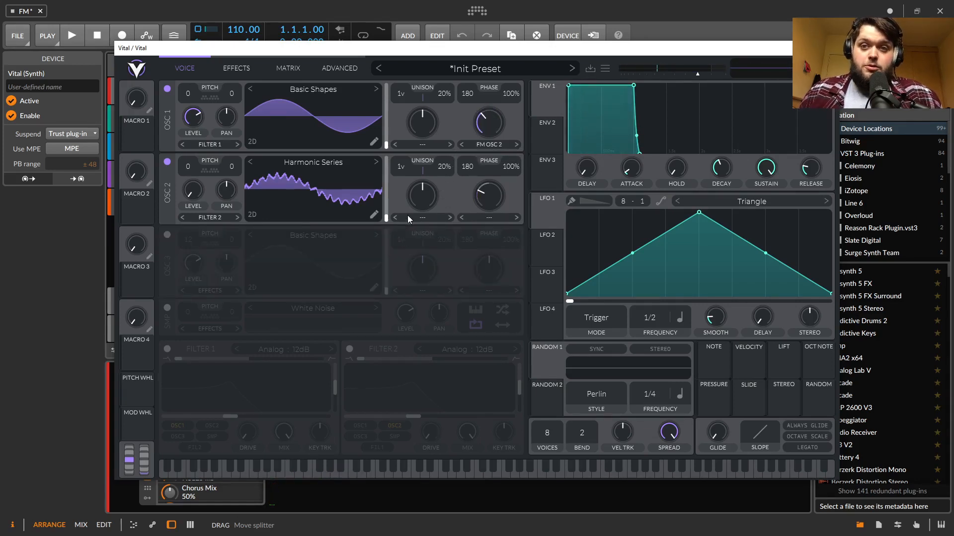
- Set oscillator 2's spectral morph type to Smear, adjust its amount and raise oscillator 1's FM amount to about 55.5%
left_click(423, 219)
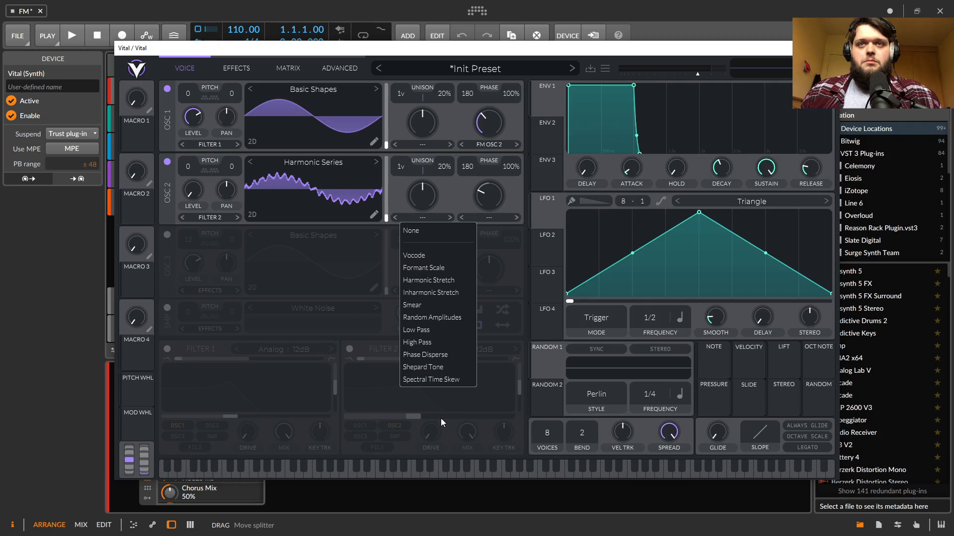
left_click(426, 304)
mouse_move(418, 193)
left_mouse_down()
mouse_move(422, 218)
mouse_move(424, 211)
left_mouse_up()
left_click_drag(493, 124, 498, 106)
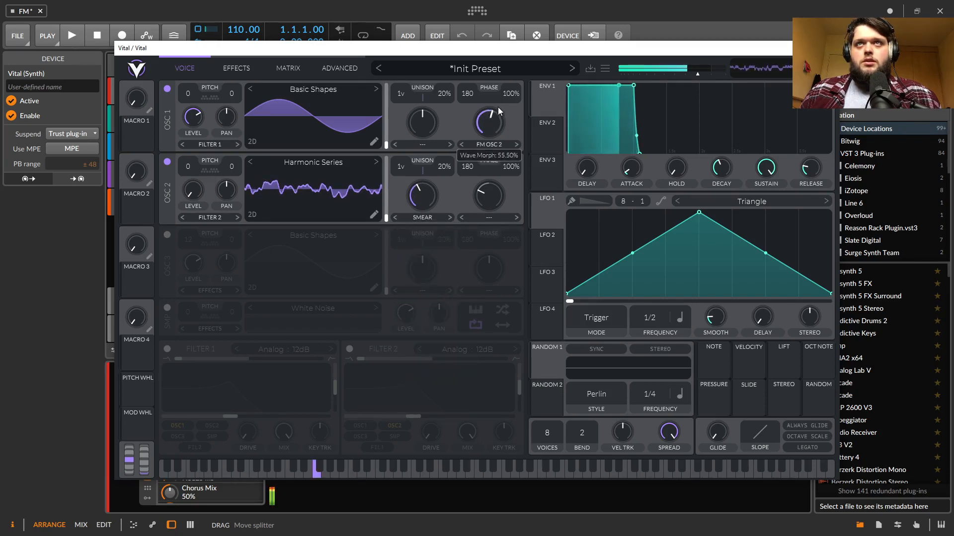
- Try higher and lower Smear amounts on oscillator 2 together with different FM amounts on oscillator 1
mouse_move(423, 195)
left_mouse_down()
mouse_move(414, 204)
mouse_move(420, 141)
mouse_move(421, 154)
left_mouse_up()
mouse_move(480, 127)
left_mouse_down()
mouse_move(457, 207)
mouse_move(394, 257)
mouse_move(395, 192)
mouse_move(428, 220)
left_mouse_up()
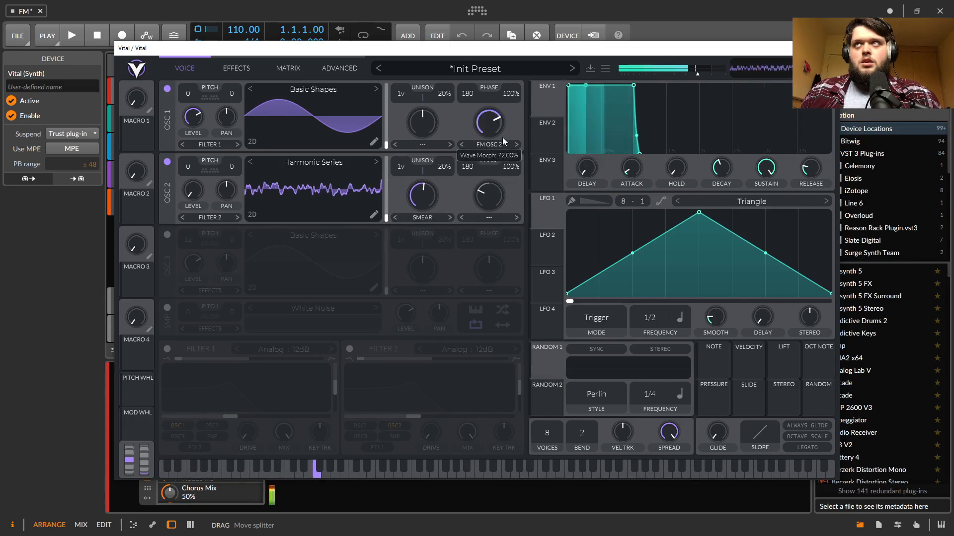
left_click_drag(421, 191, 420, 220)
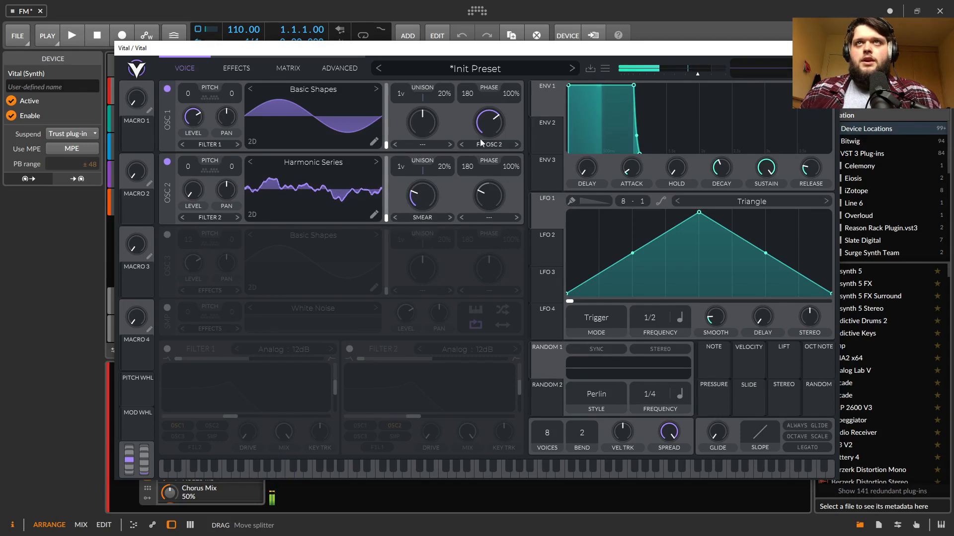
left_click_drag(499, 134, 471, 127)
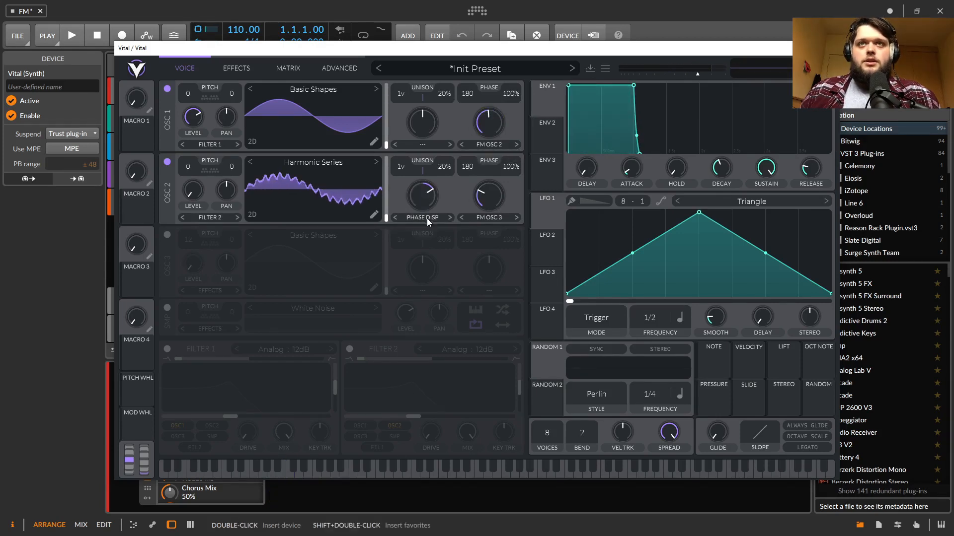
- Set oscillator 2's spectral morph type to Random Amplitudes, then adjust its amount and oscillator 1's FM amount
left_click(427, 217)
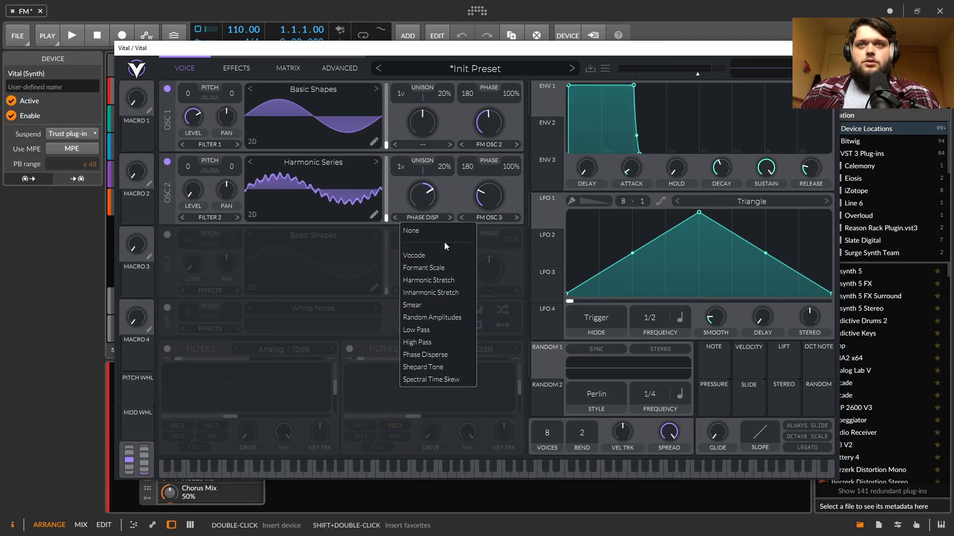
left_click(442, 318)
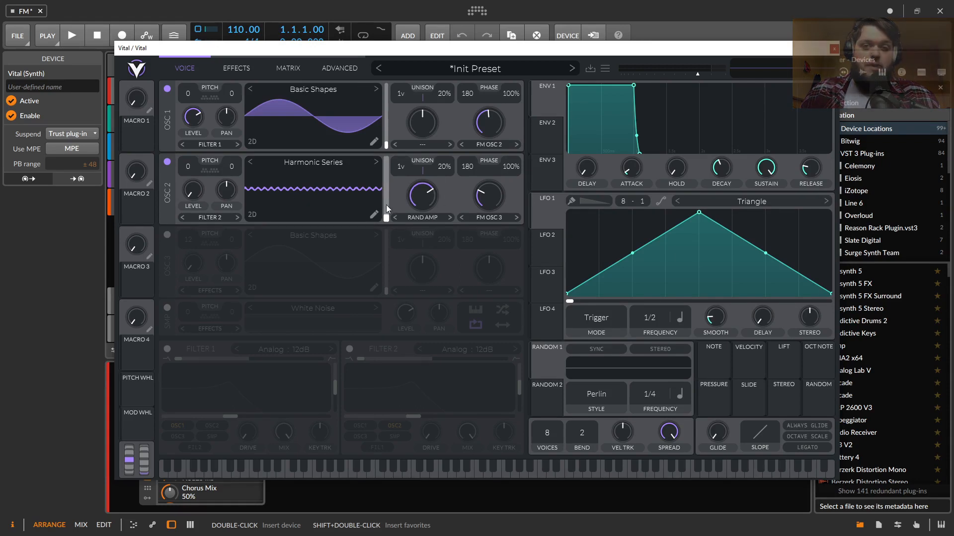
left_click_drag(426, 193, 426, 240)
left_click_drag(489, 122, 449, 103)
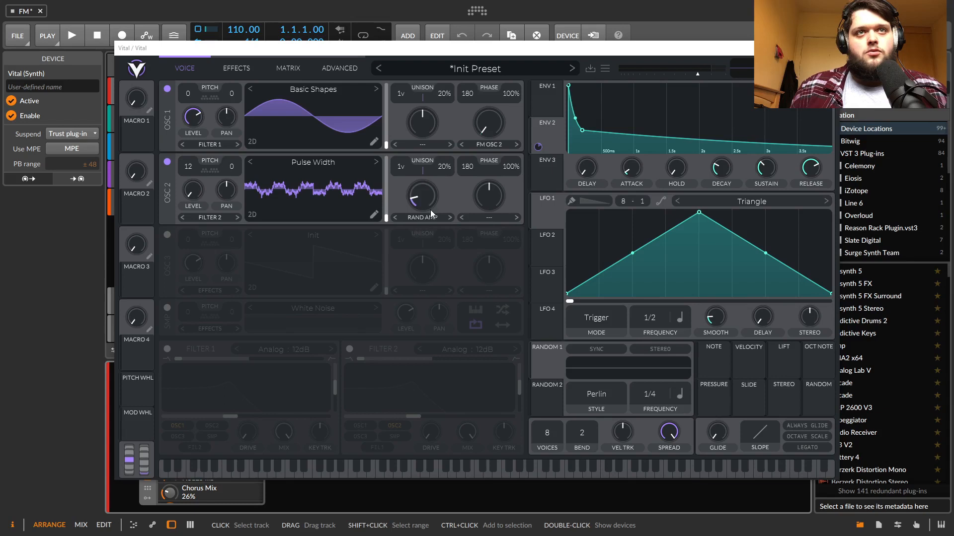
- Raise the Random Amplitudes amount on oscillator 2's Pulse Width wavetable to just past the middle
left_click(411, 218)
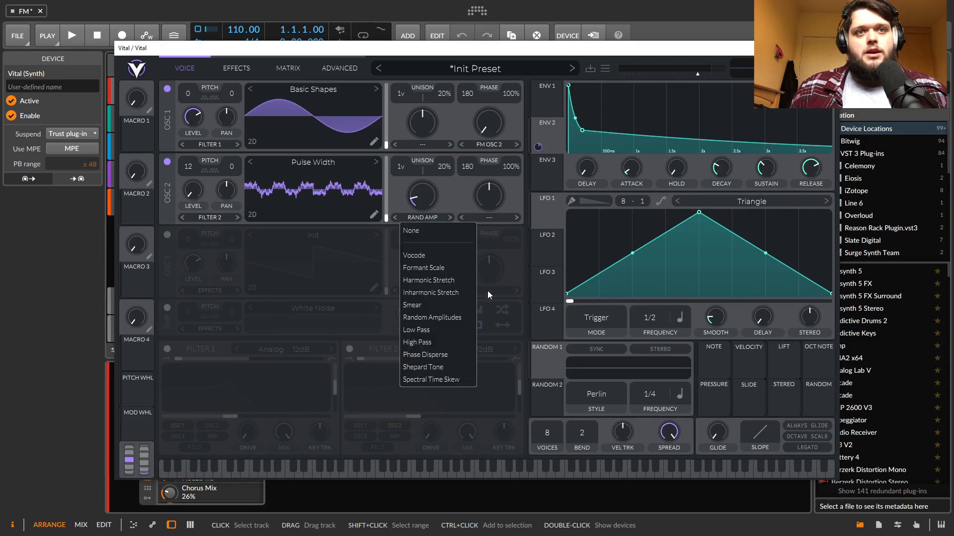
left_click(432, 162)
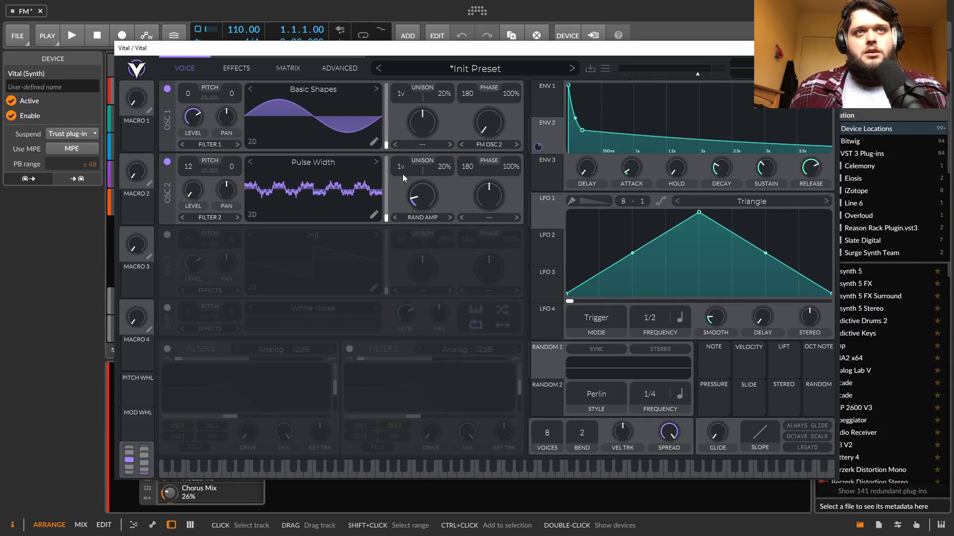
left_click_drag(415, 198, 410, 211)
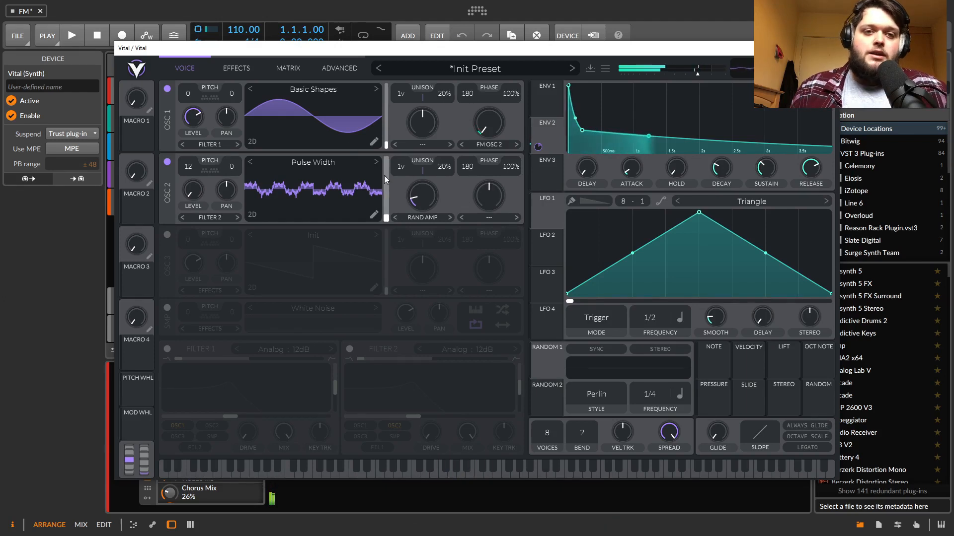
left_click_drag(418, 202, 419, 176)
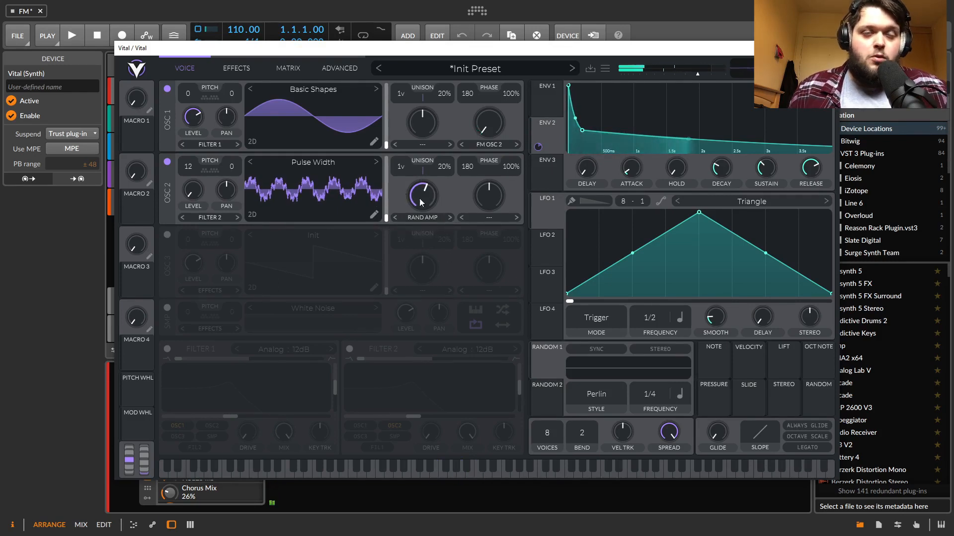
- Try Inharmonic Stretch and Formant Scale as oscillator 2's spectral morph type with different amounts
left_click(433, 217)
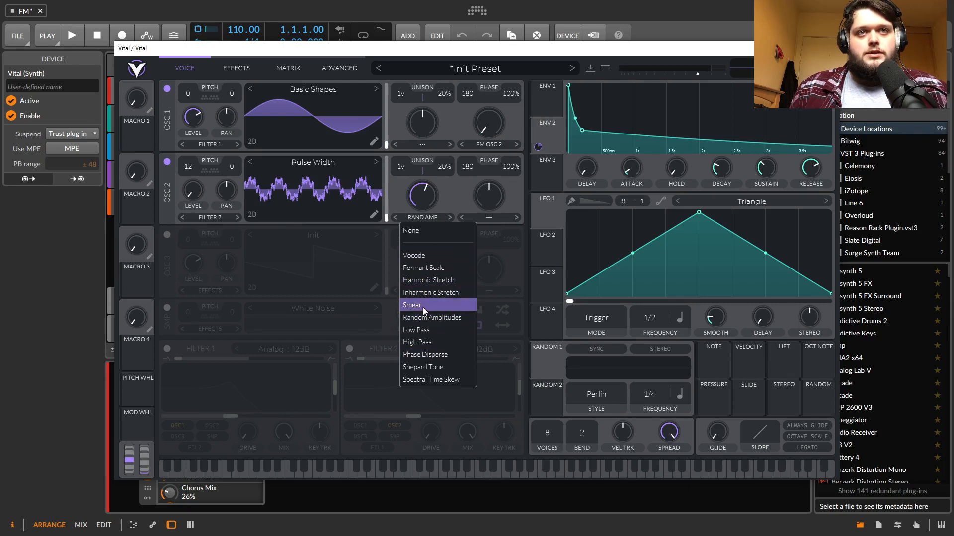
left_click(428, 294)
left_click_drag(415, 201, 413, 231)
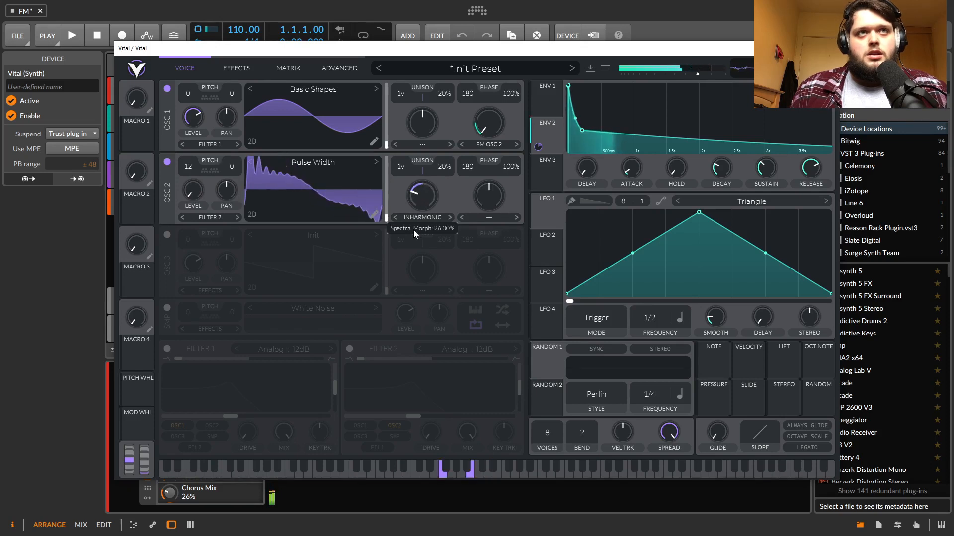
left_click(419, 216)
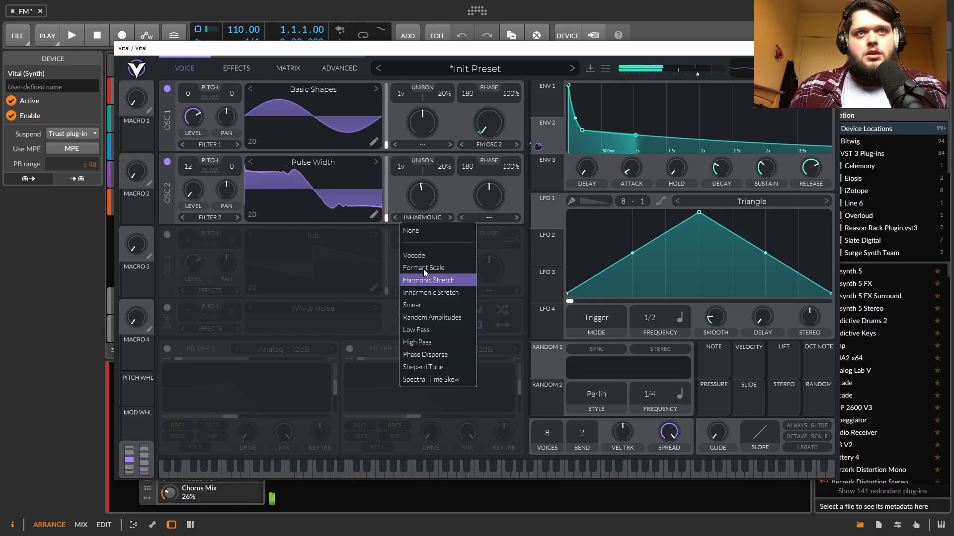
left_click(423, 268)
mouse_move(417, 207)
left_mouse_down()
mouse_move(421, 192)
mouse_move(418, 217)
left_mouse_up()
- Return oscillator 2's spectral morph to Random Amplitudes, adjust its amount, and set its transpose to 4 after trying 21
left_click(418, 217)
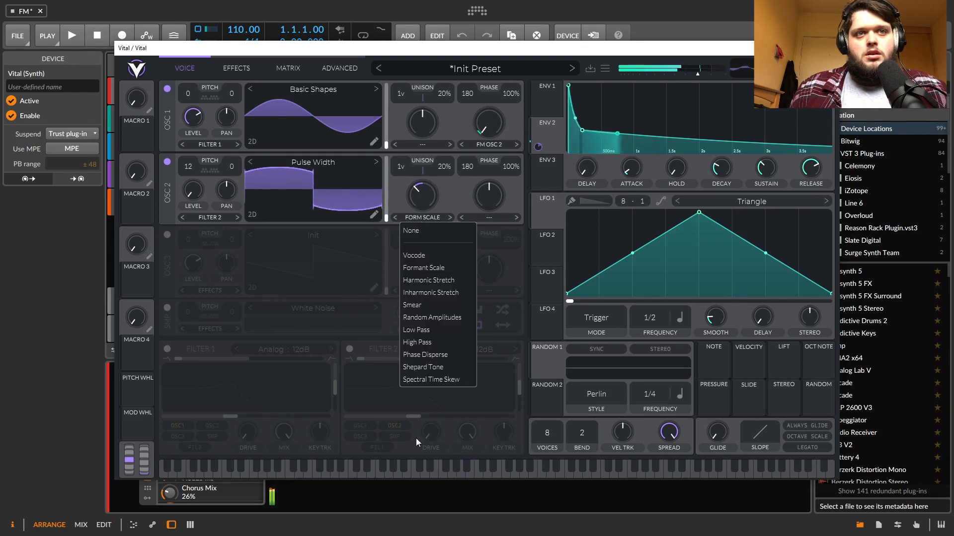
left_click(433, 320)
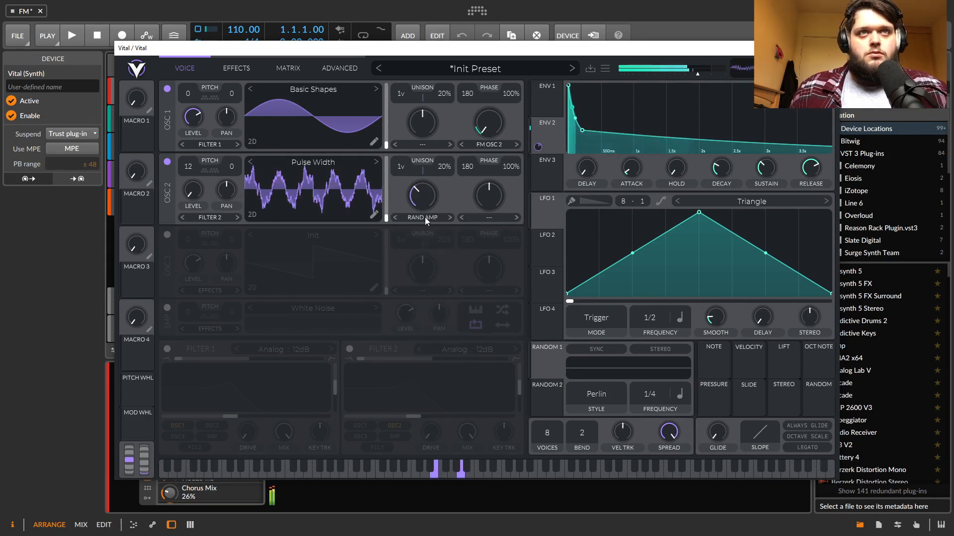
left_click_drag(422, 201, 423, 205)
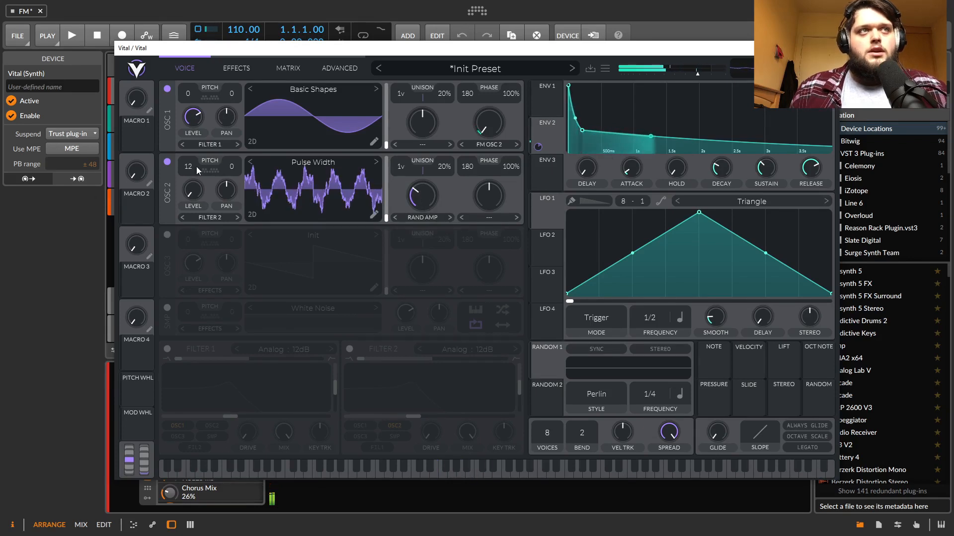
scroll(195, 167, "up", 9)
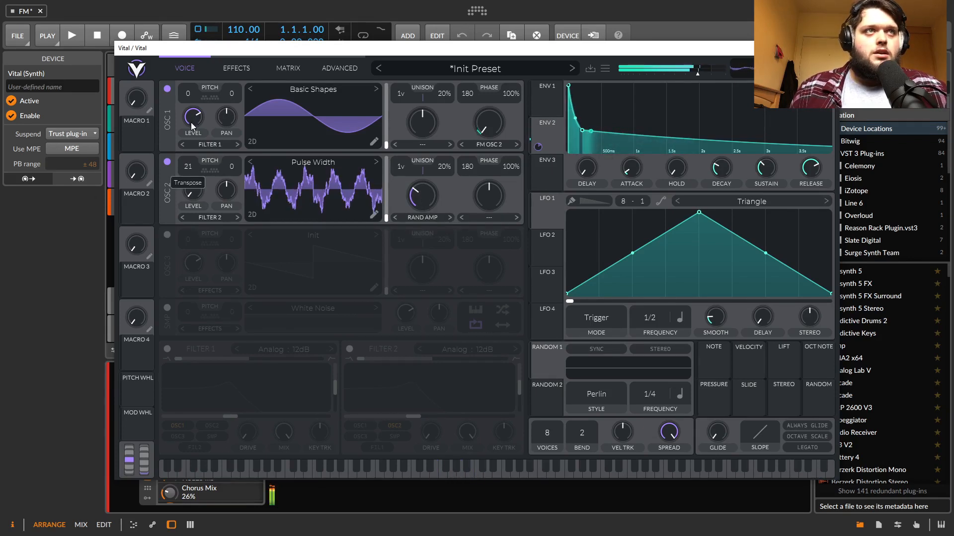
left_click_drag(195, 200, 192, 211)
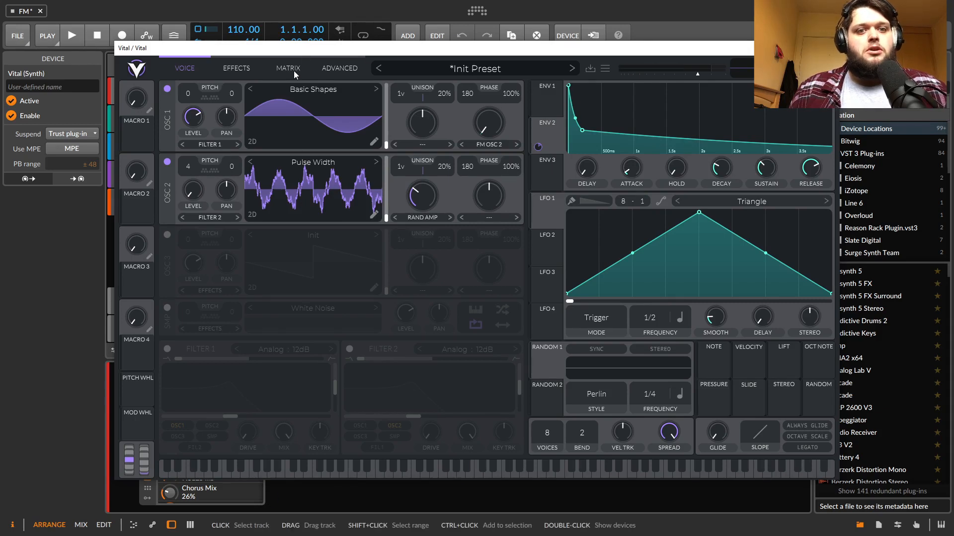
- Look over the effects and assign Note to the amount of the Env 2 modulation in the matrix, at about -0.125
left_click(234, 68)
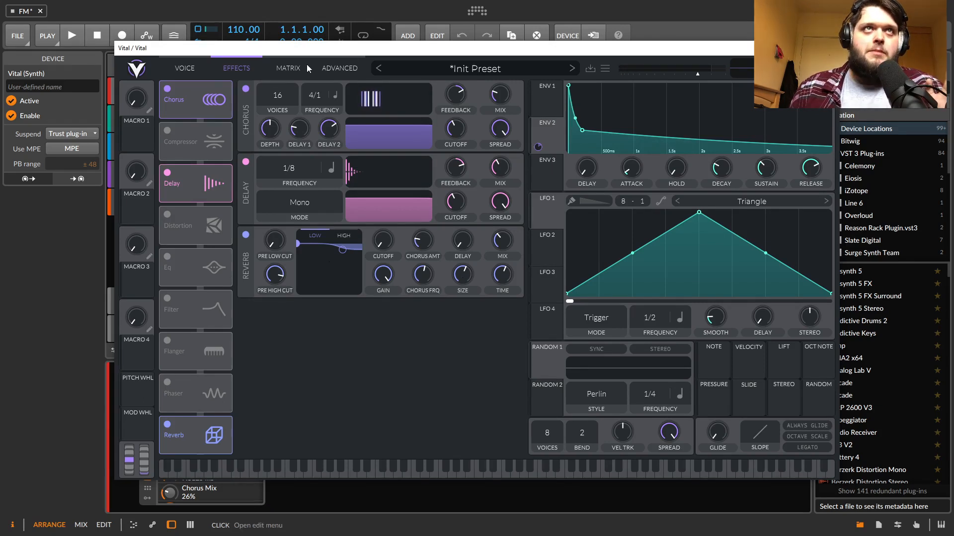
left_click(285, 70)
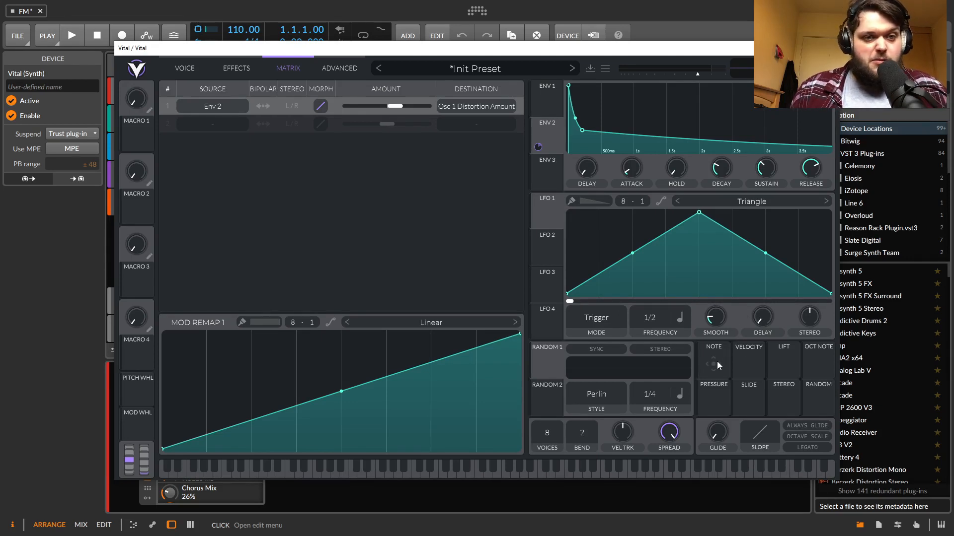
left_click_drag(717, 365, 391, 117)
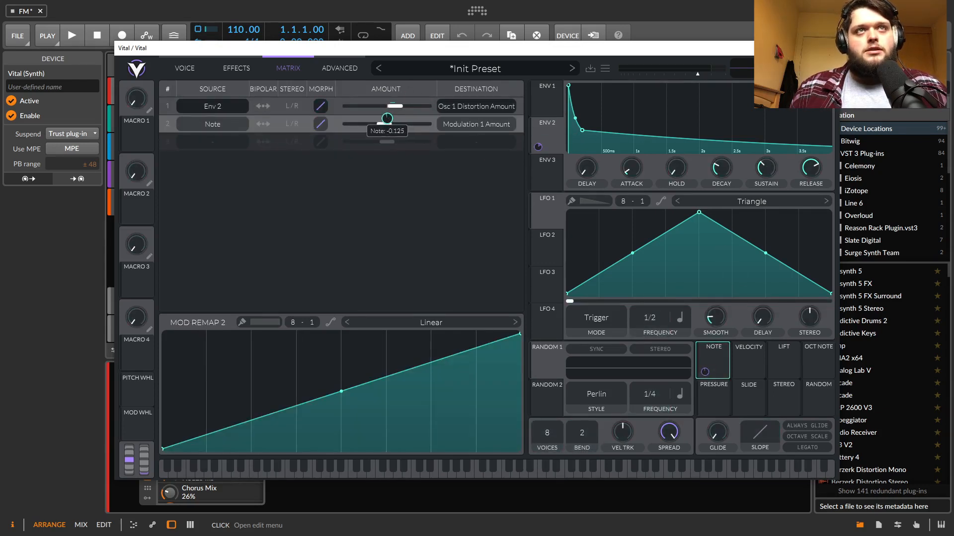
left_click_drag(389, 122, 390, 122)
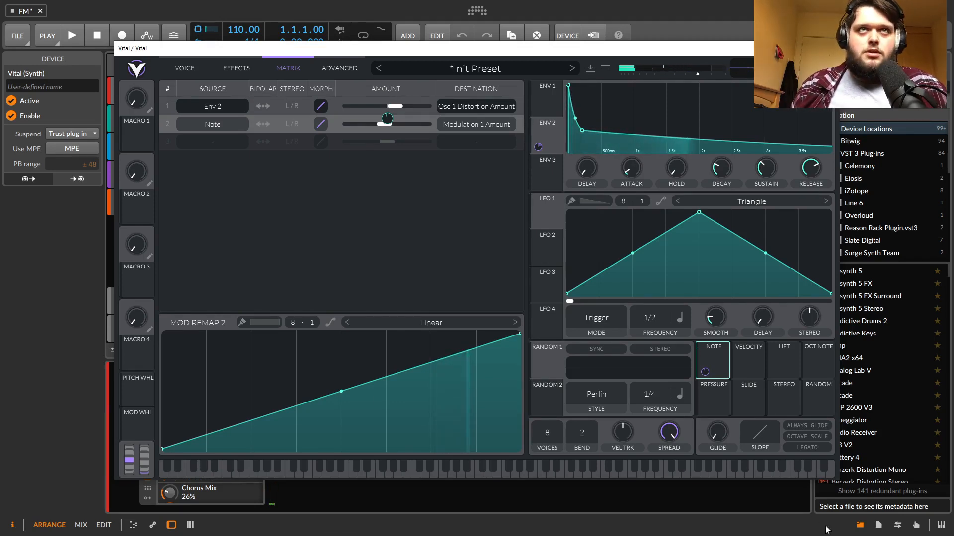
- Assign Velocity to the amount of the Env 2 modulation and set a small positive amount after trying 0.175 and 0.035
left_click_drag(747, 361, 402, 108)
mouse_move(390, 124)
scroll(387, 118, "down", 6)
scroll(386, 118, "up", 1)
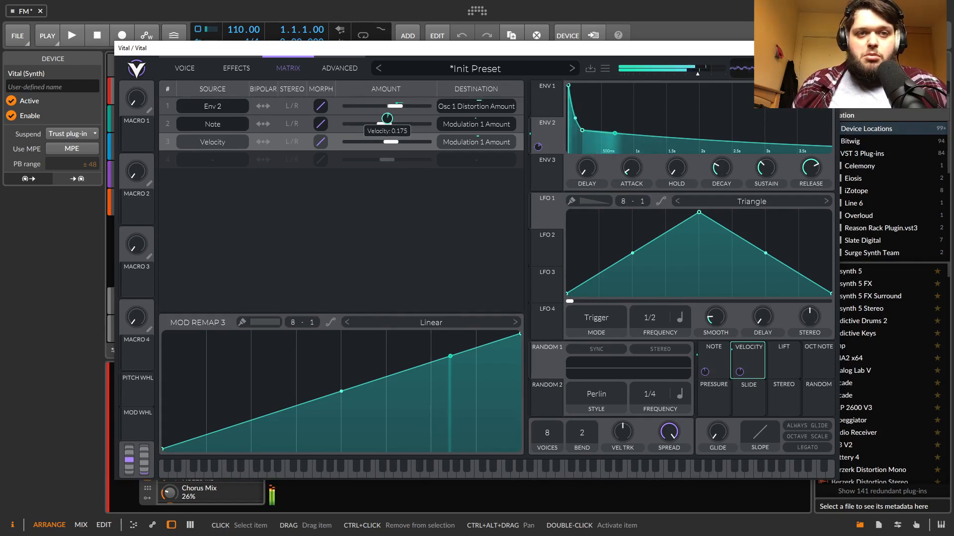
scroll(387, 118, "down", 1)
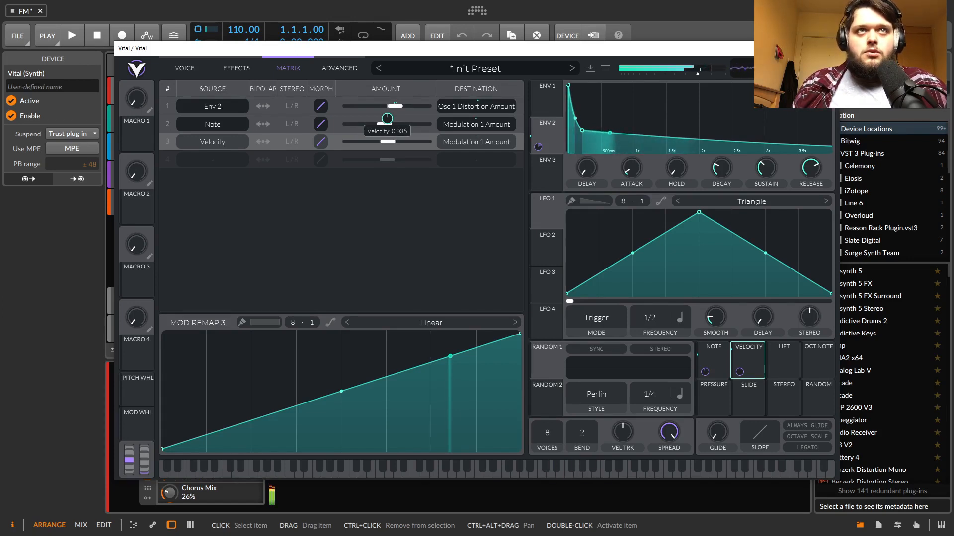
left_click_drag(387, 142, 391, 141)
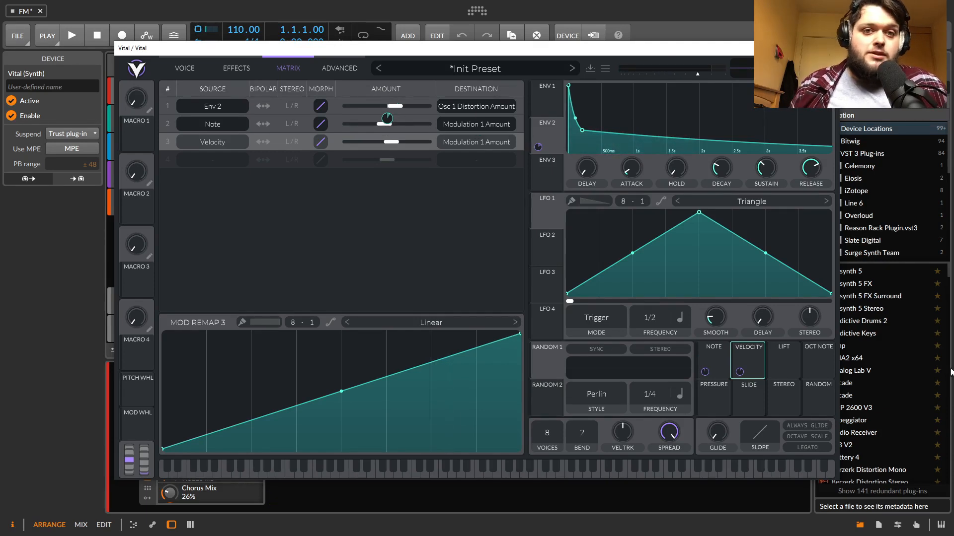
- Initialize the preset and reposition the synth window so the arrangement behind it is partly visible
left_click(179, 71)
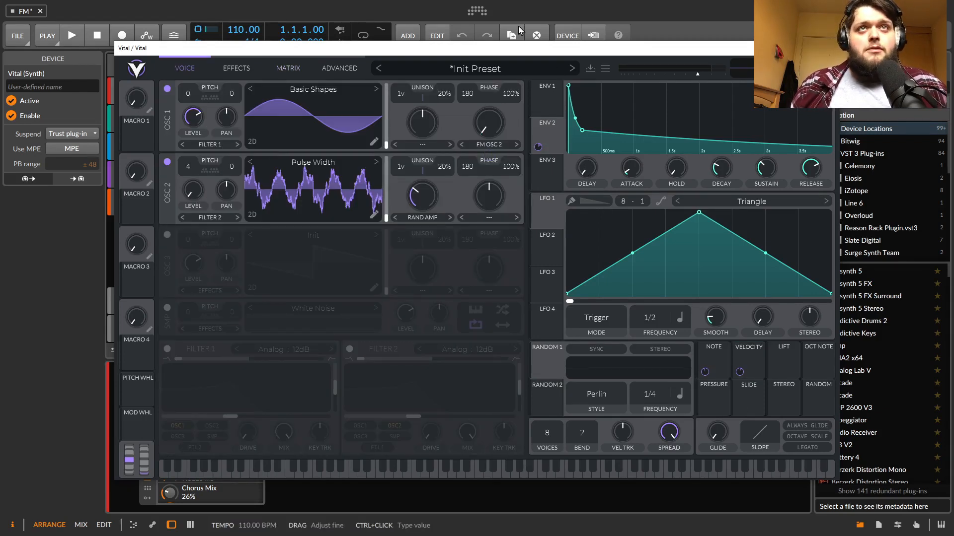
left_click(474, 70)
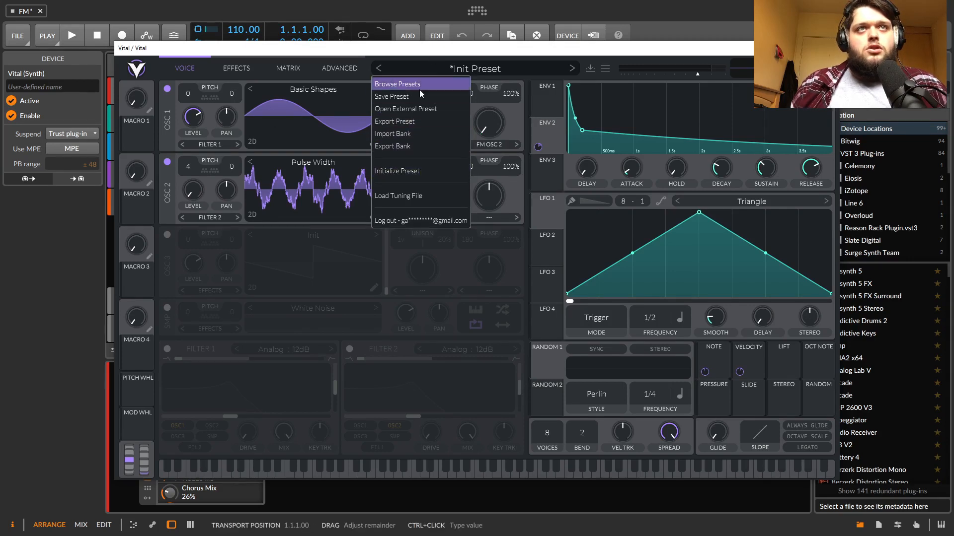
left_click(402, 172)
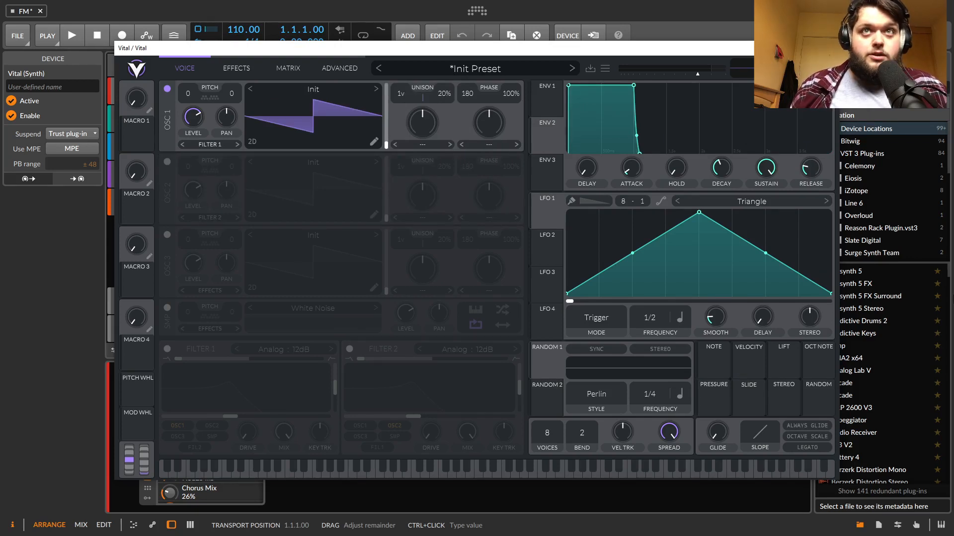
left_click_drag(331, 51, 373, 69)
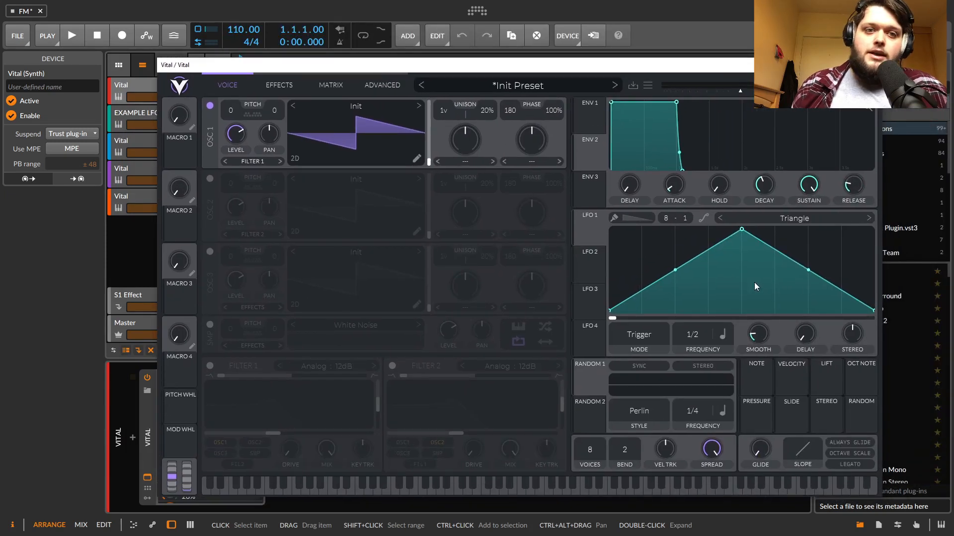
left_click_drag(482, 72, 443, 82)
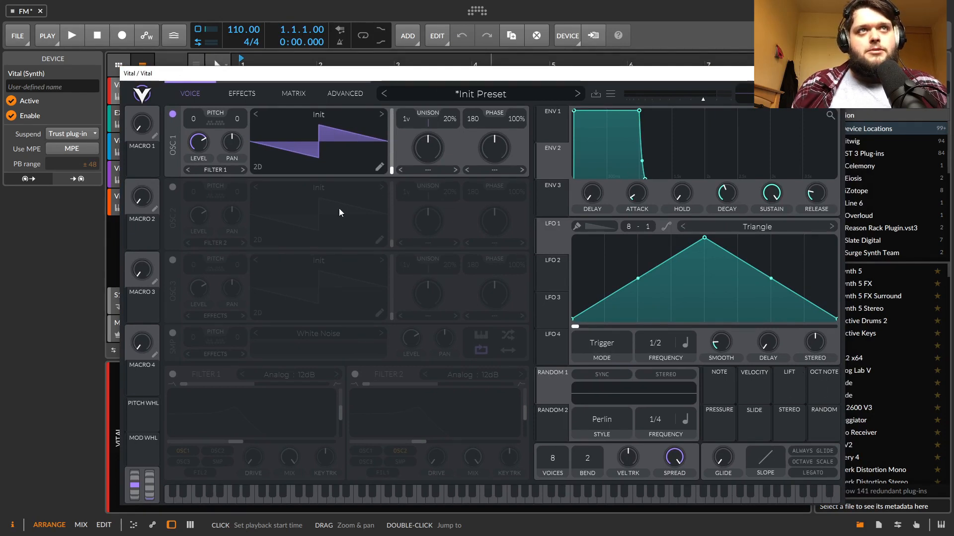
- Set oscillator 1's wavetable to Basic Shapes after trying Classic Blend and Brown Noise
left_click(380, 115)
left_click(381, 115)
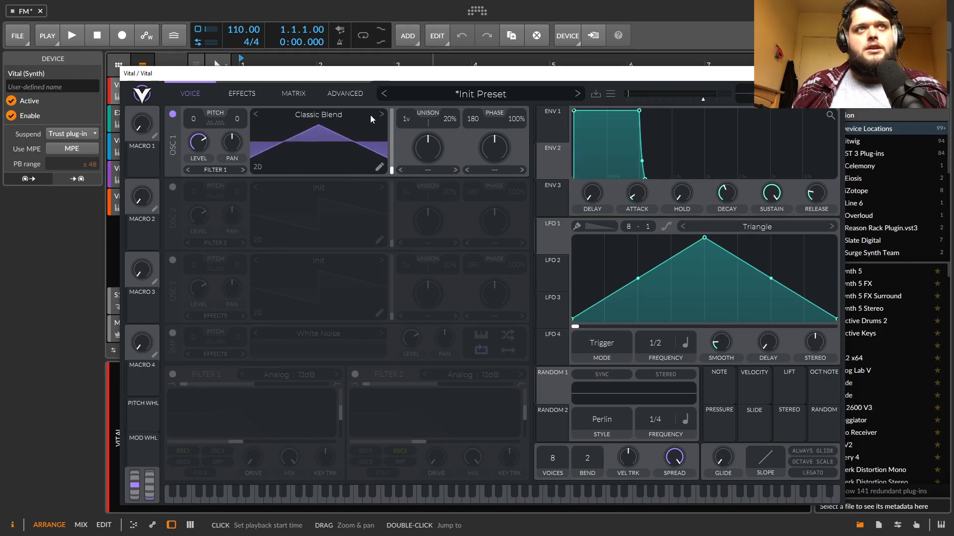
left_click(258, 115)
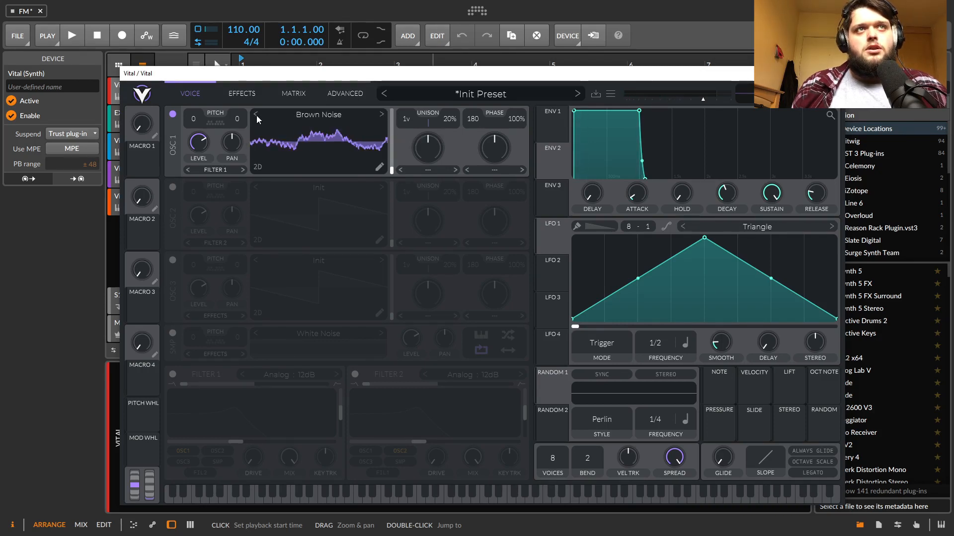
left_click(256, 115)
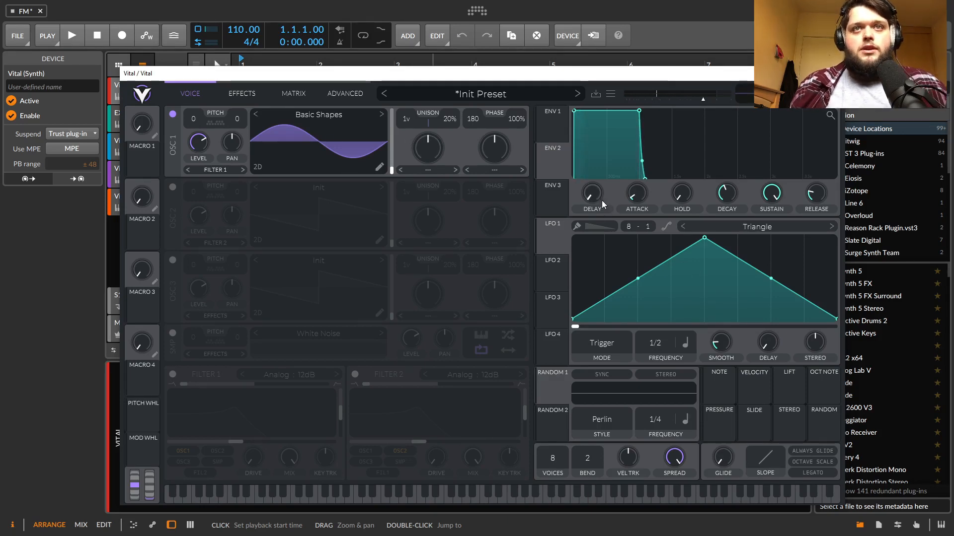
- Assign LFO 1 to oscillator 1's phase at full amount and check the routing in the modulation matrix
left_click_drag(556, 240, 472, 124)
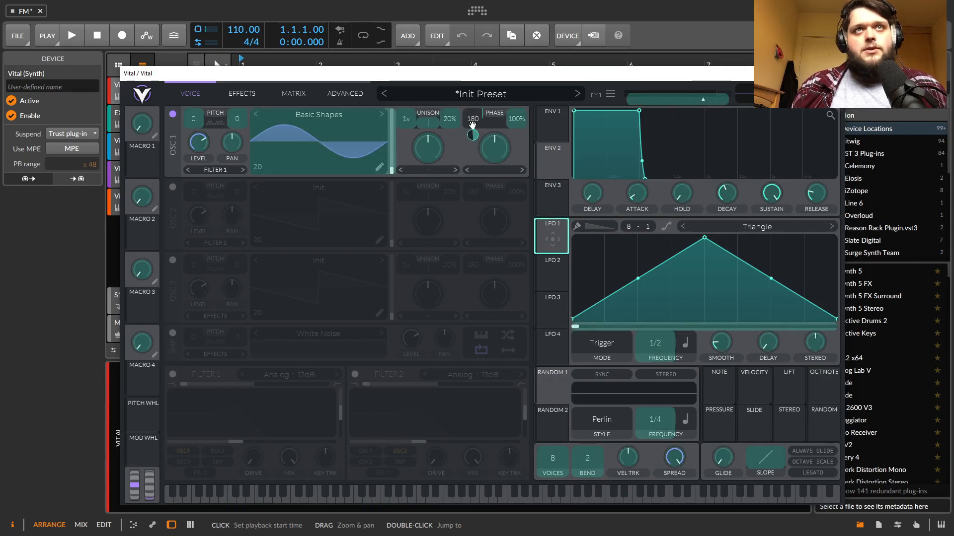
left_click_drag(472, 125, 472, 124)
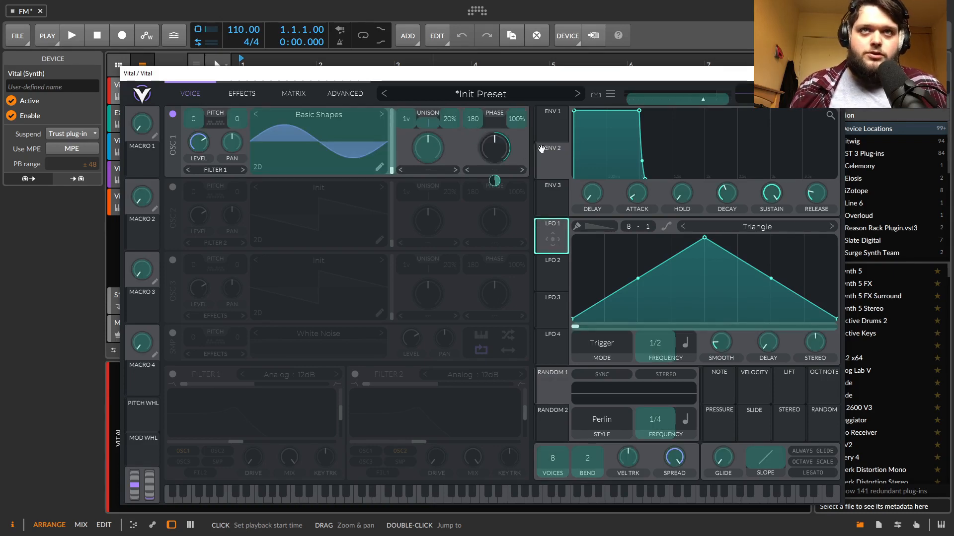
left_click_drag(559, 229, 467, 120)
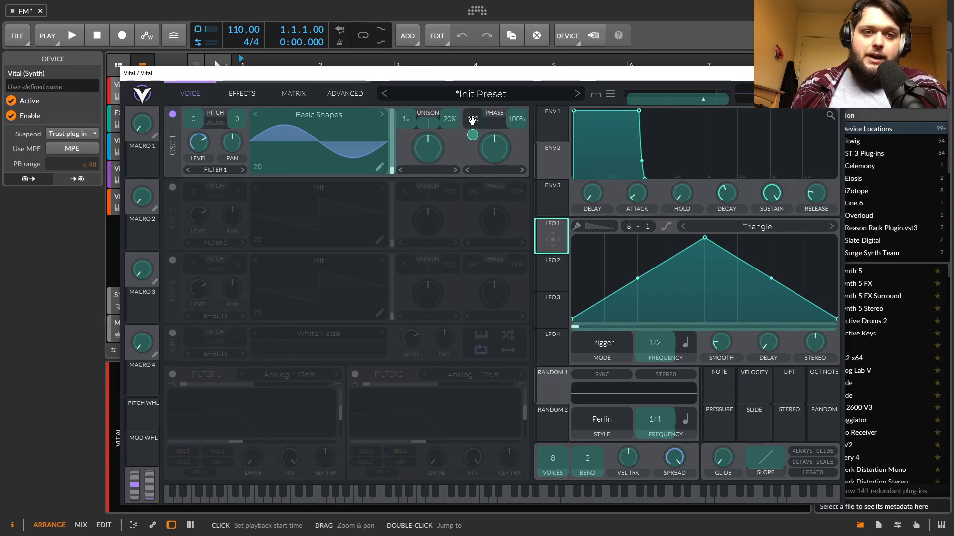
left_click_drag(471, 121, 472, 120)
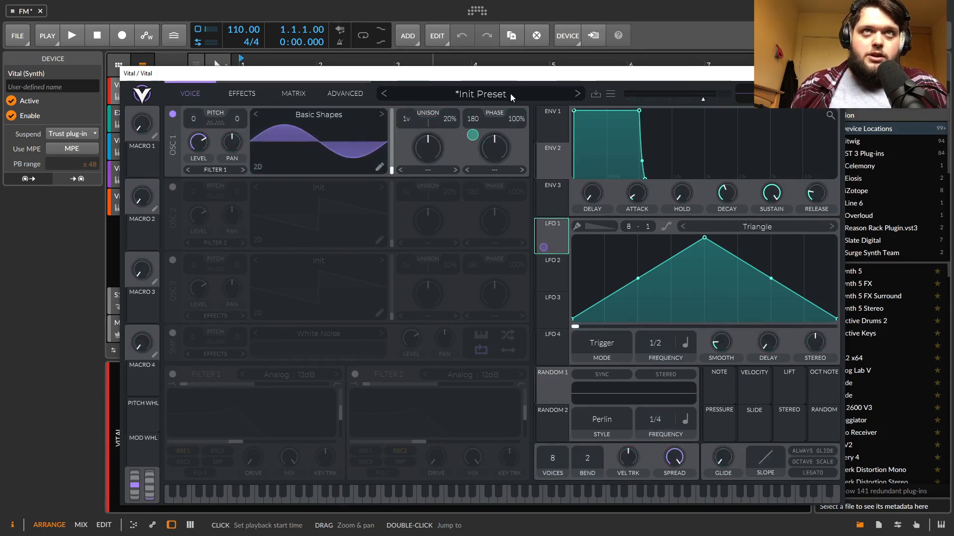
left_click(296, 94)
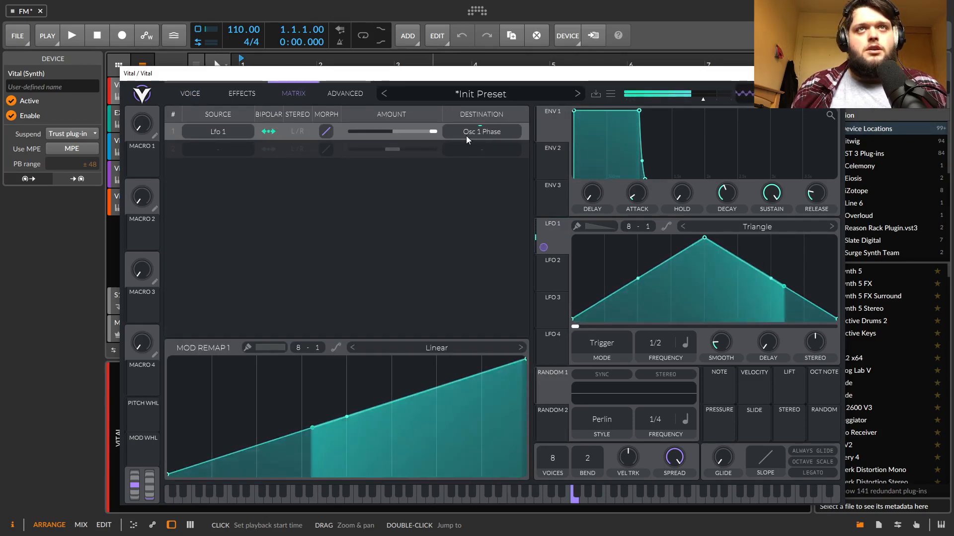
left_click(185, 95)
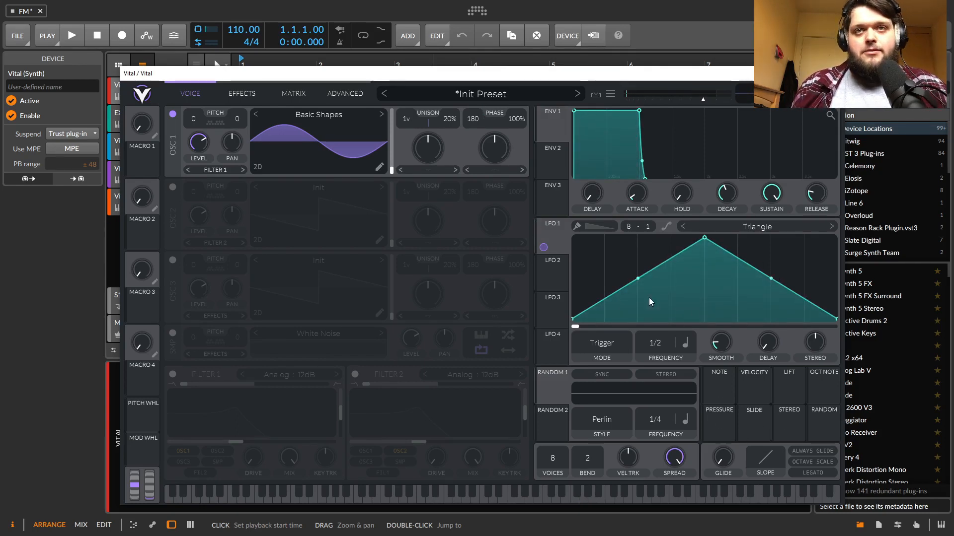
- Set LFO 1's frequency to keytrack with a transpose of 12 after trying 23, and oscillator 1's transpose to -12
left_click(689, 340)
left_click(708, 409)
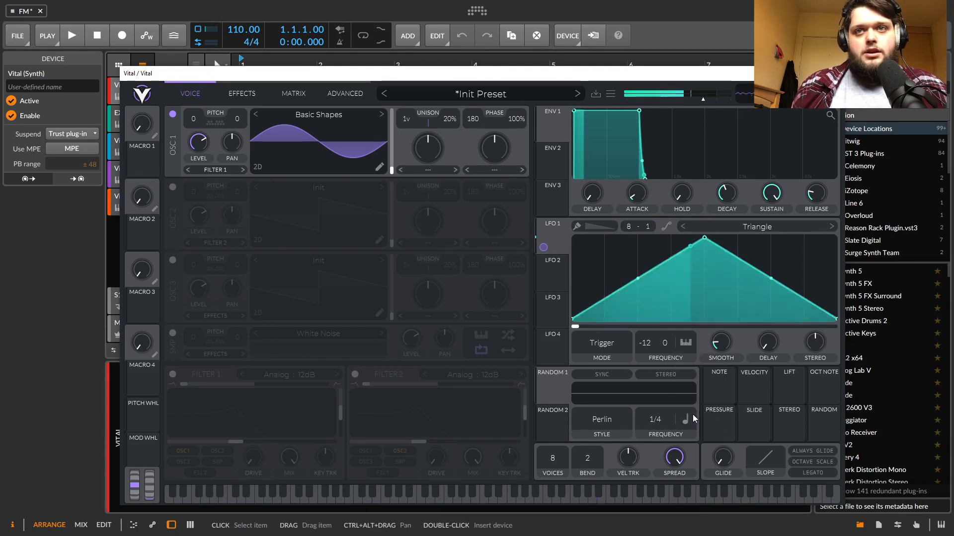
left_click_drag(648, 345, 671, 185)
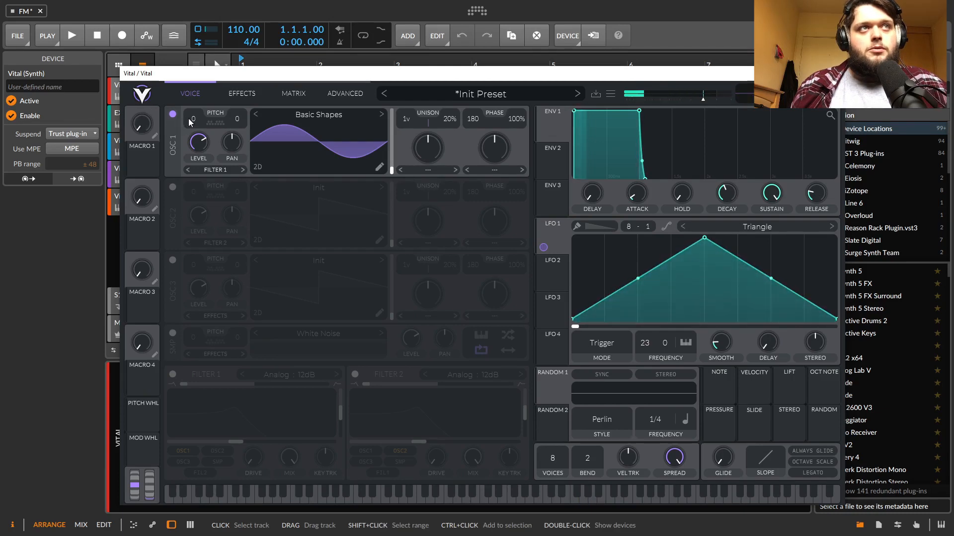
left_click_drag(192, 138, 190, 177)
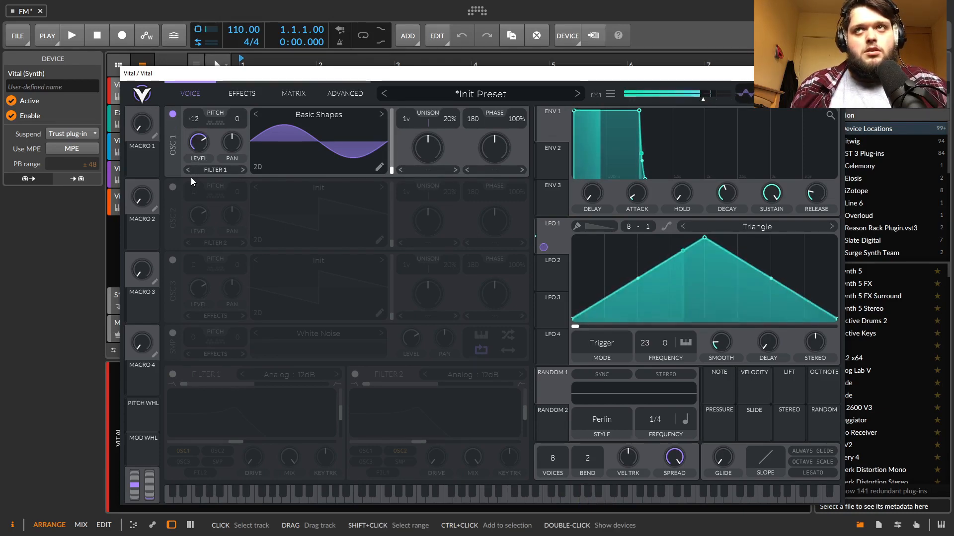
mouse_move(645, 342)
left_mouse_down()
mouse_move(642, 252)
mouse_move(651, 361)
left_mouse_up()
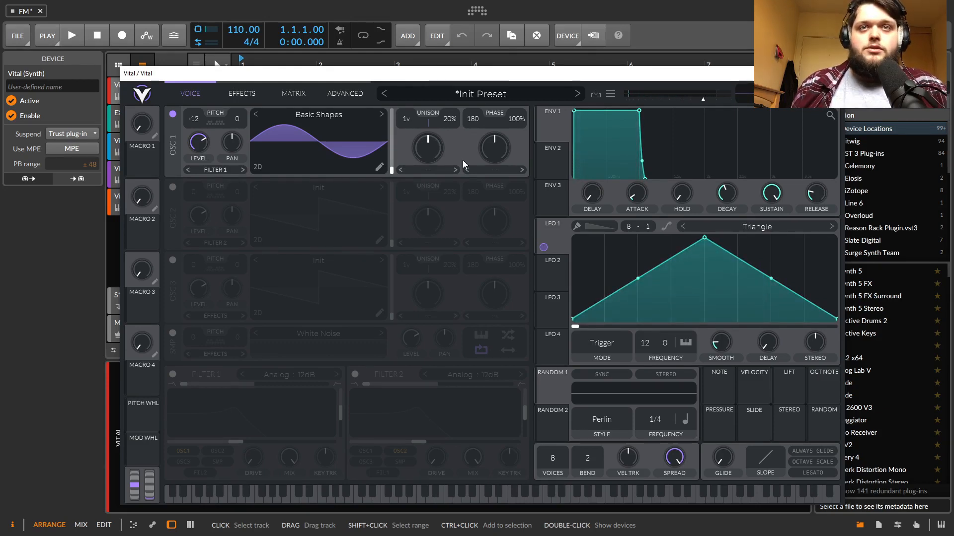
left_click_drag(543, 247, 465, 183)
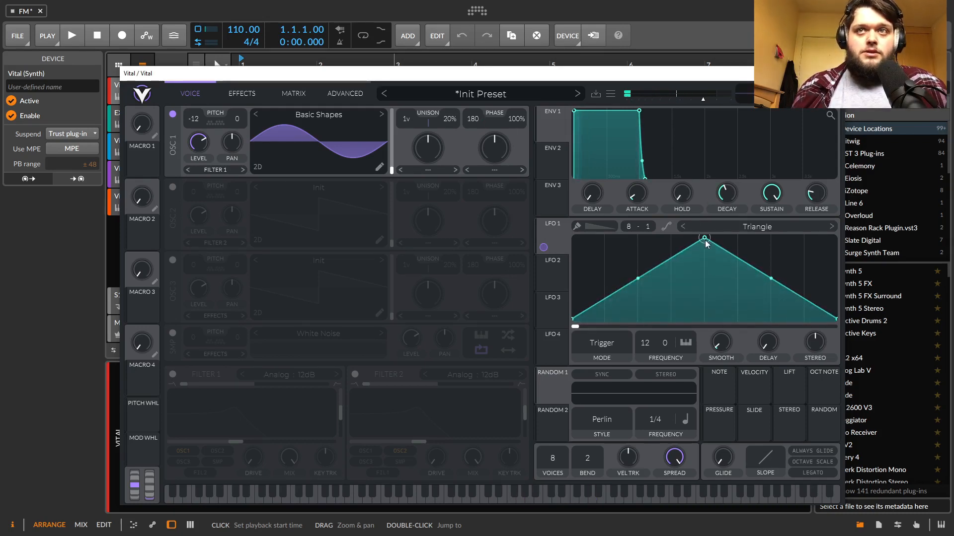
- Reshape LFO 1's triangle into three uneven peaks by moving the peak earlier and adding points that drop to zero between them
left_click_drag(705, 239, 625, 210)
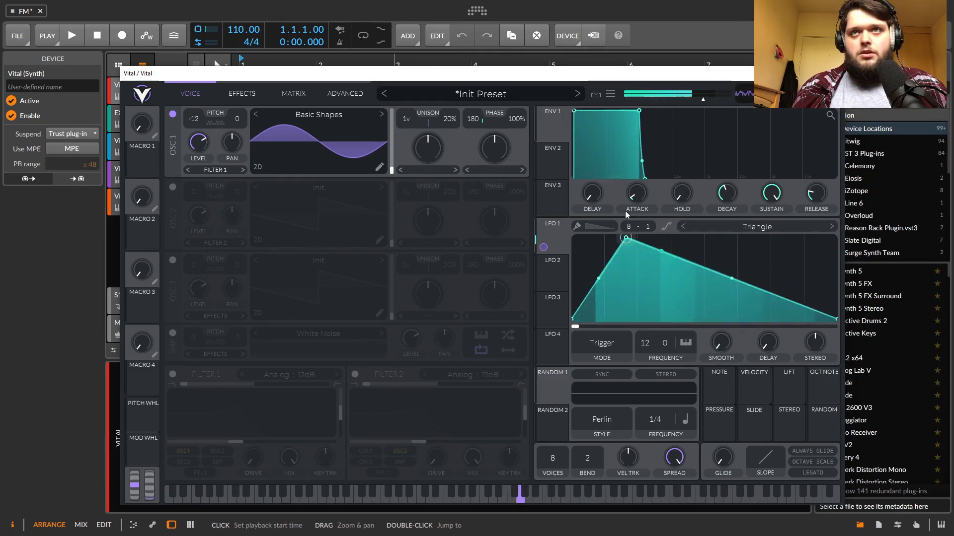
double_click(709, 303)
left_click_drag(709, 302, 670, 333)
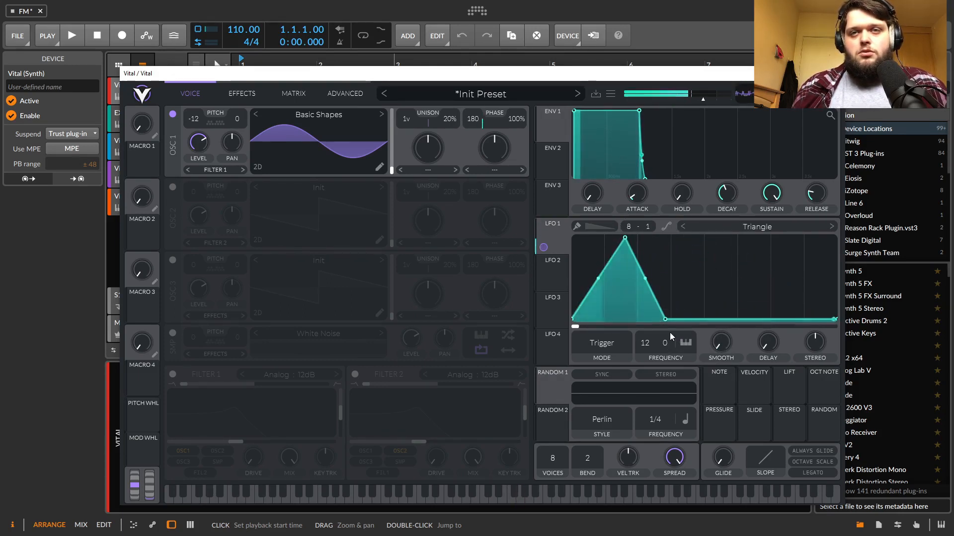
double_click(765, 239)
left_click_drag(765, 239, 705, 242)
double_click(755, 297)
left_click_drag(755, 297, 704, 319)
double_click(769, 271)
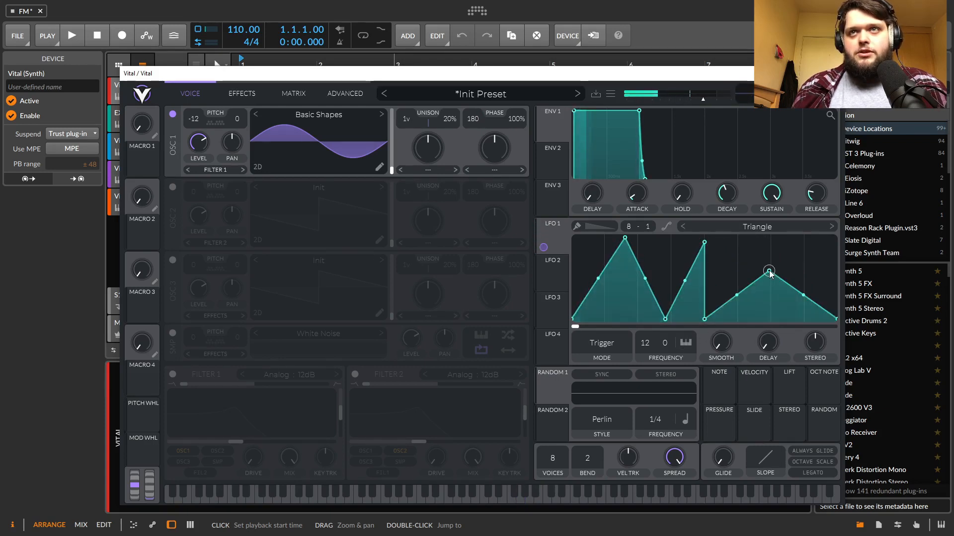
left_click_drag(769, 271, 788, 255)
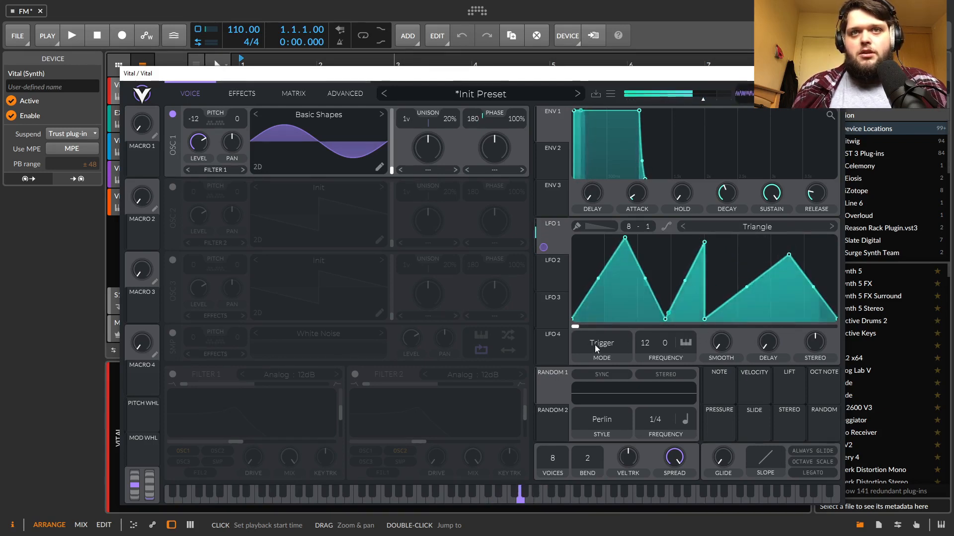
- Shift LFO 1's phase to about the middle of the curve and assign LFO 2 to modulate that phase
left_click_drag(575, 327, 699, 332)
left_click_drag(561, 276, 699, 328)
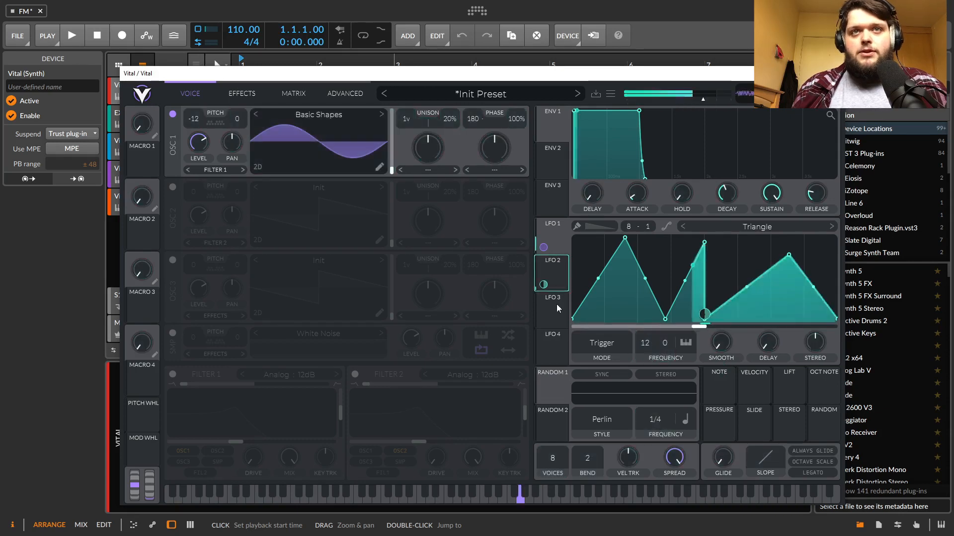
- Set LFO 2's frequency to keytrack, try a transpose of 36, and reset the transpose
left_click(543, 267)
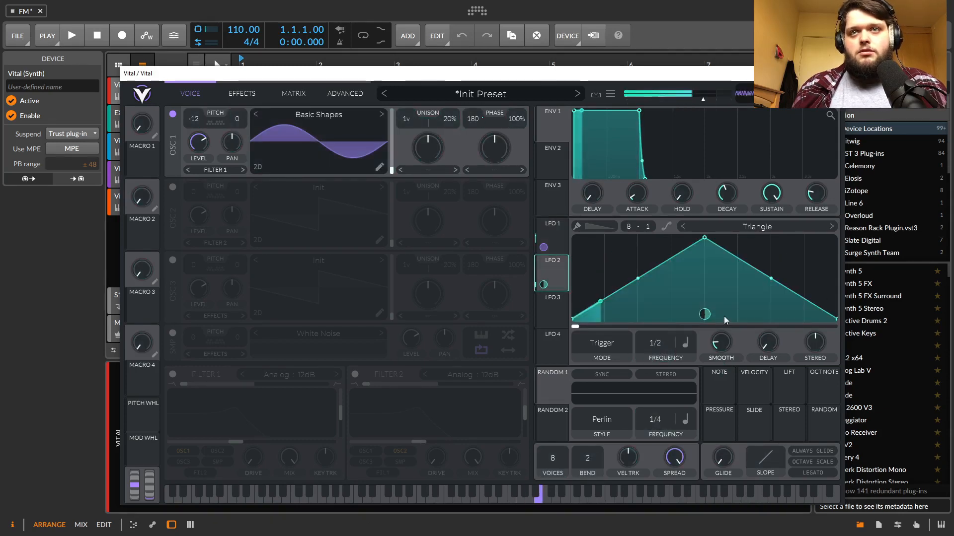
left_click(687, 344)
left_click(688, 413)
left_click_drag(642, 342, 646, 129)
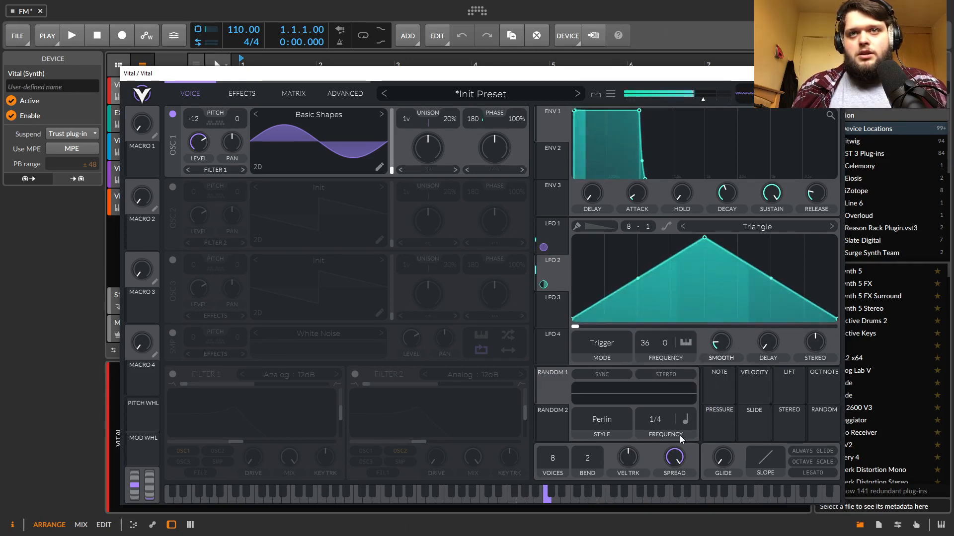
double_click(639, 344)
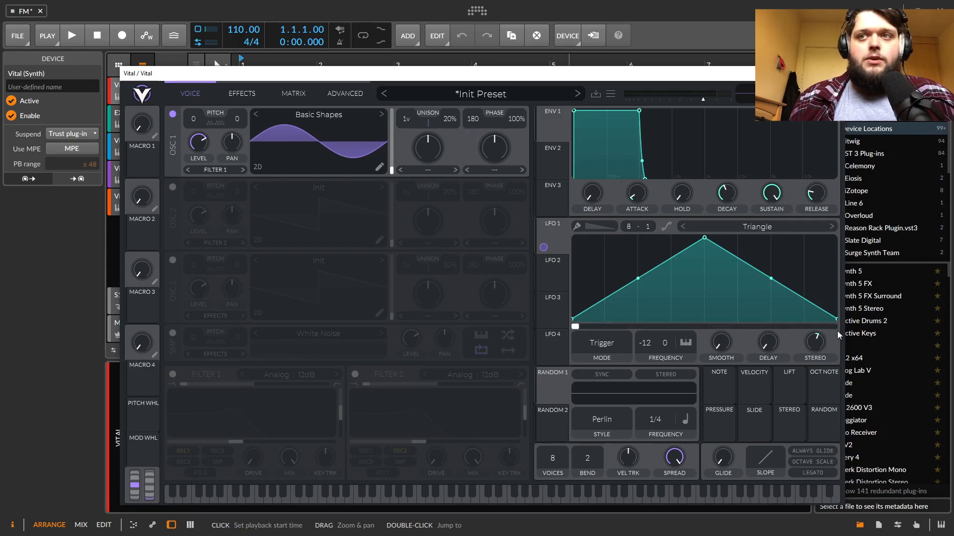
- Return LFO 1's stereo to 0 after trying an offset, and add a sharp rising spike before the curve's main peak
left_click_drag(818, 343, 818, 361)
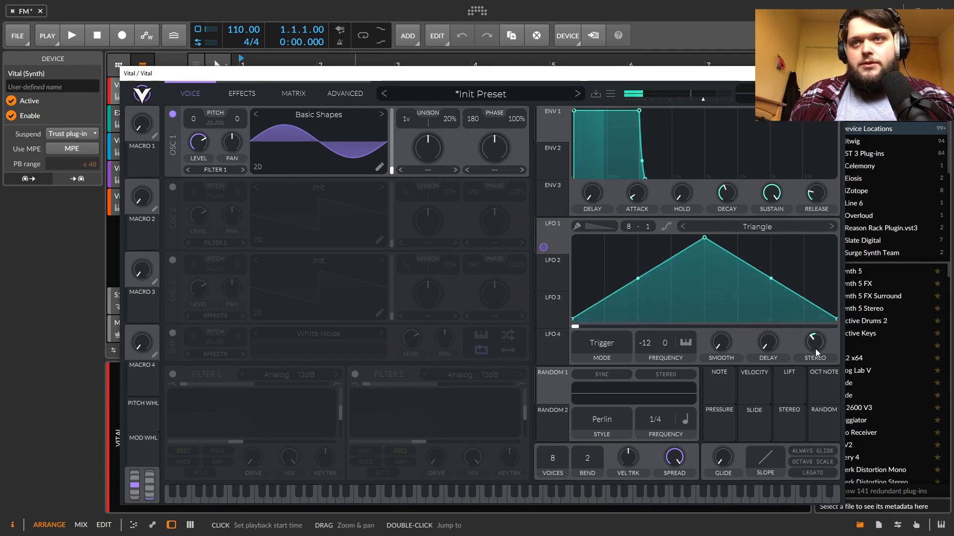
double_click(671, 288)
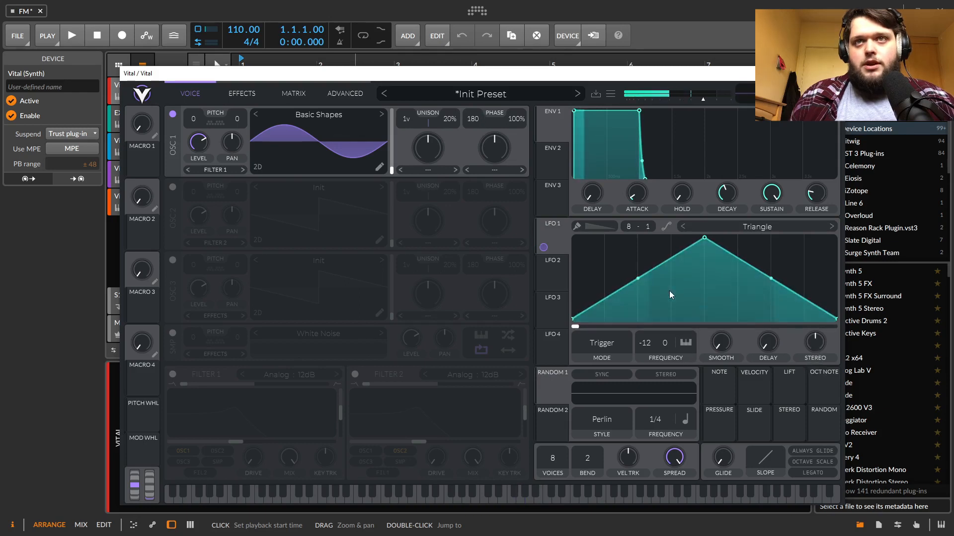
left_click_drag(627, 322, 627, 252)
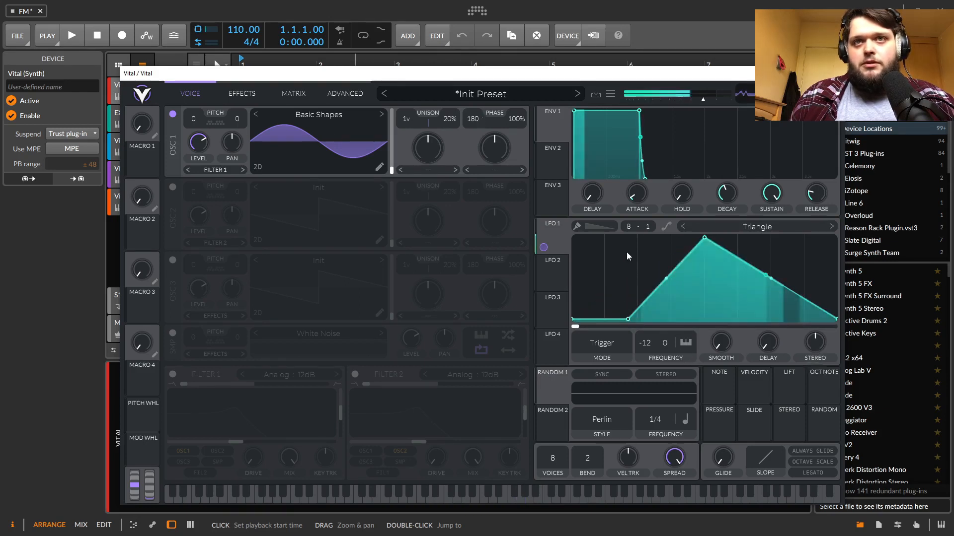
double_click(627, 319)
- Set LFO 1's transpose to -2, and try a stereo offset before returning it to 0
scroll(647, 342, "down", 1)
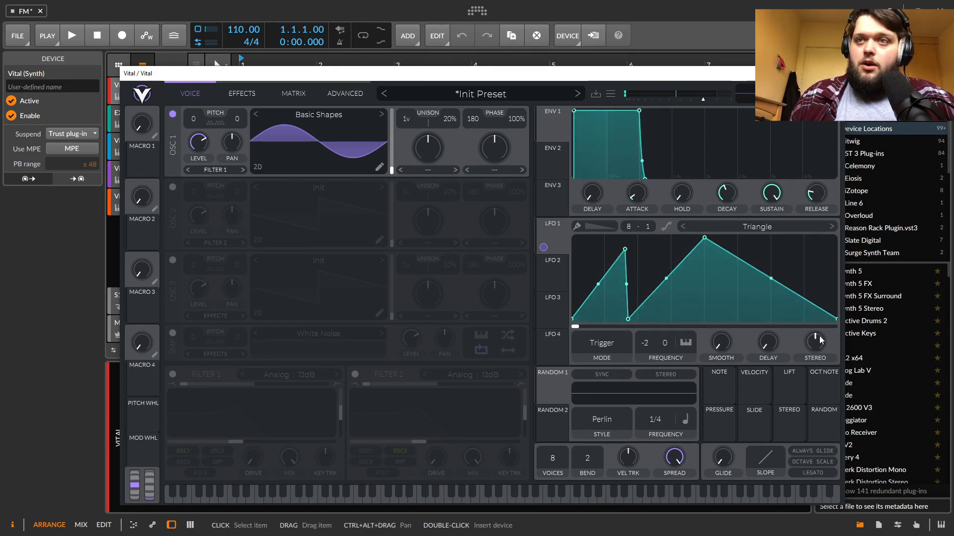
scroll(819, 341, "up", 1)
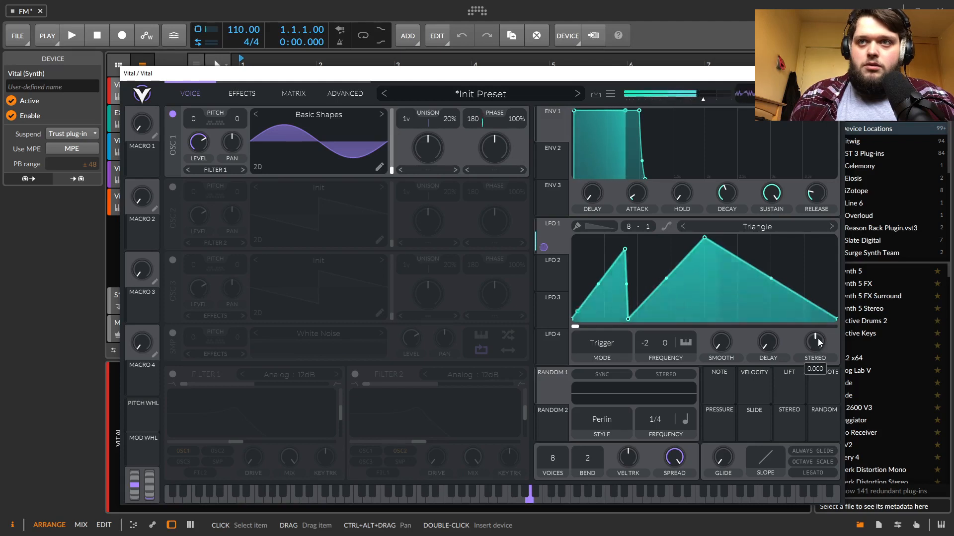
mouse_move(819, 340)
left_mouse_down()
mouse_move(815, 356)
mouse_move(815, 330)
left_mouse_up()
double_click(820, 345)
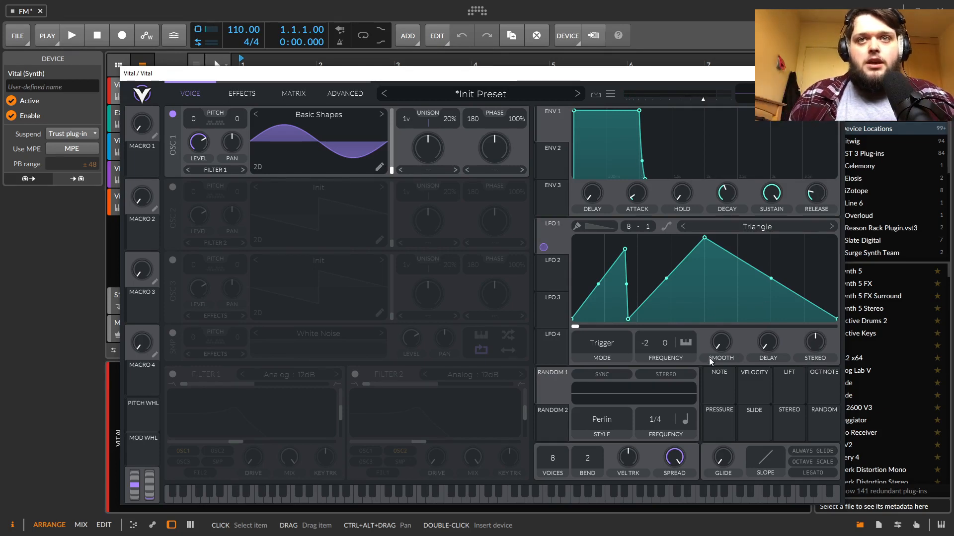
- Assign LFO 2 to LFO 1's fine tune with a partial positive amount
left_click(545, 277)
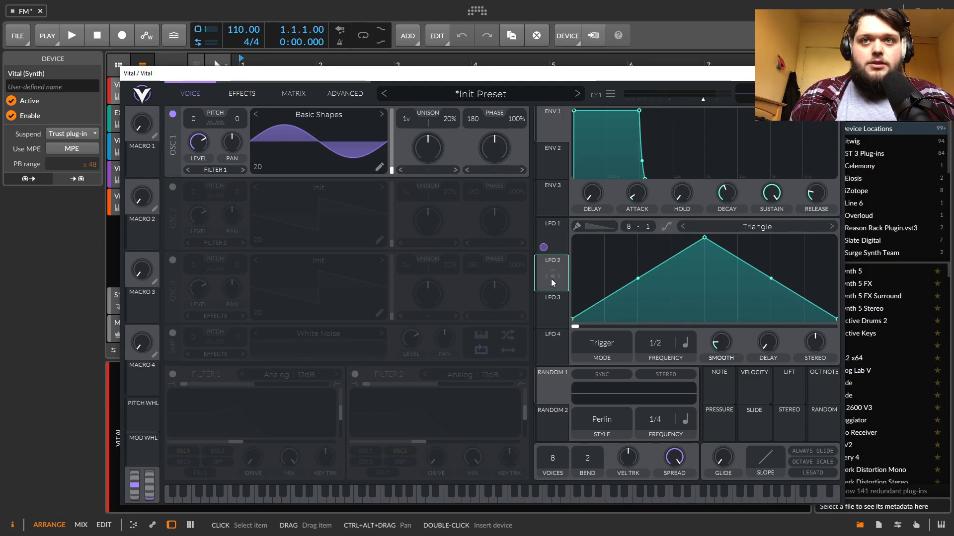
left_click_drag(552, 276, 672, 370)
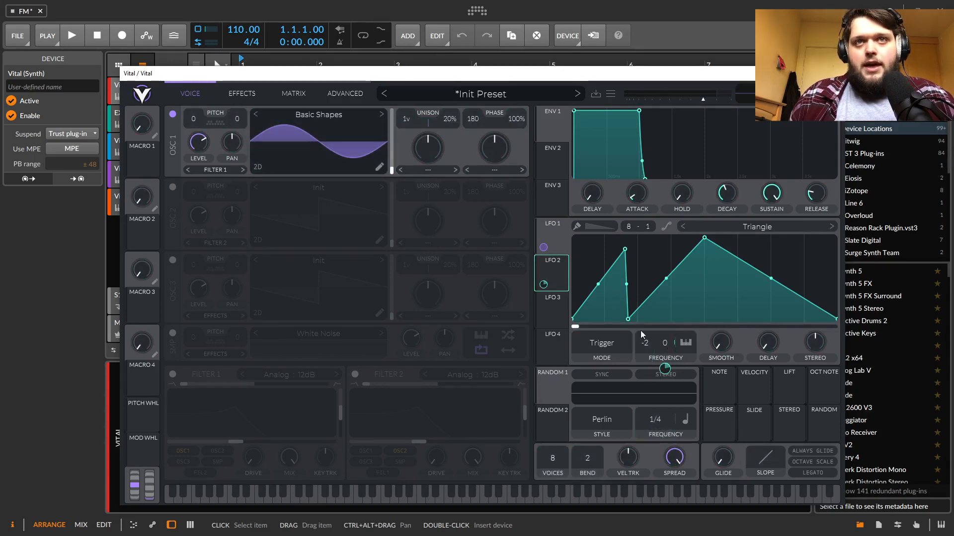
- Give LFO 2 a stereo offset of 0.115, and set its frequency to 1/4 after trying 1/64
left_click(547, 263)
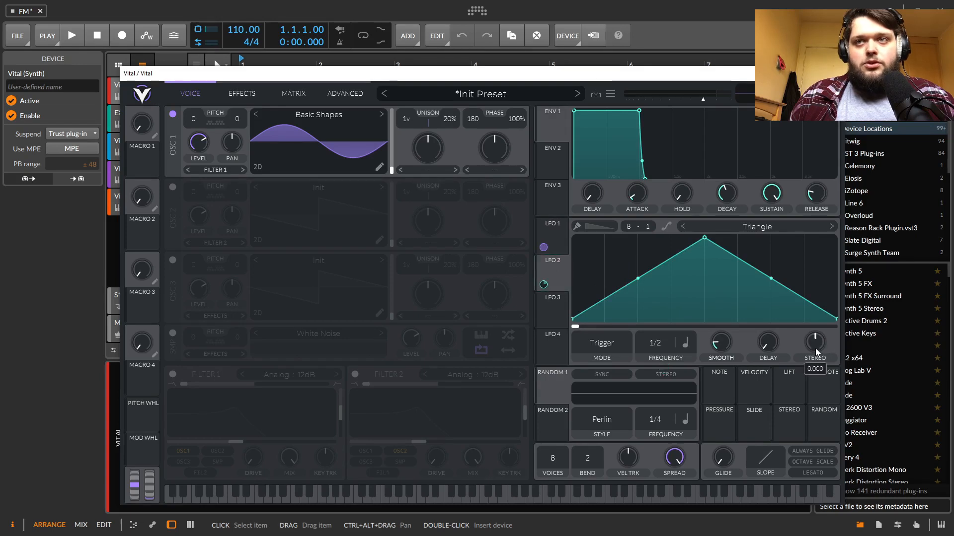
left_click_drag(817, 346, 819, 342)
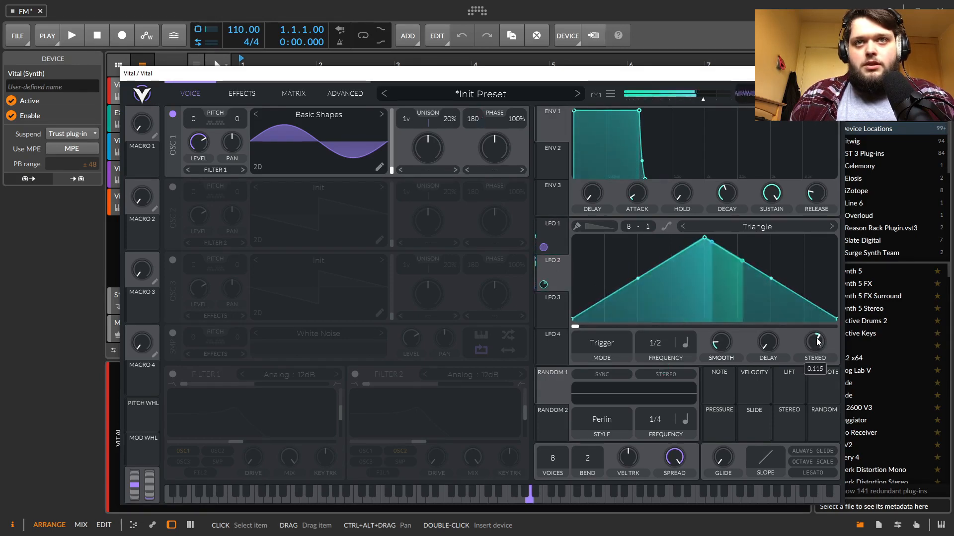
left_click(564, 263)
left_click_drag(652, 348, 670, 248)
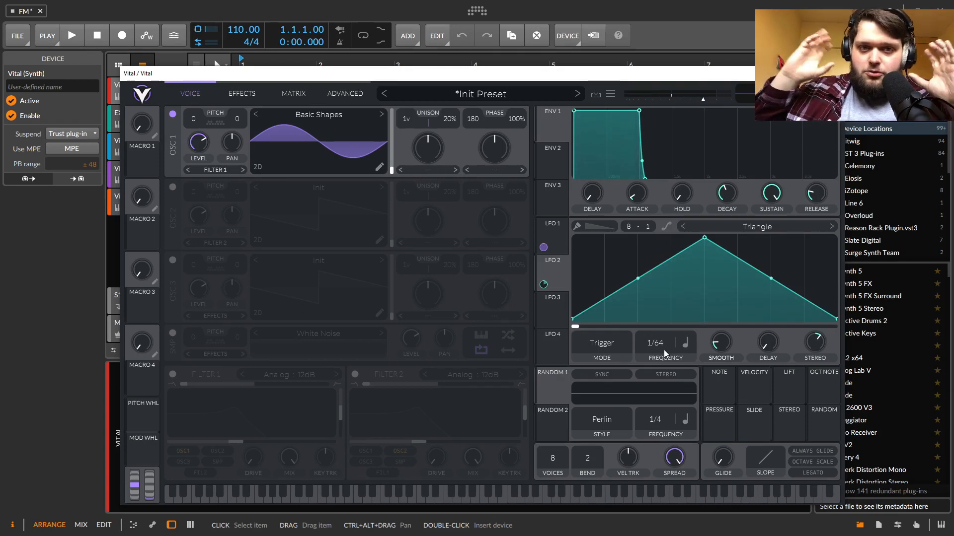
left_click_drag(663, 350, 667, 412)
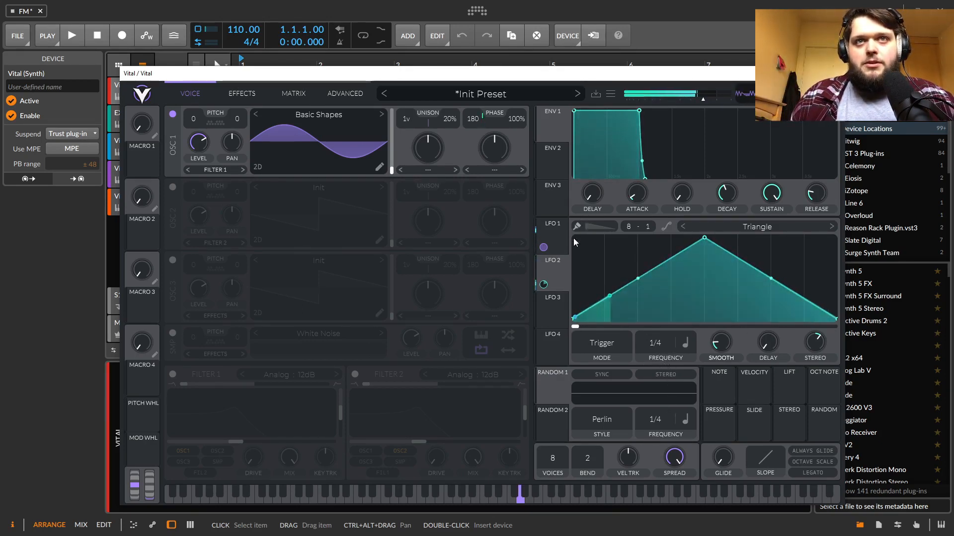
- Reduce LFO 2's modulation amount on LFO 1's fine tune, and raise LFO 1's transpose to 1 after trying -12
mouse_move(544, 285)
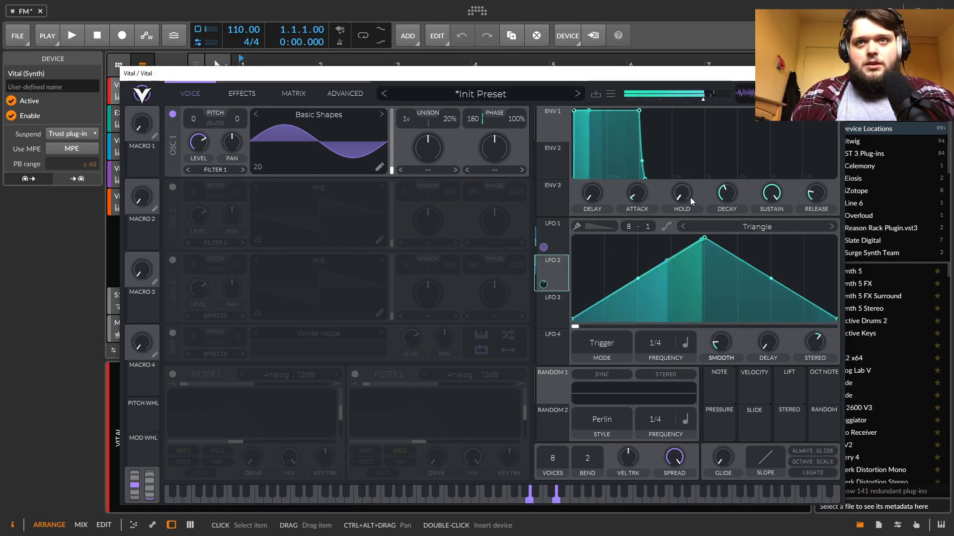
left_click(558, 238)
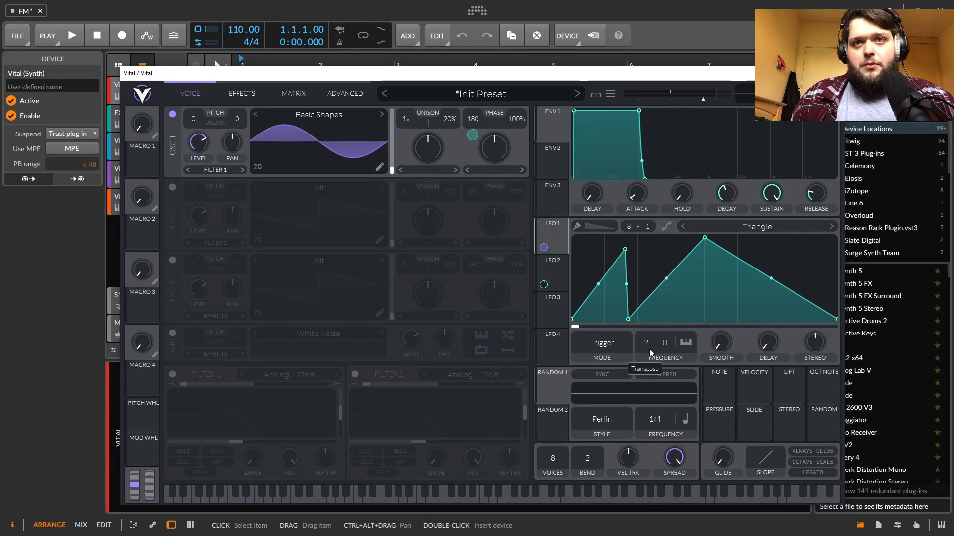
scroll(652, 361, "down", 3)
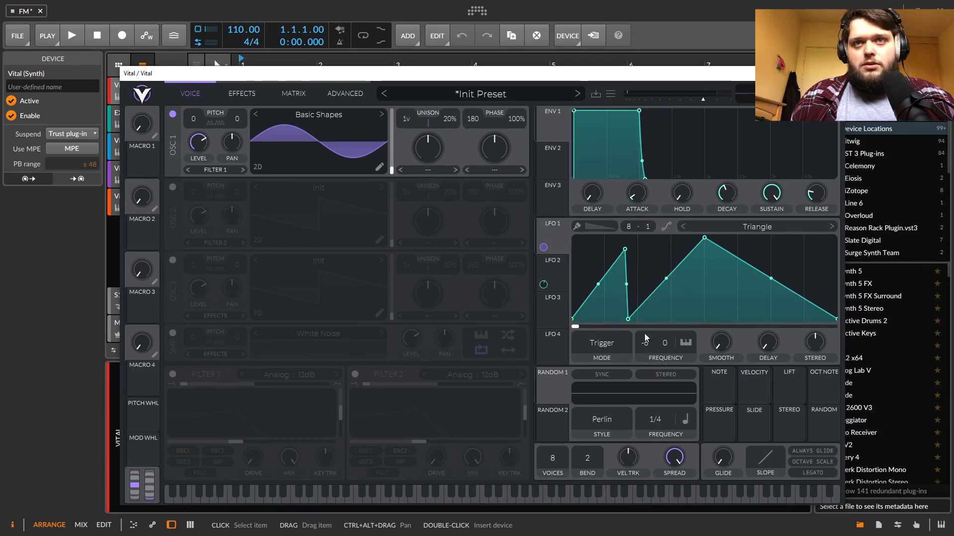
scroll(647, 347, "down", 6)
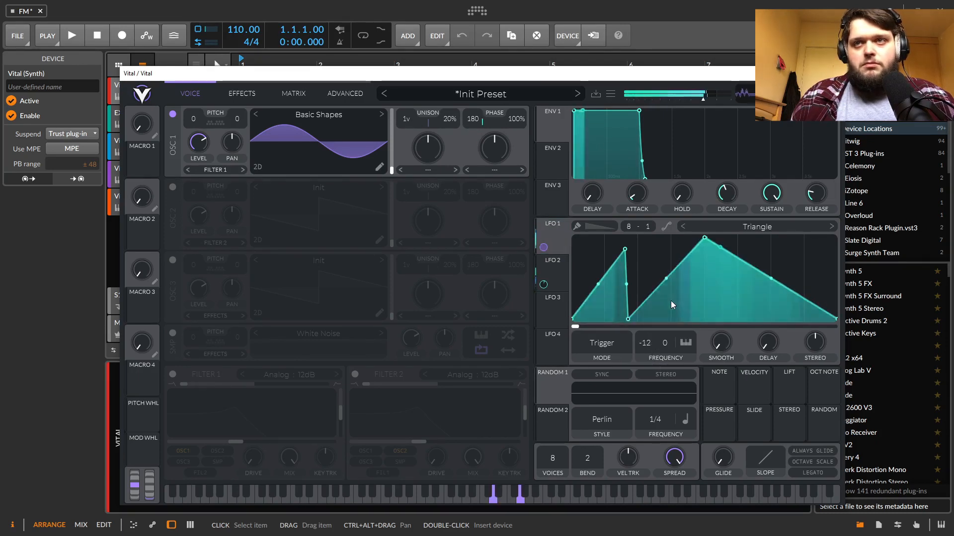
left_click_drag(645, 342, 650, 290)
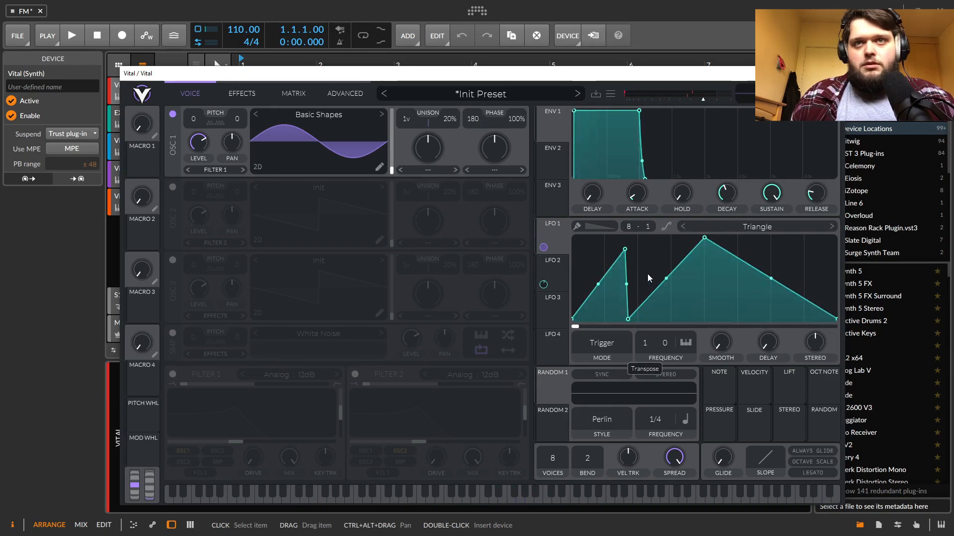
- Lower the amount of LFO 1's modulation of oscillator 1's phase in the modulation matrix
left_click(235, 97)
left_click(288, 95)
left_click_drag(435, 131, 400, 130)
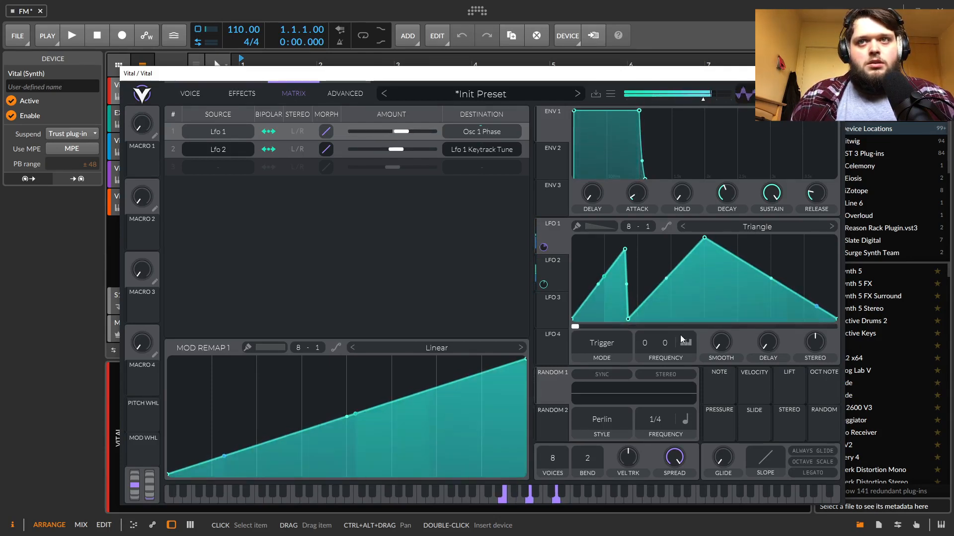
mouse_move(720, 341)
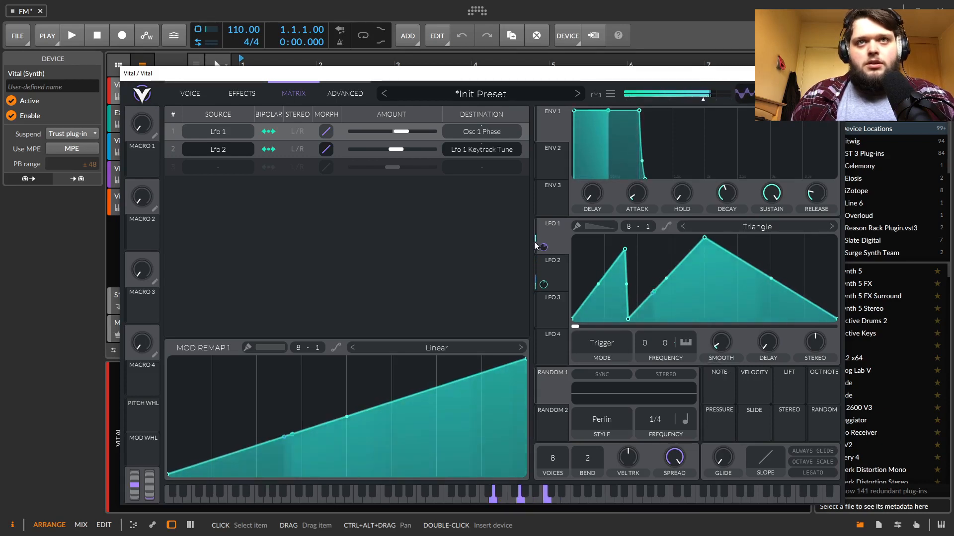
left_click(548, 269)
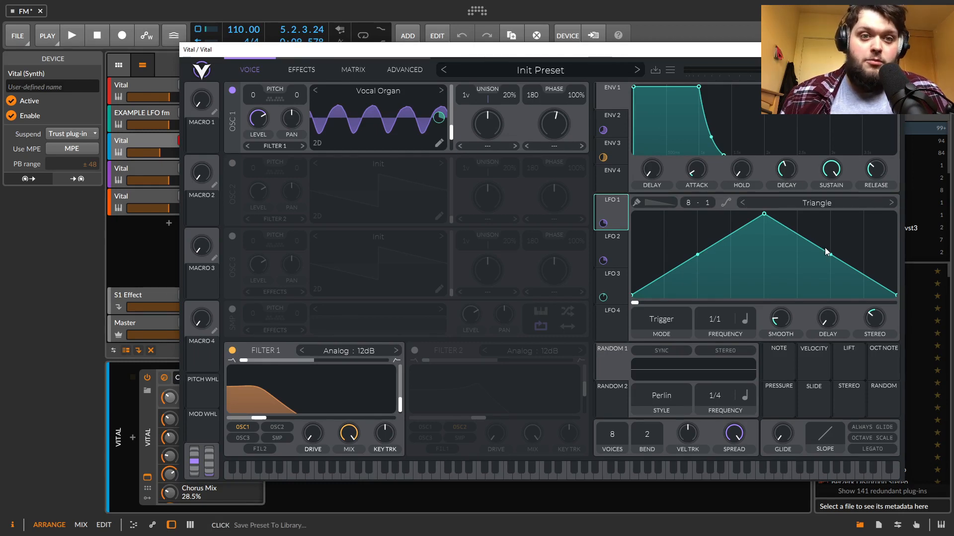
- Play the Vocal Organ chord patch briefly and examine the routing and settings of LFO 1, LFO 2 and LFO 3
key("space")
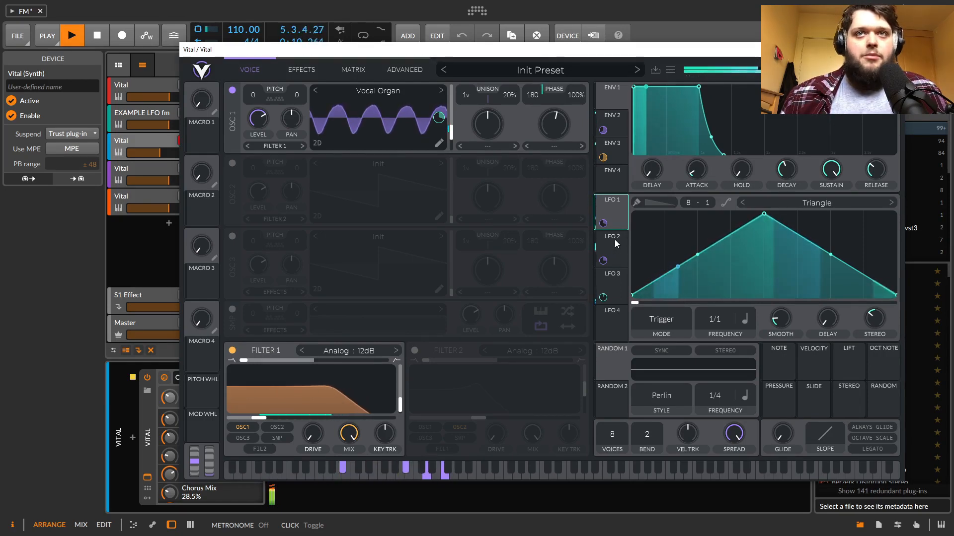
key("space")
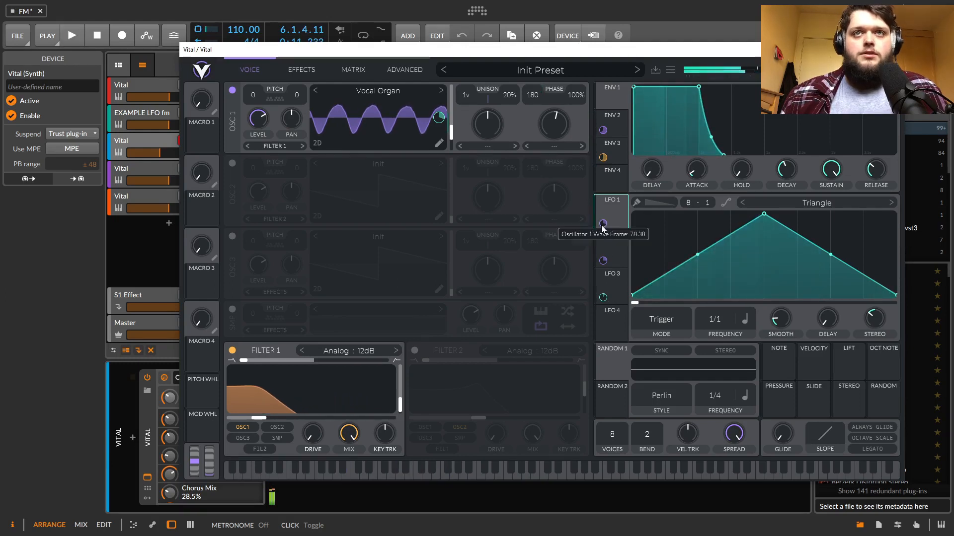
left_click(610, 249)
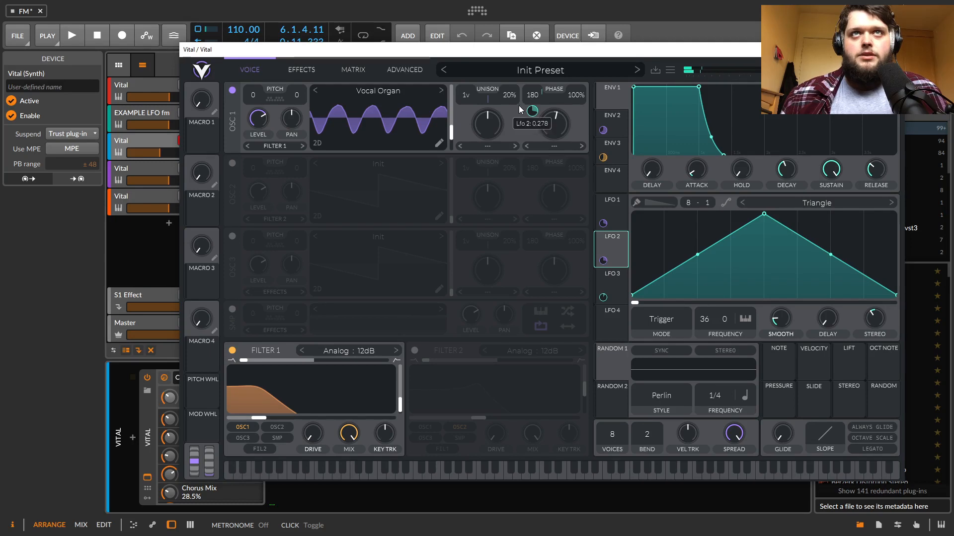
left_click(614, 278)
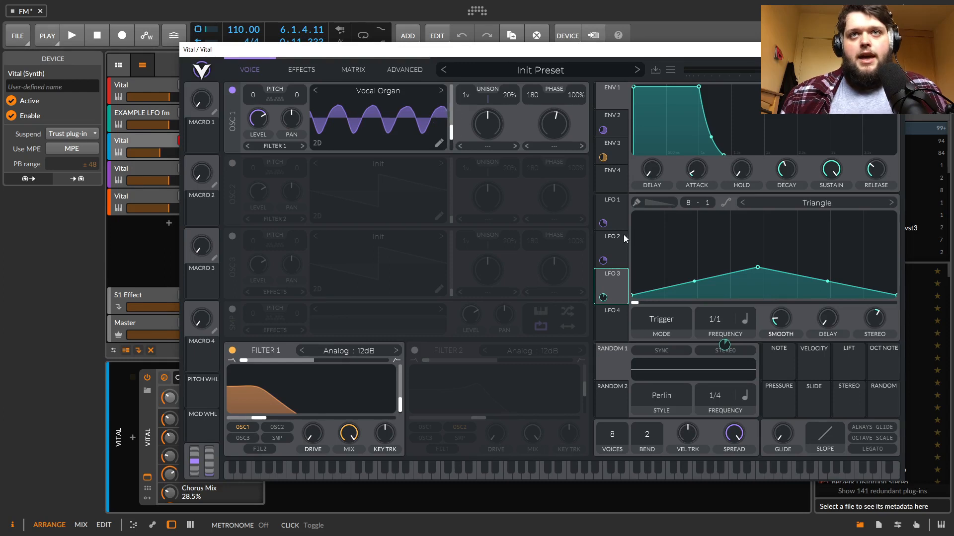
left_click(613, 244)
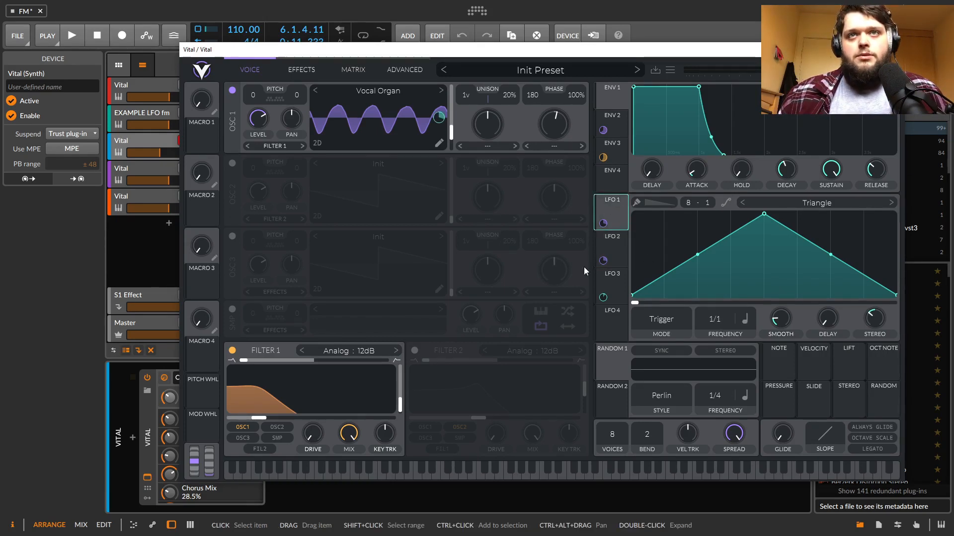
left_click(609, 250)
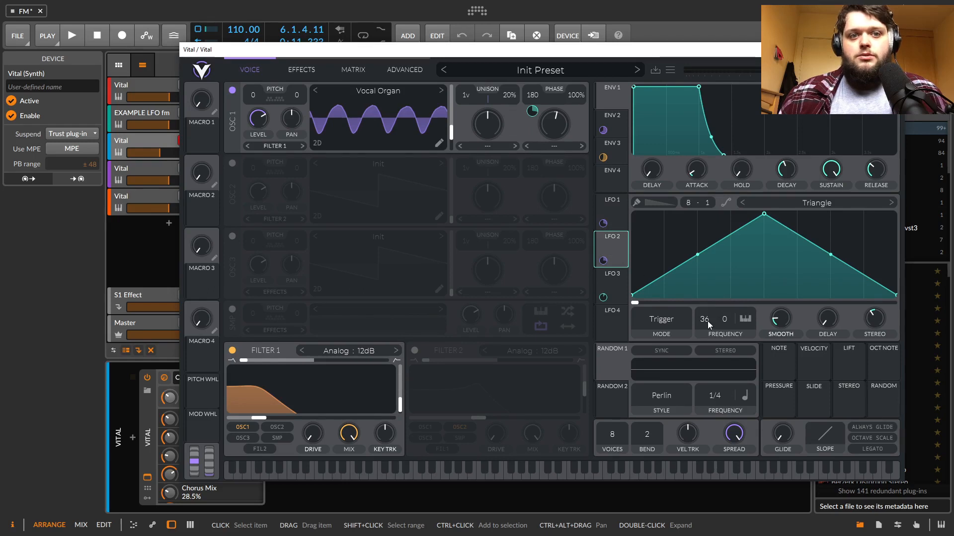
- Listen to the chord patch in the arrangement while checking LFO 2's transpose and LFO 1's wave frame modulation
key("space")
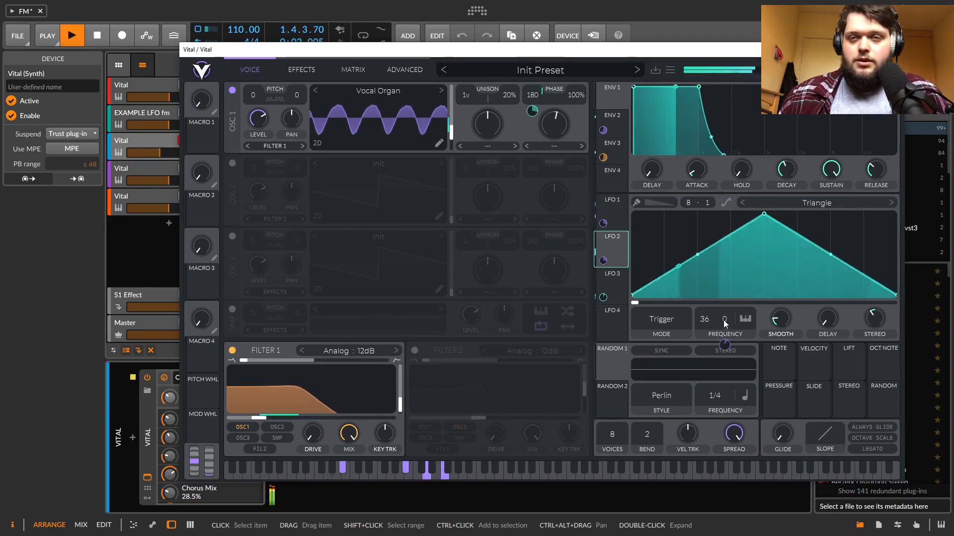
key("space")
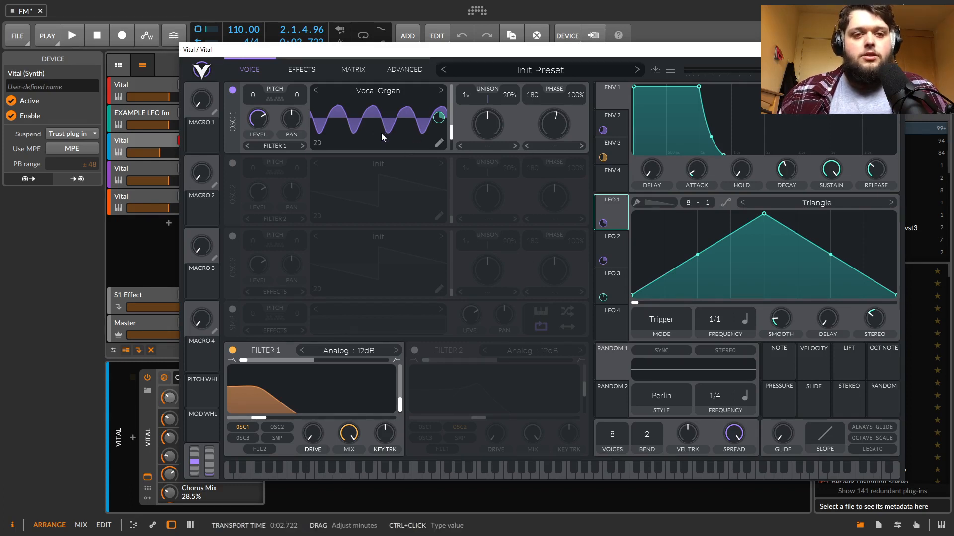
key("space")
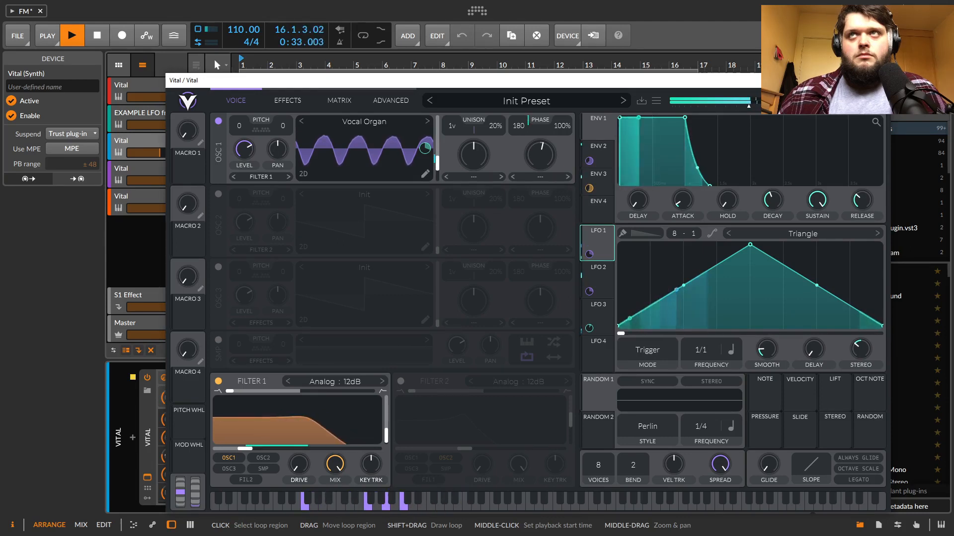
key("space")
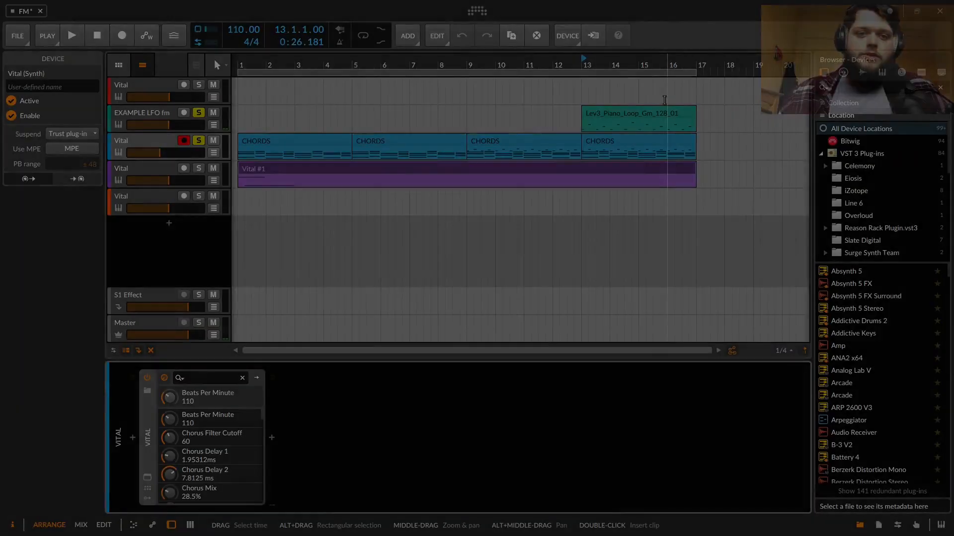
- Lower the EXAMPLE LFO fm track's volume during playback from bar 13, and open its Vital instrument
key("space")
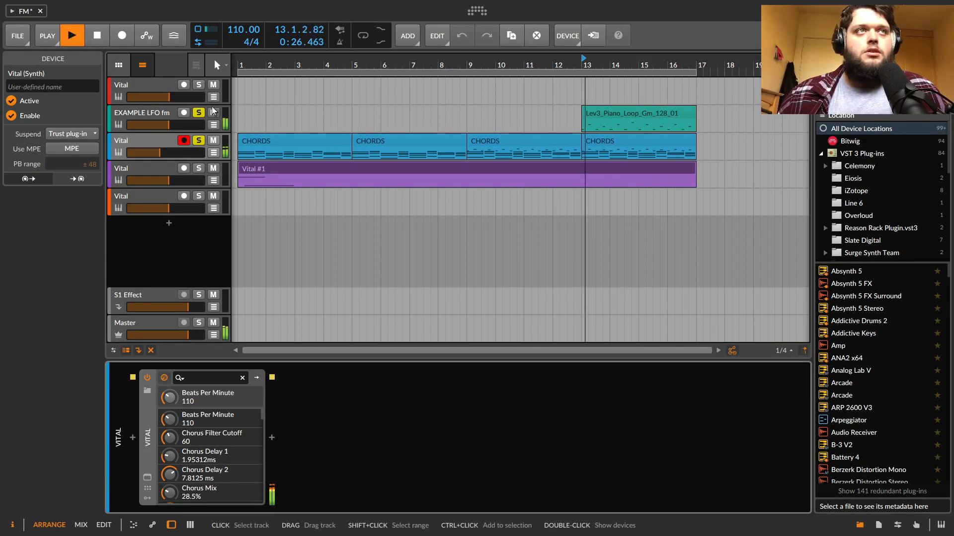
left_click_drag(169, 124, 162, 125)
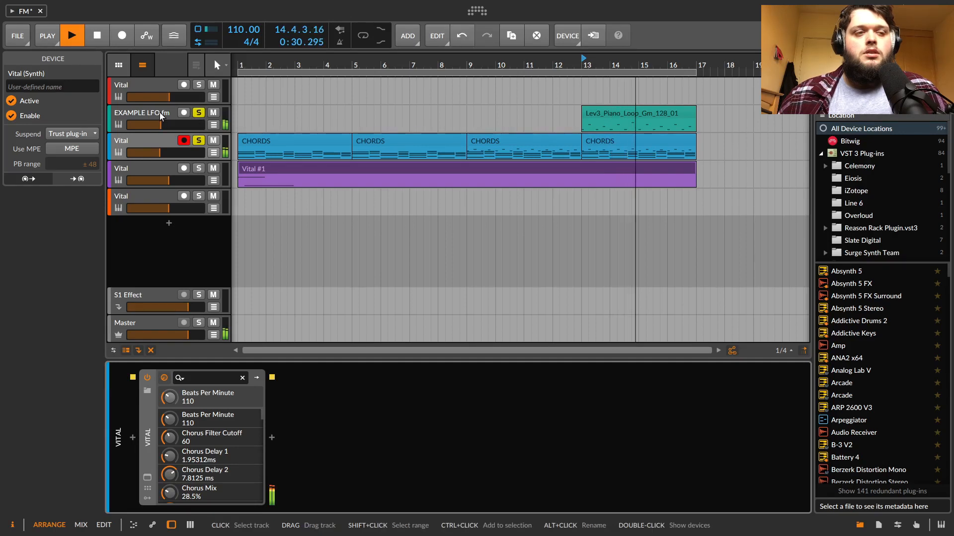
left_click(144, 119)
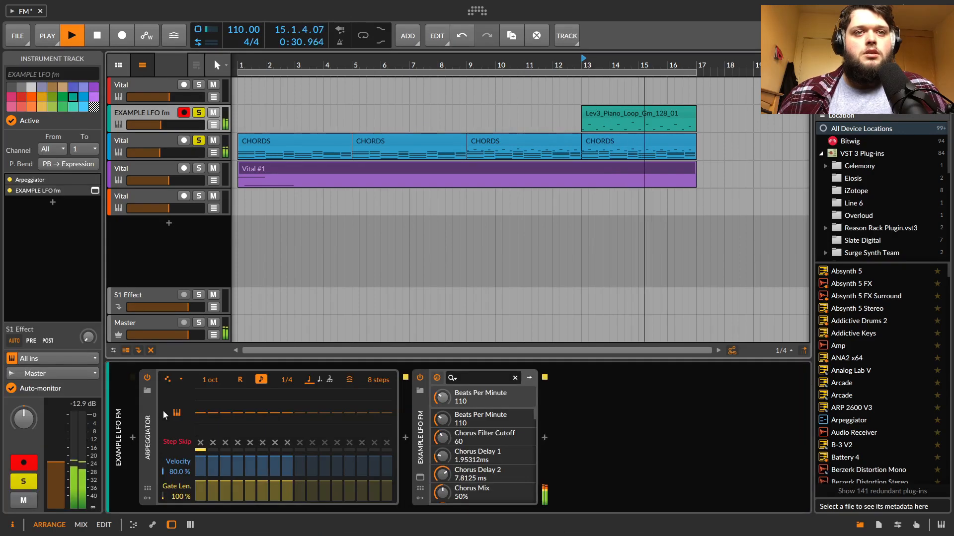
left_click(420, 478)
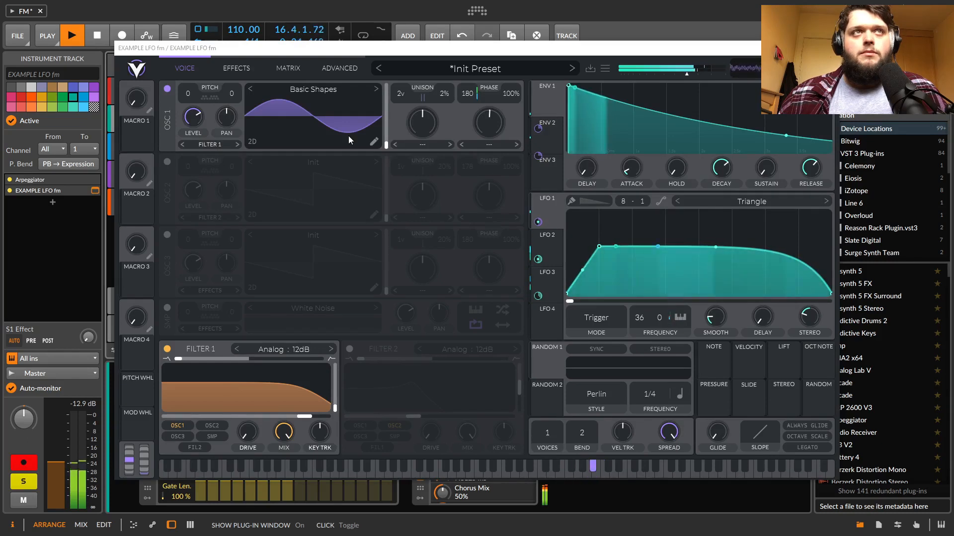
key("space")
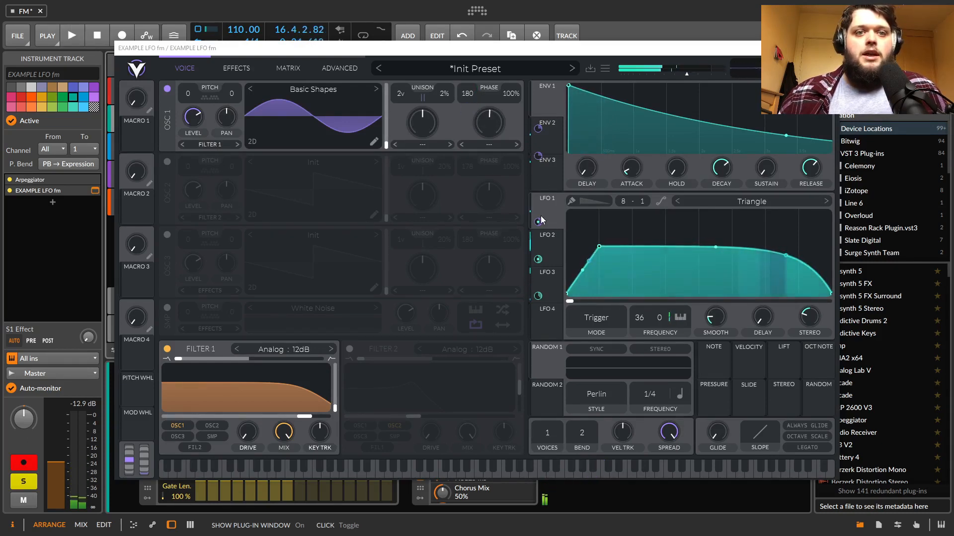
- Play the EXAMPLE LFO fm track on its own from bar 13, and remove its solo
mouse_move(467, 97)
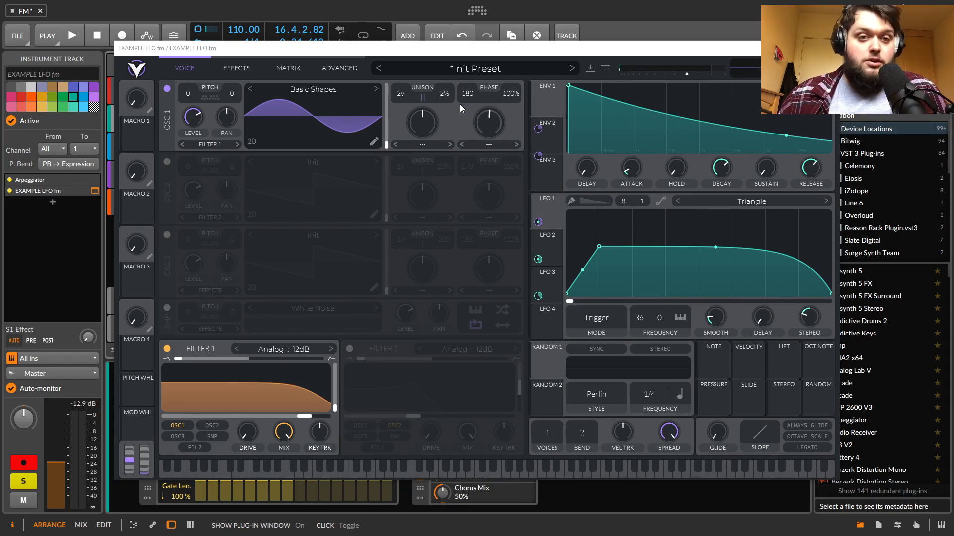
left_click_drag(172, 61, 377, 97)
key("space")
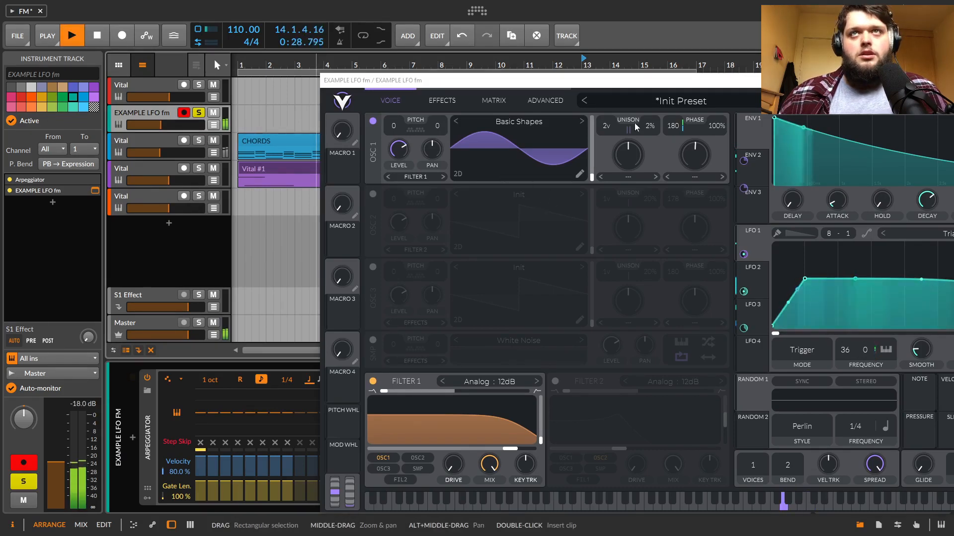
left_click_drag(748, 87, 652, 80)
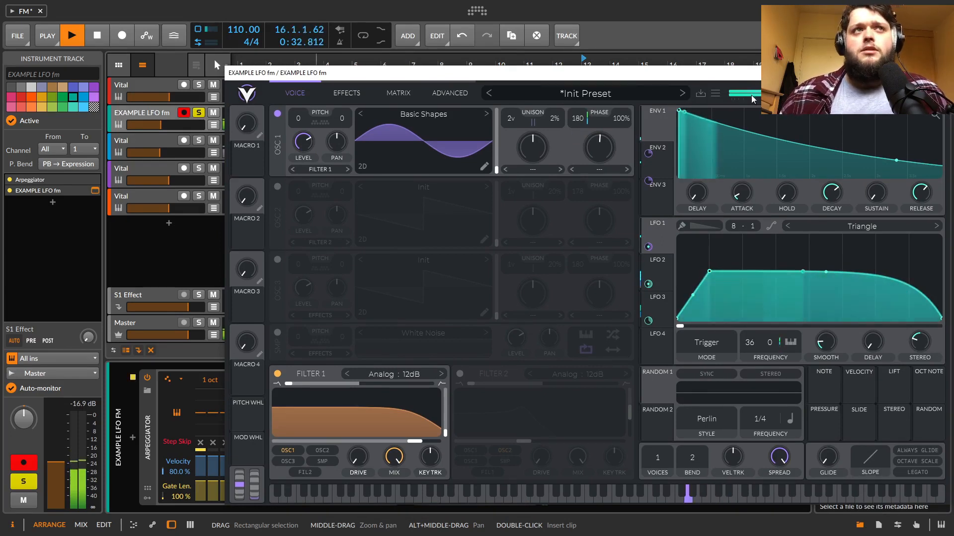
left_click(204, 112)
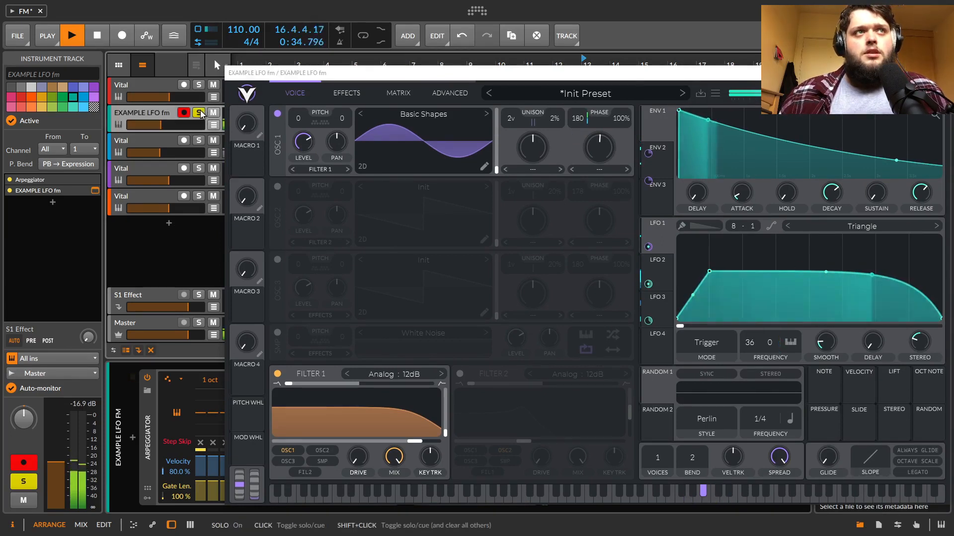
key("space")
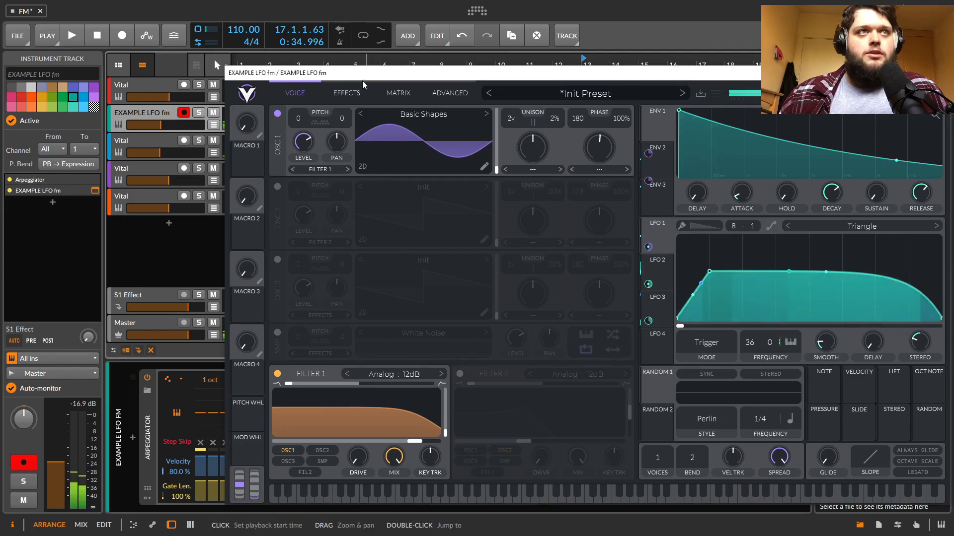
- Close the EXAMPLE LFO fm instrument, and solo the Vital track holding the Vital #1 clip with playback starting at bar 1
left_click(449, 93)
left_click_drag(736, 72, 618, 80)
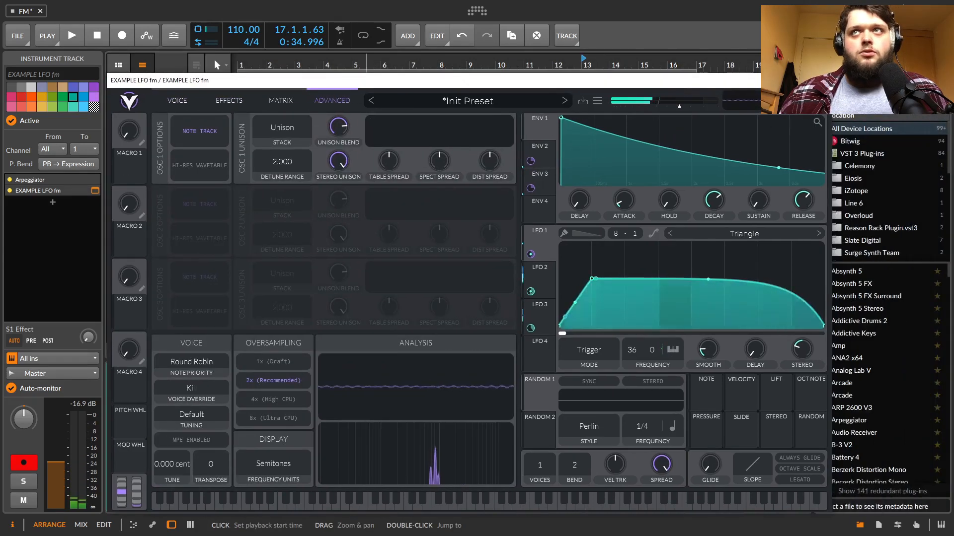
left_click(822, 80)
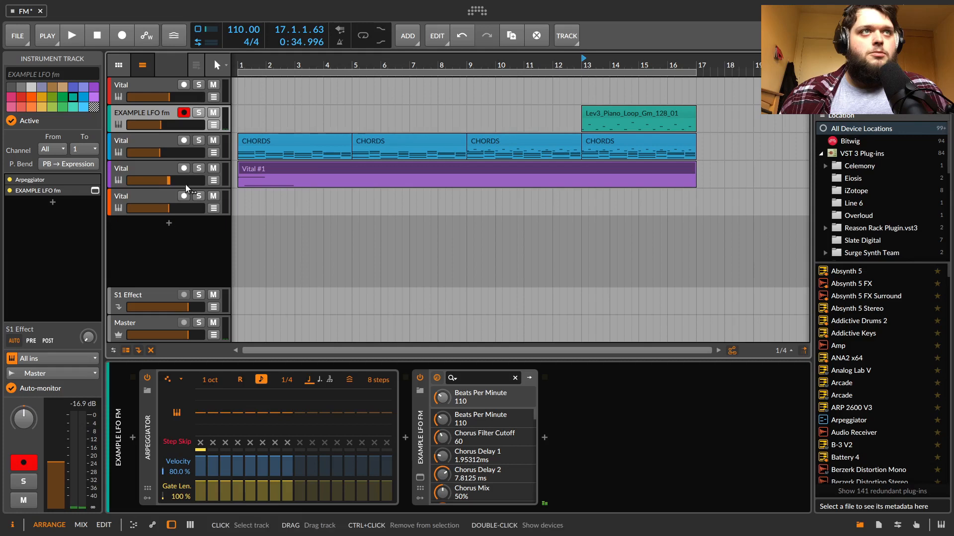
left_click(198, 168)
left_click(238, 199)
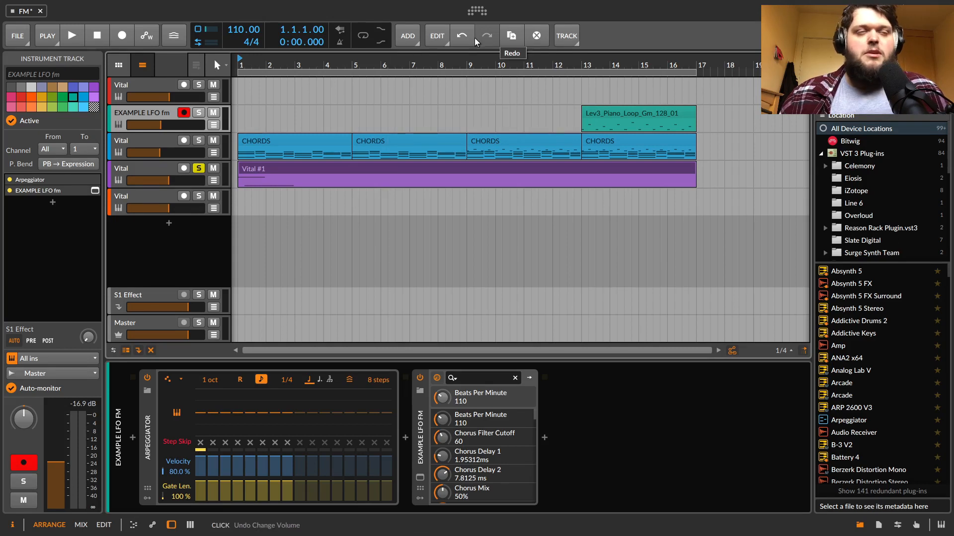
- Play the soloed Vital #1 track from bar 1, stop playback, and open that track's Vital instrument
key("space")
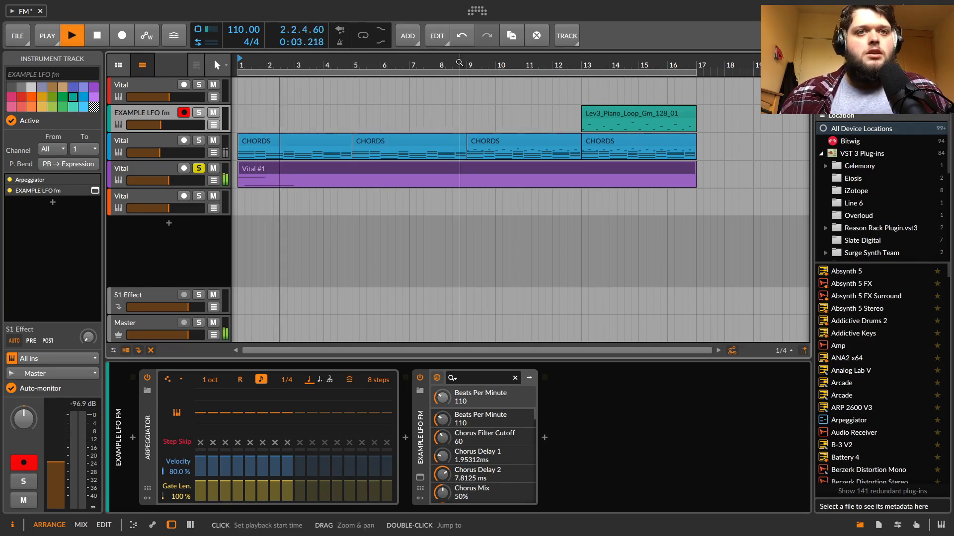
key("space")
left_click(133, 180)
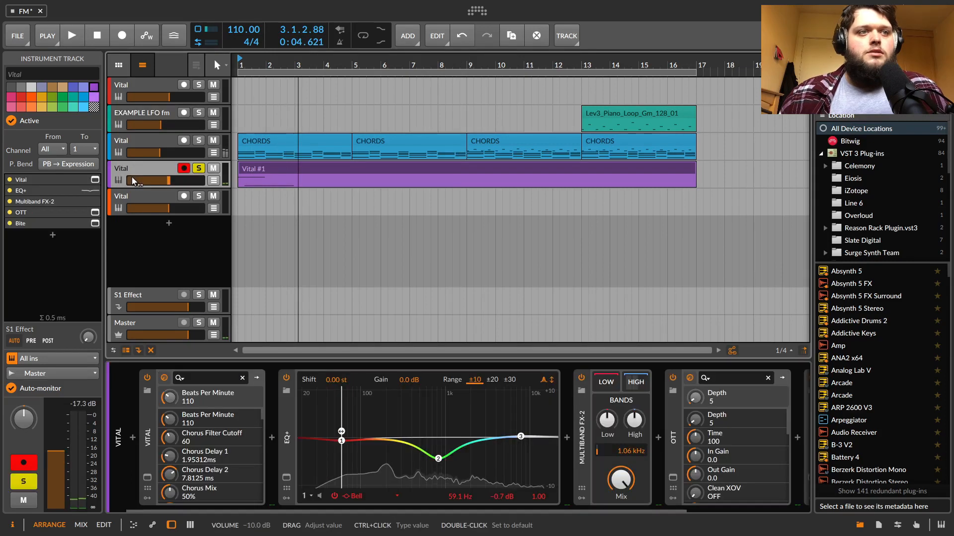
left_click(148, 478)
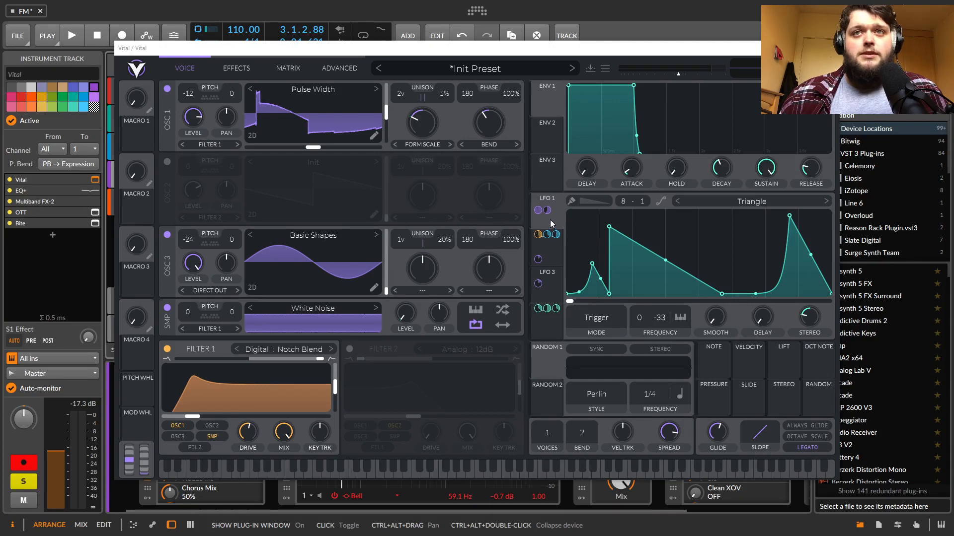
- Examine the shapes, modes and frequencies of LFO 1, LFO 2, LFO 6 and LFO 5 in the Vital patch
left_click(550, 224)
left_click(547, 203)
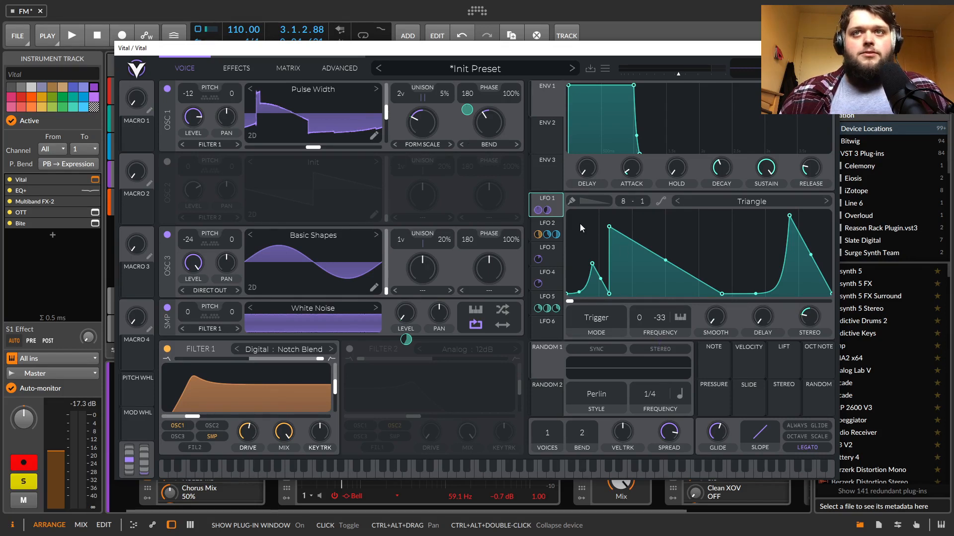
left_click(542, 226)
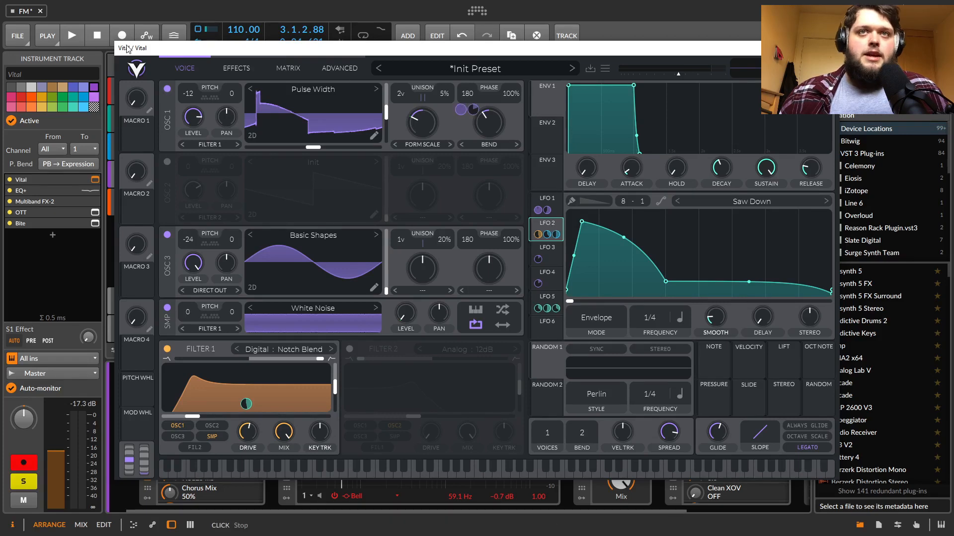
left_click(557, 204)
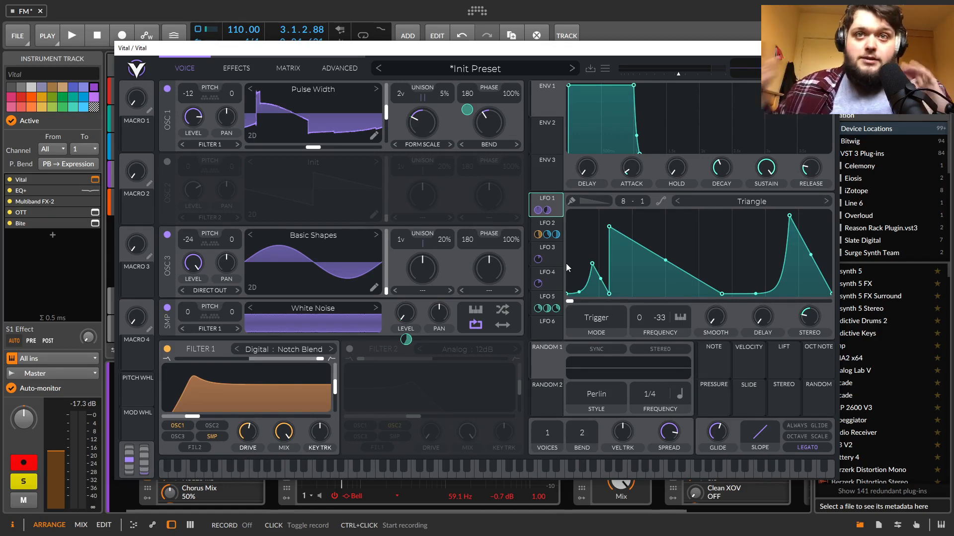
left_click(552, 323)
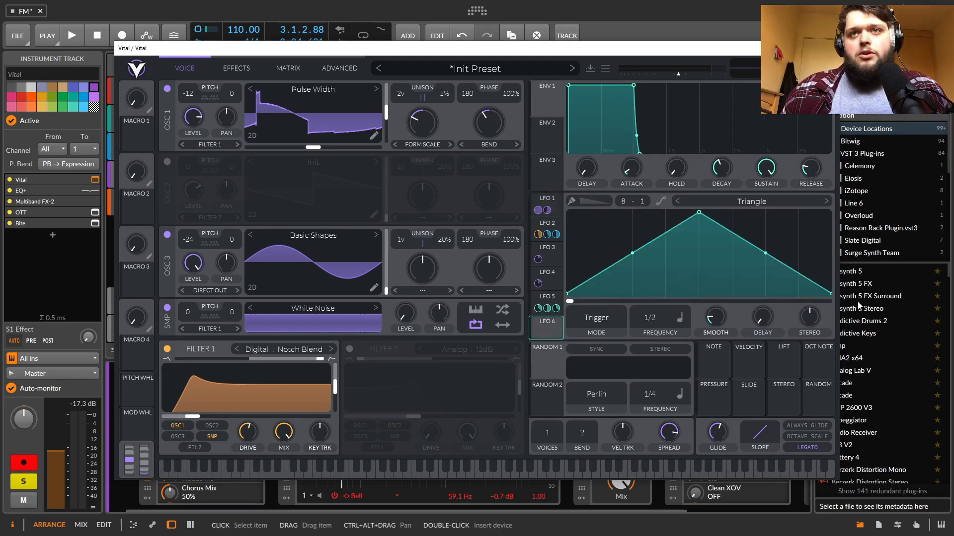
left_click(549, 302)
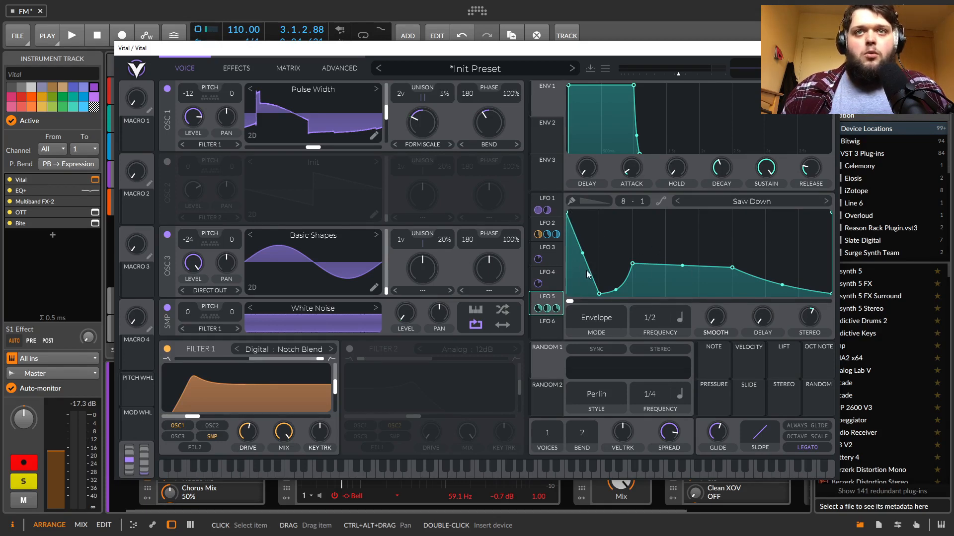
- Set LFO 5's frequency to 4/1 and audition the patch from bar 1 with the slower rate
key("space")
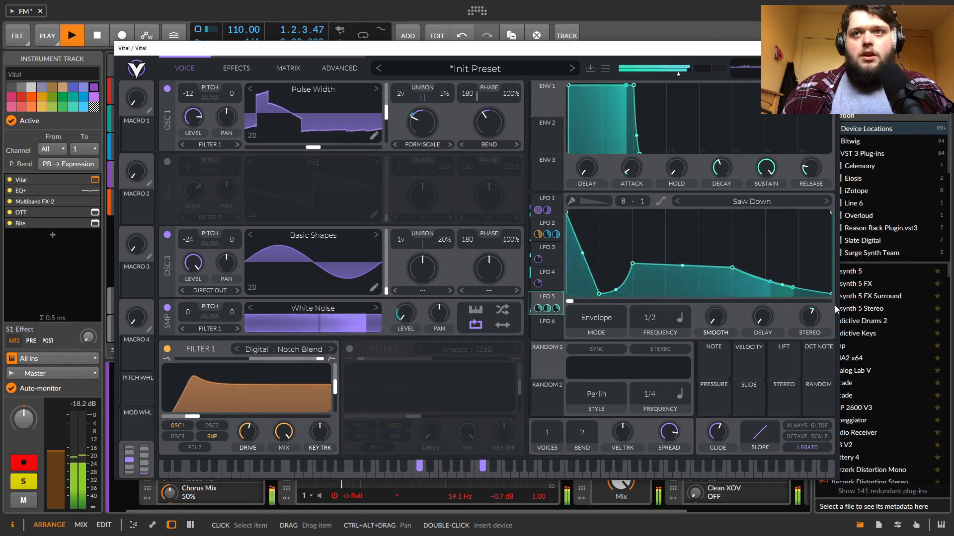
key("space")
key("space")
left_click_drag(654, 329, 653, 319)
key("space")
key("space")
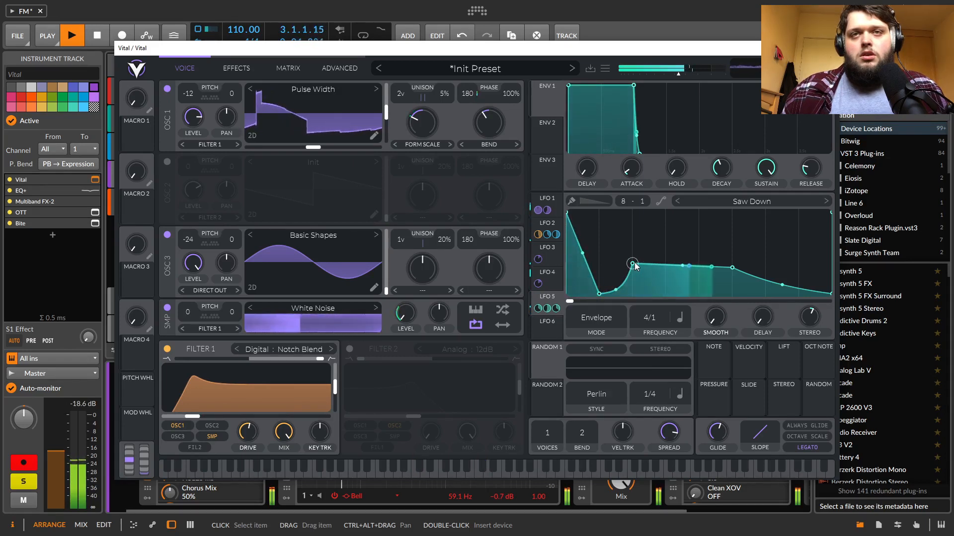
key("space")
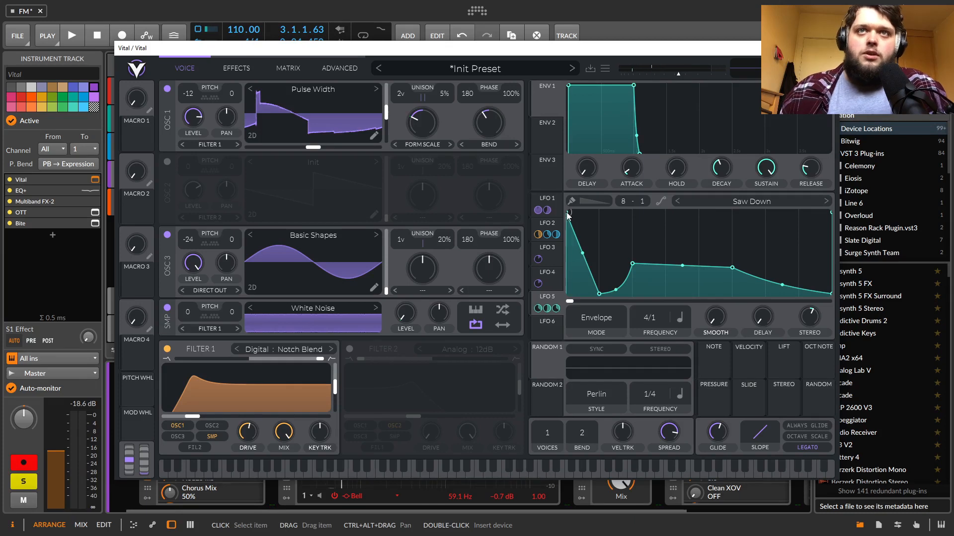
- Check LFO 1 and LFO 6, and try reshaping LFO 5 during playback into a gradual decline with an abrupt drop at a quarter of its length
left_click(545, 209)
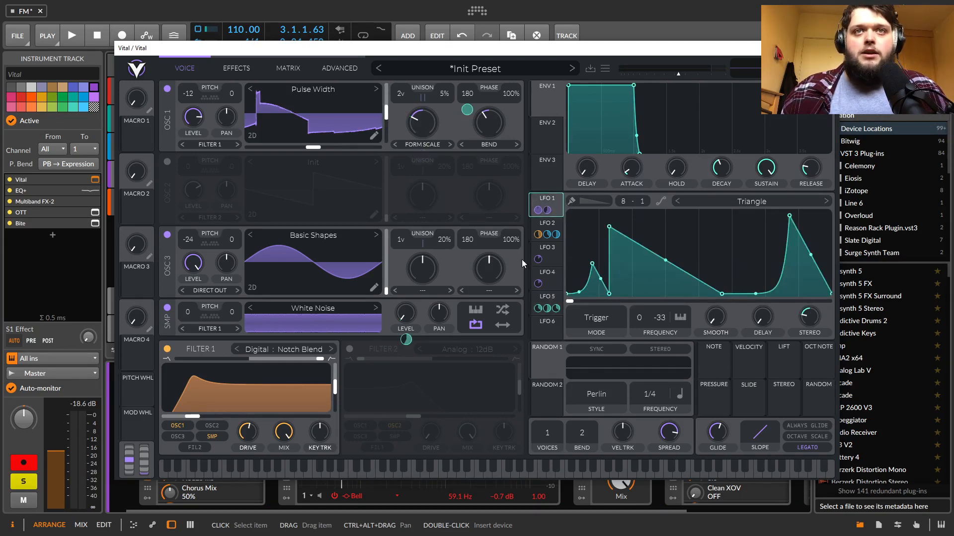
left_click(545, 324)
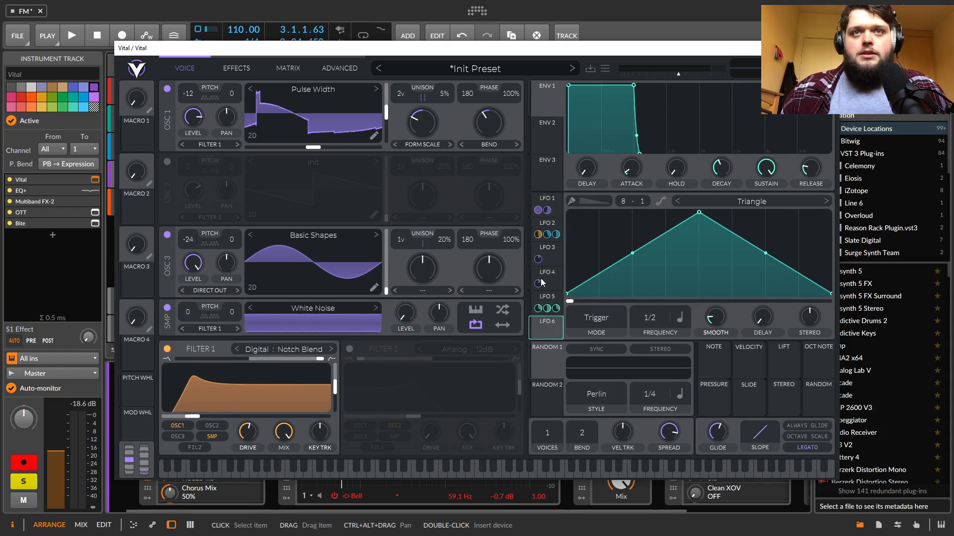
left_click(548, 299)
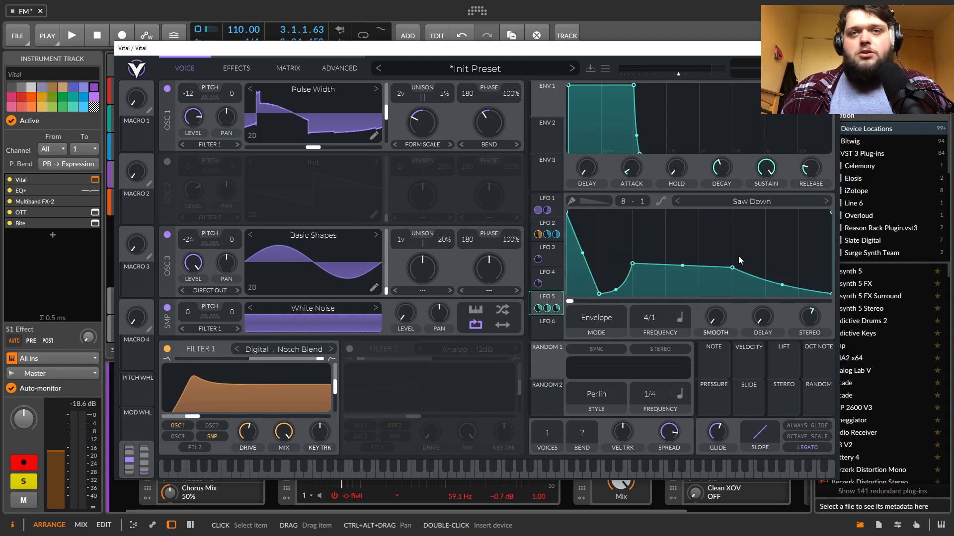
left_click_drag(599, 294, 643, 246)
key("space")
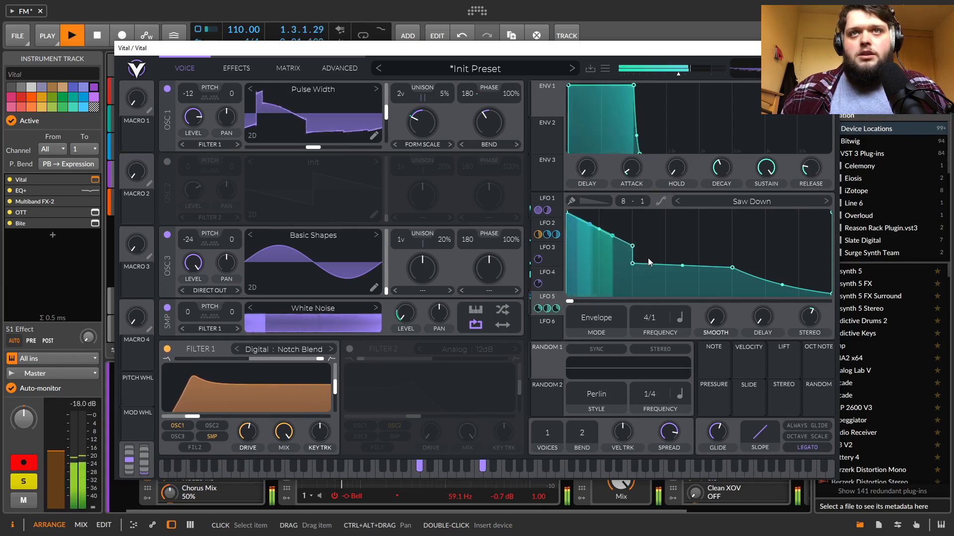
left_click_drag(635, 267, 694, 241)
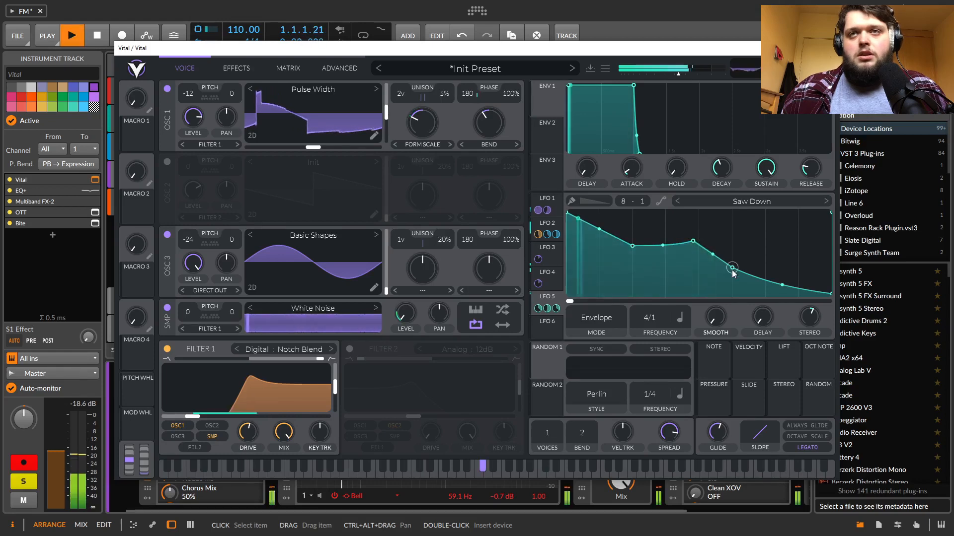
left_click_drag(732, 268, 714, 288)
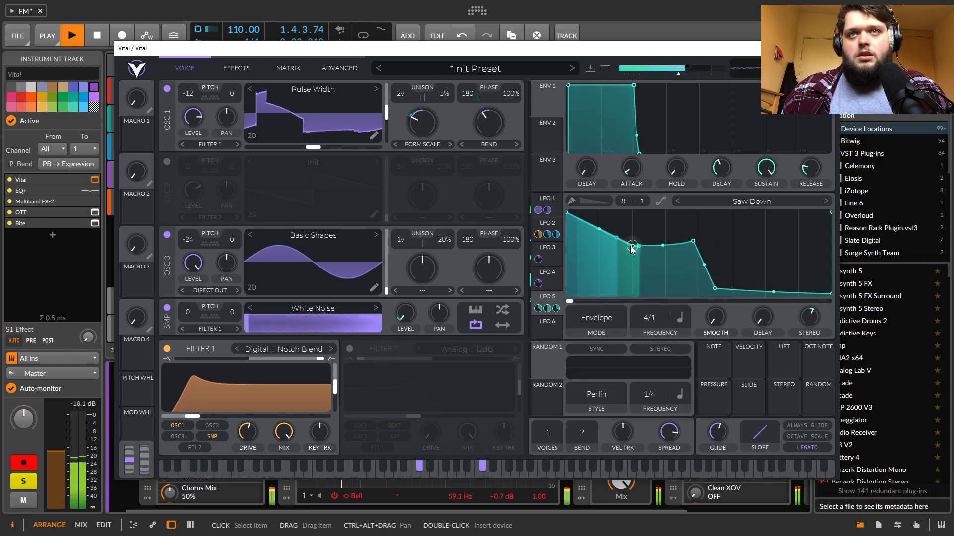
left_click_drag(692, 242, 632, 294)
key("space")
key("space")
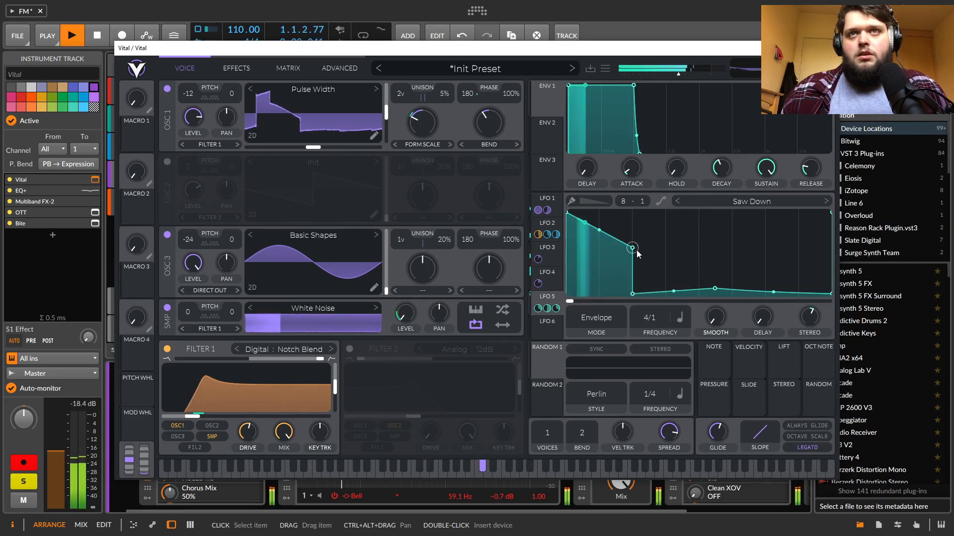
- Pull LFO 5's first breakpoint low and close to the start for a fast initial fall, and flatten the curve after it
left_click_drag(632, 247, 579, 283)
double_click(619, 288)
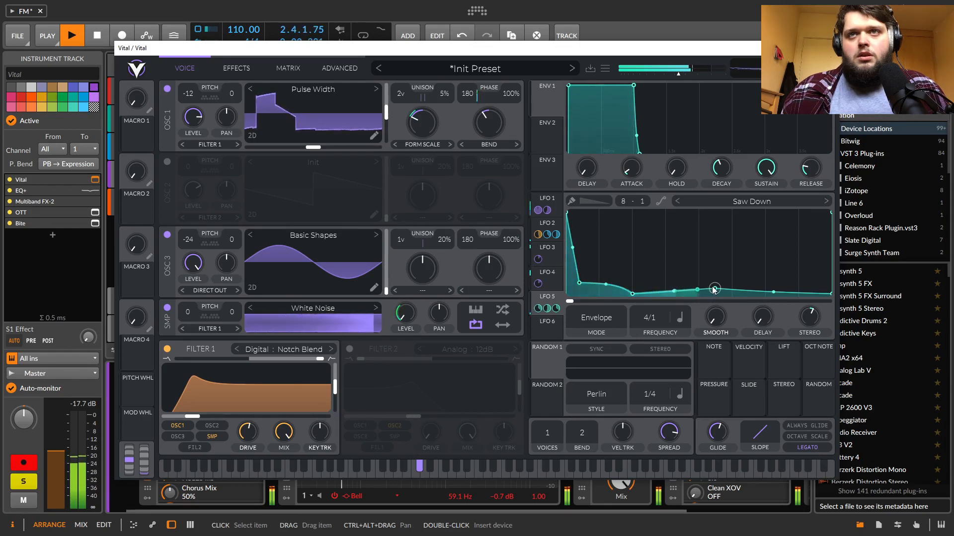
left_click_drag(610, 284, 610, 294)
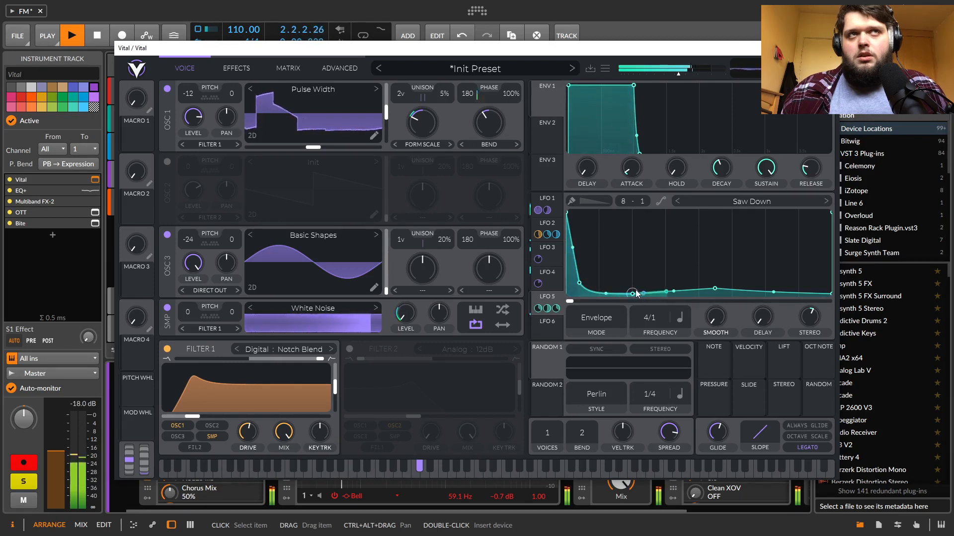
- Reshape the rest of LFO 5 into a steep curved rise to a high plateau with a late fall, audition it, and stop playback
left_click_drag(633, 293, 640, 250)
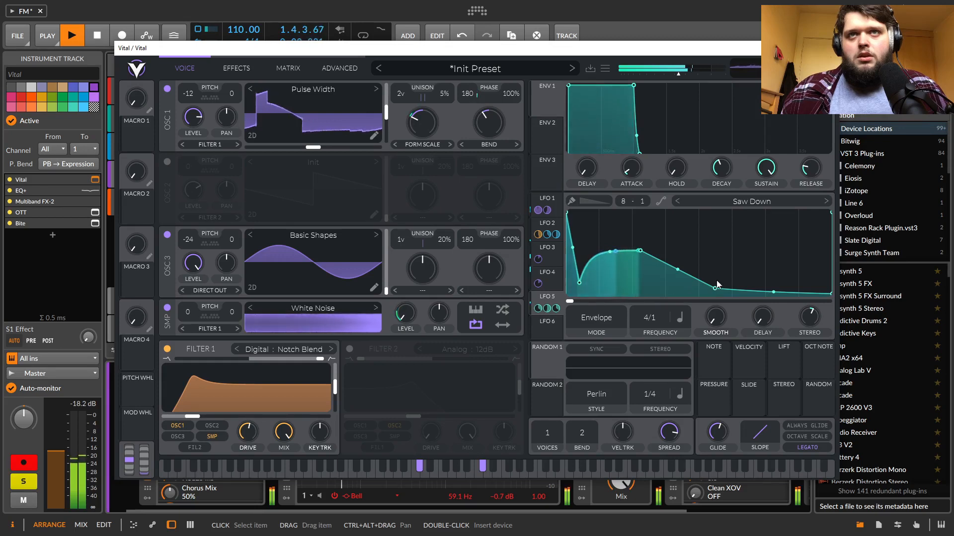
left_click_drag(716, 293, 778, 215)
left_click_drag(641, 250, 585, 348)
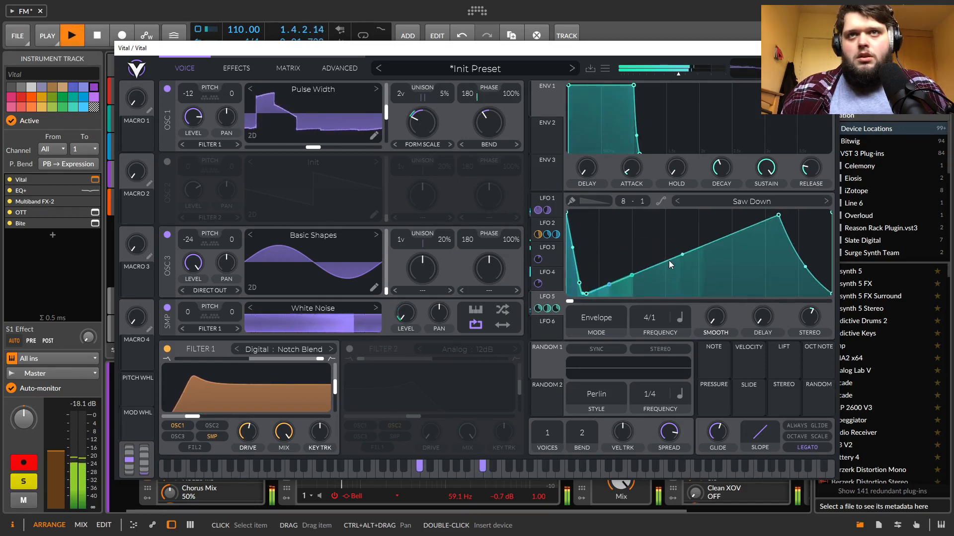
left_click_drag(683, 256, 682, 215)
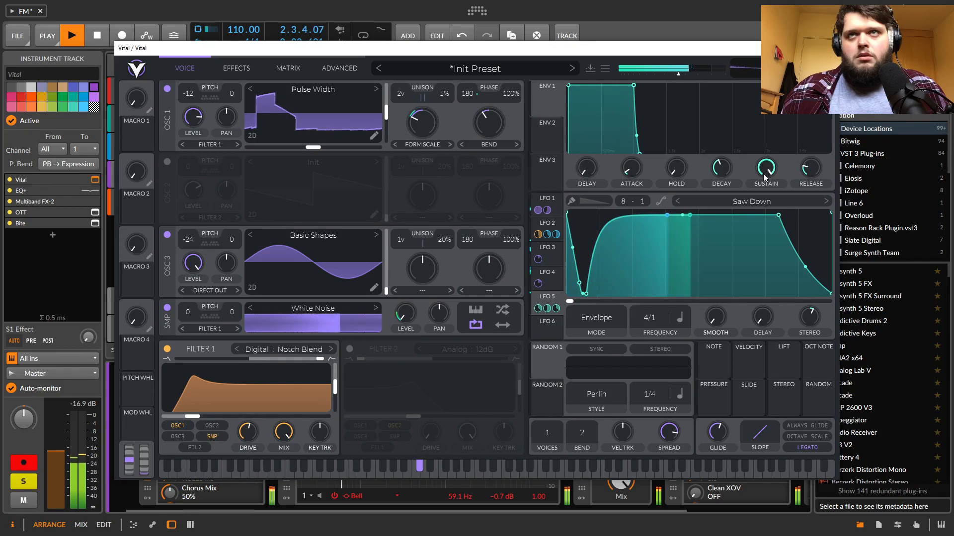
key("space")
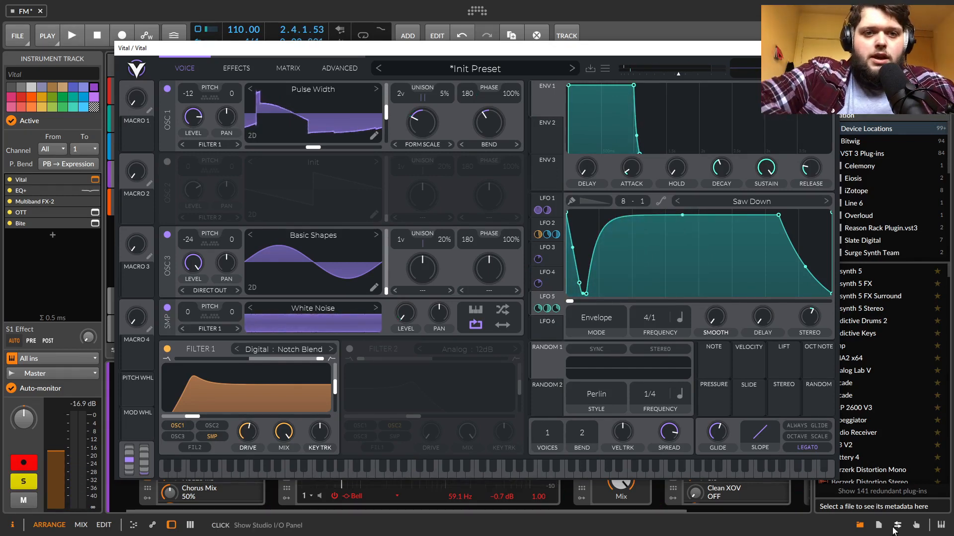